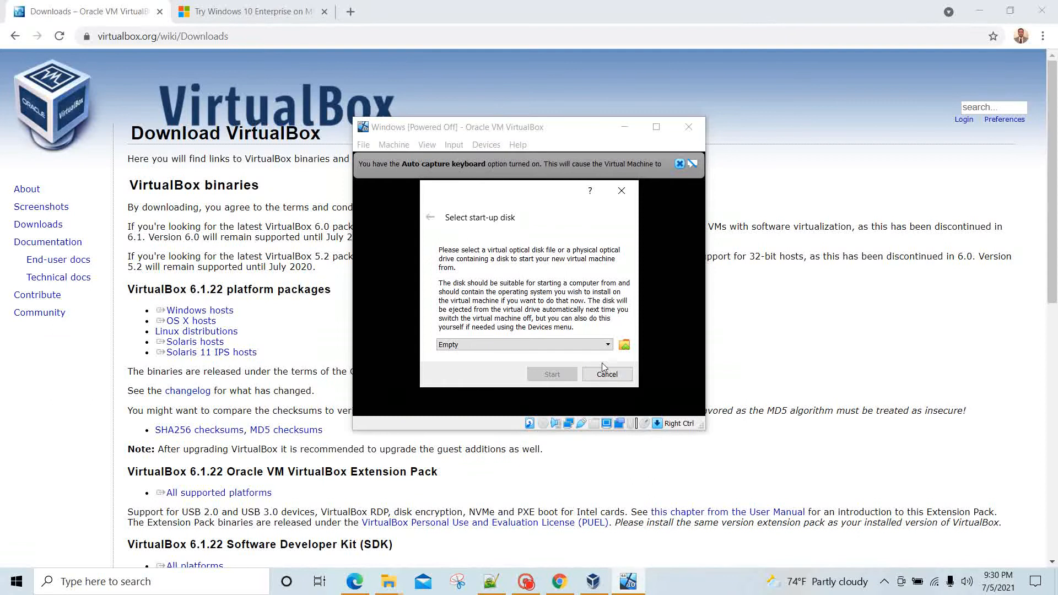
Step: Skip the start-up disk prompt, power off the Windows VM, and bring VirtualBox Manager forward
click(606, 373)
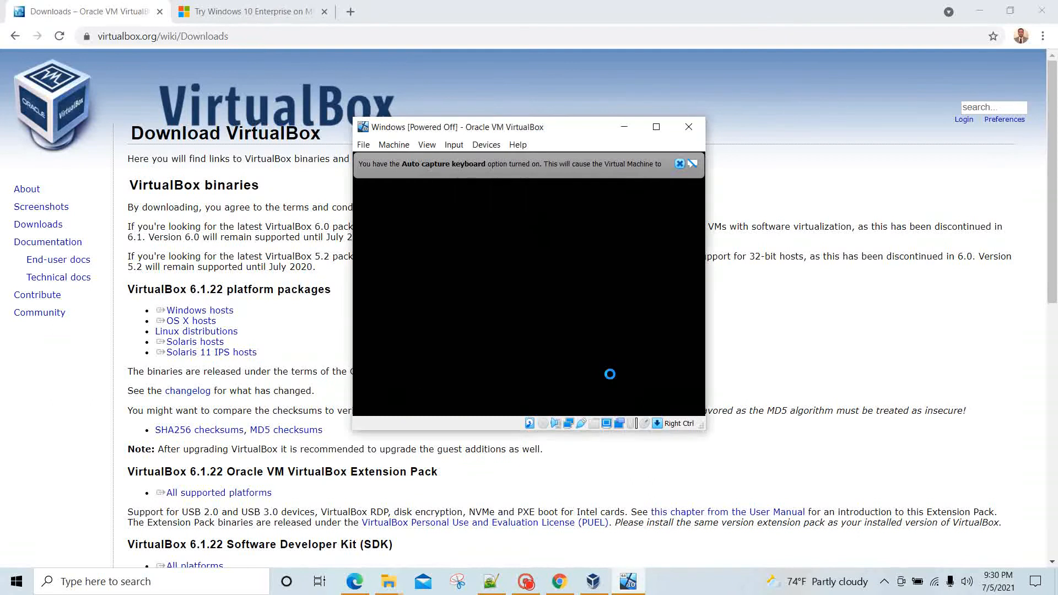
click(657, 126)
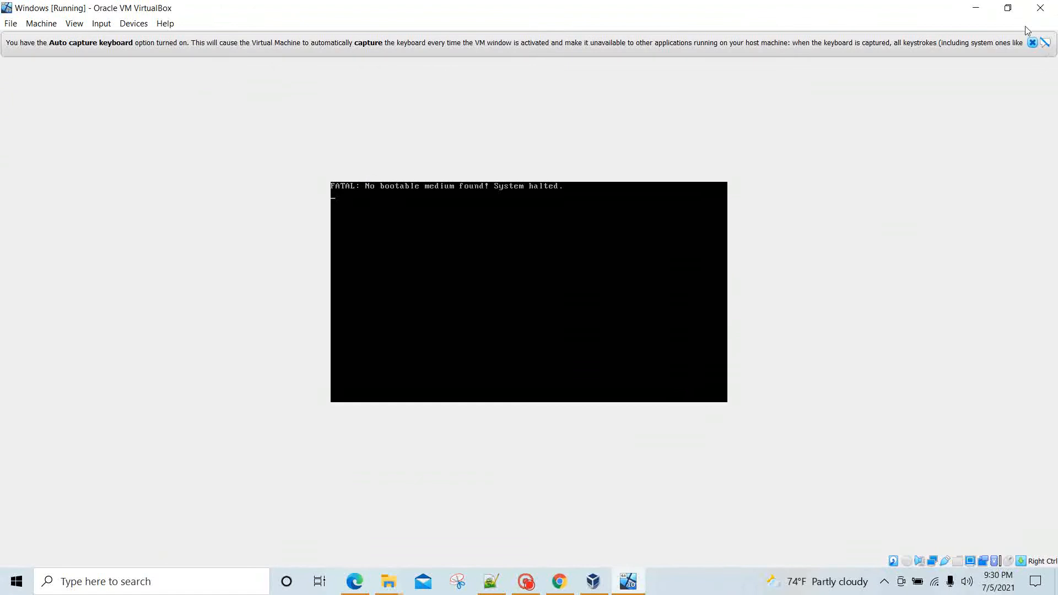
click(1040, 7)
click(565, 305)
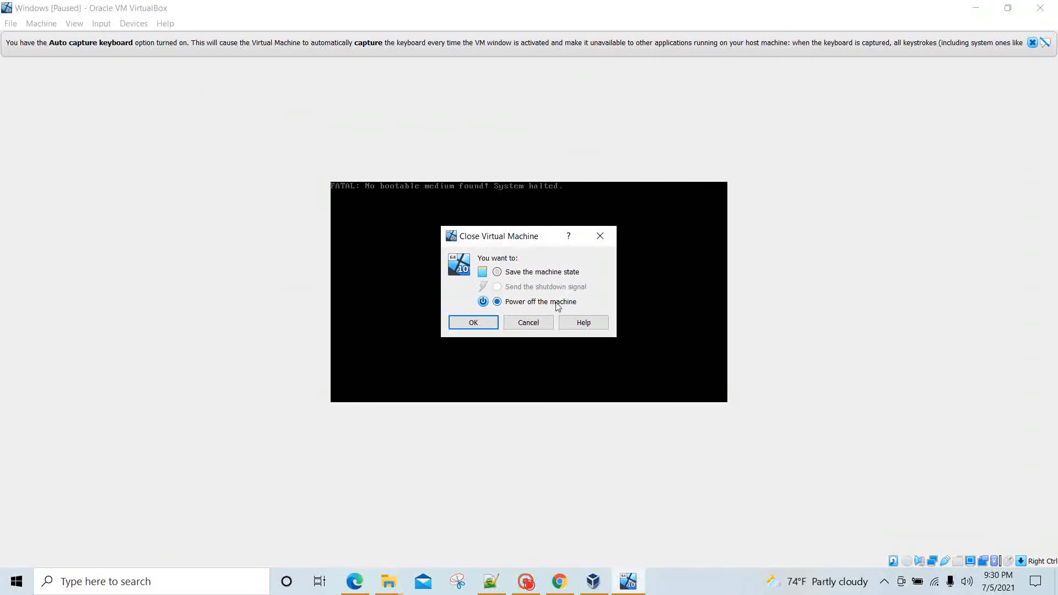
click(468, 324)
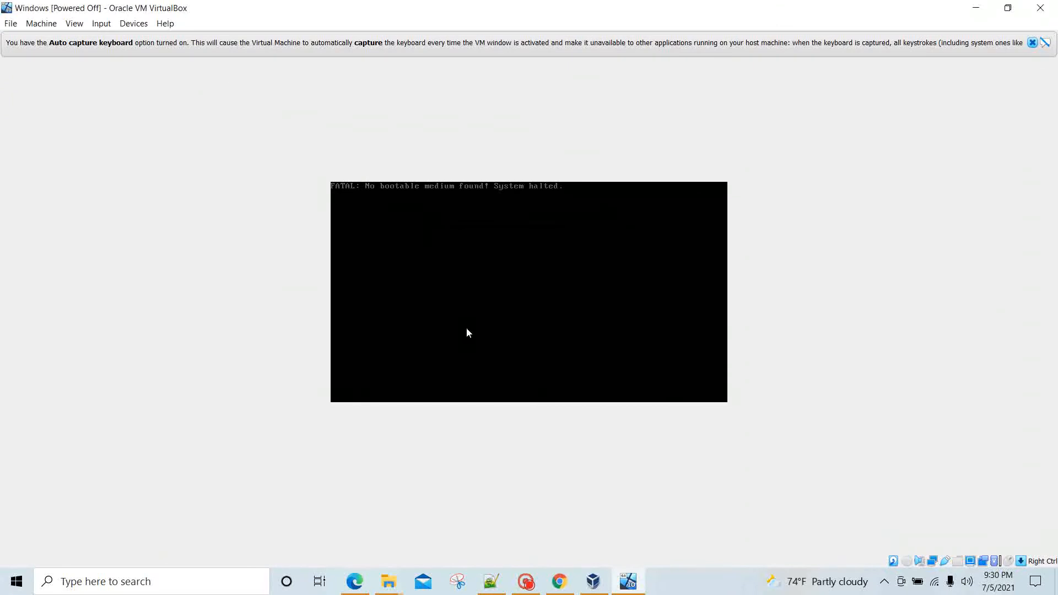
click(586, 587)
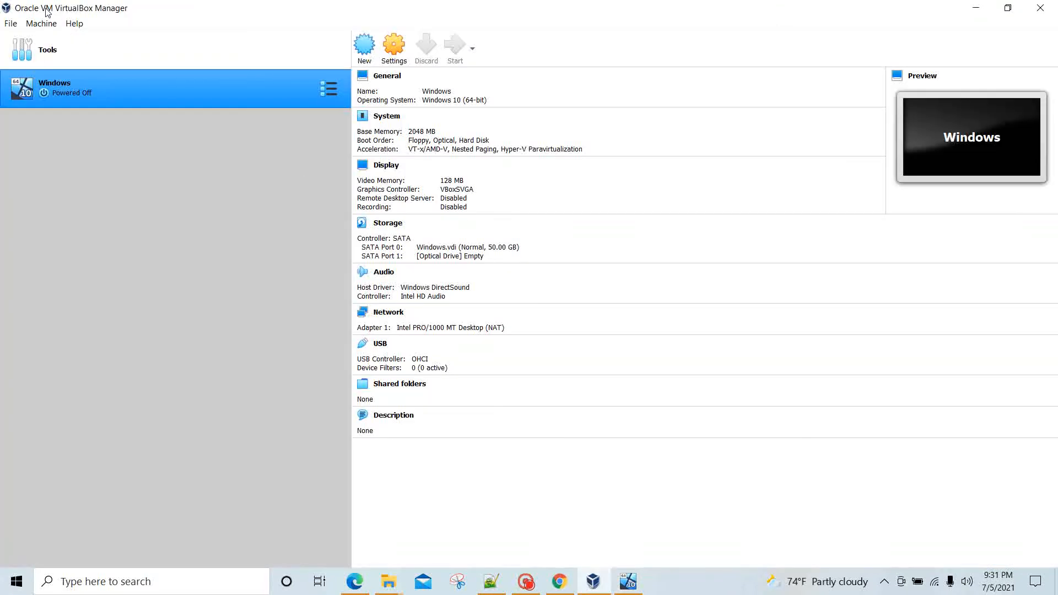
Step: Restore the Manager window and start a new virtual machine named LinuxVM
click(1007, 8)
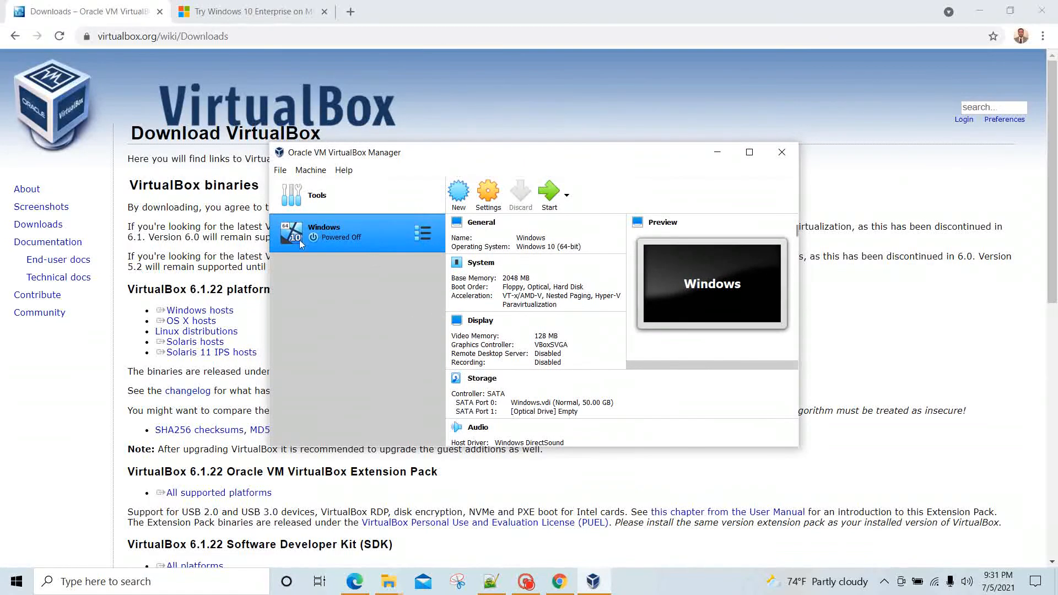
click(460, 196)
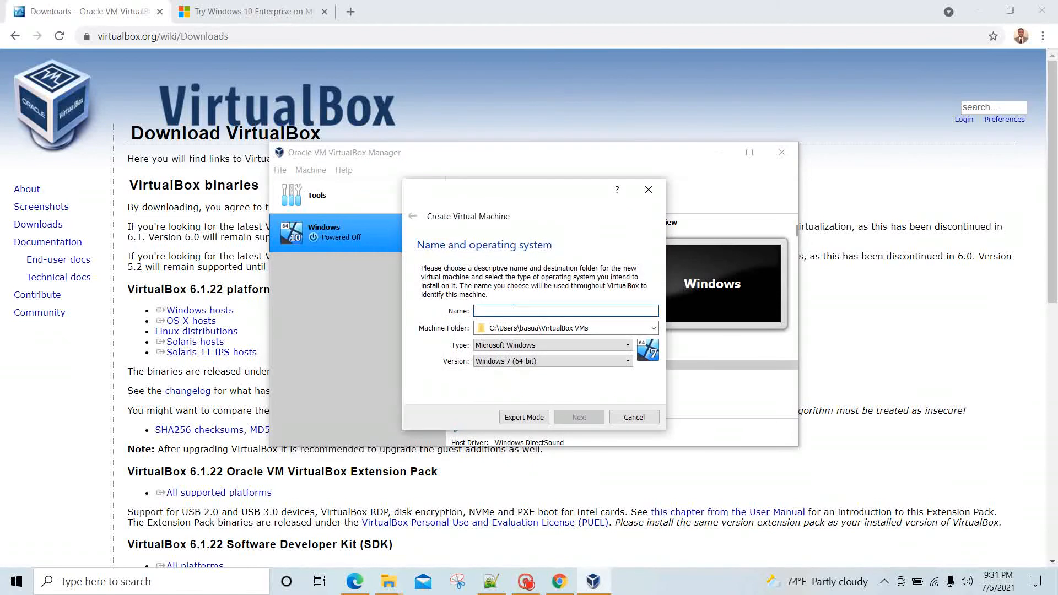
text(Windwo)
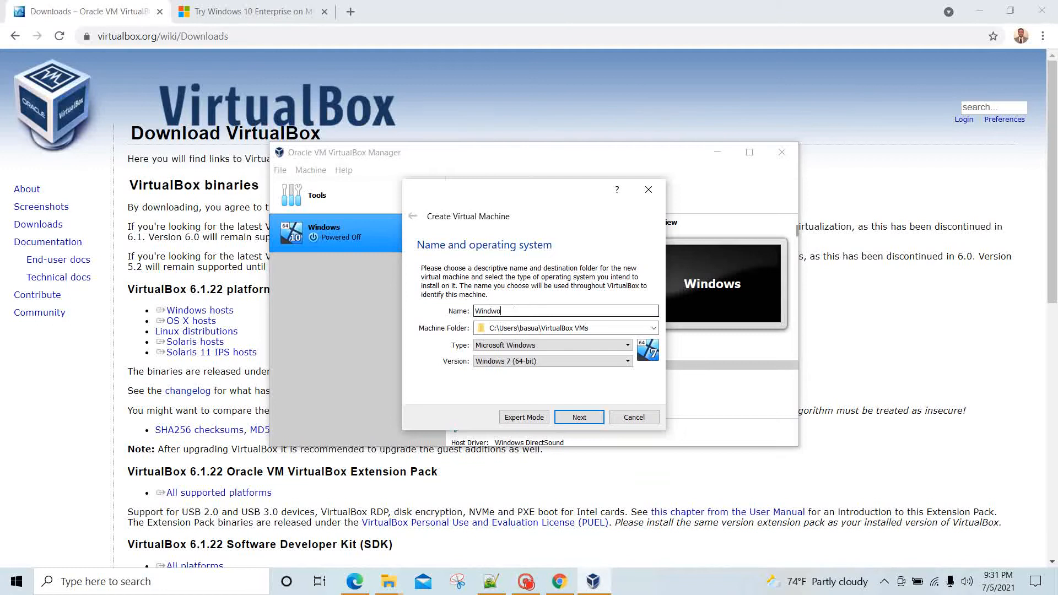
text(n)
key(BackSpace)
key(BackSpace)
key(BackSpace)
text(Linuc)
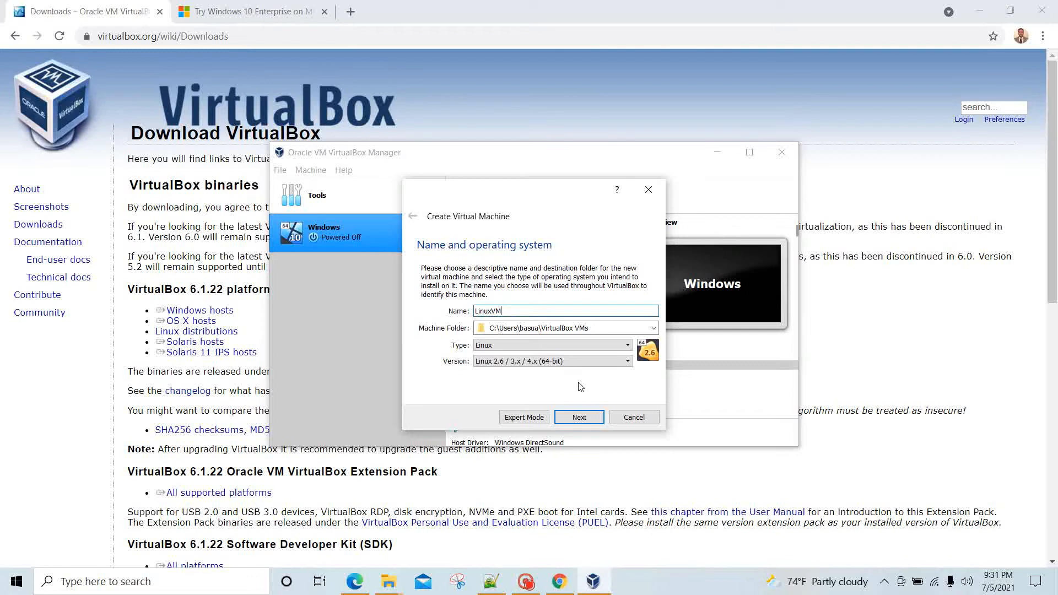
Step: Set the machine's version to Ubuntu (64-bit) and continue to the memory size step
click(575, 363)
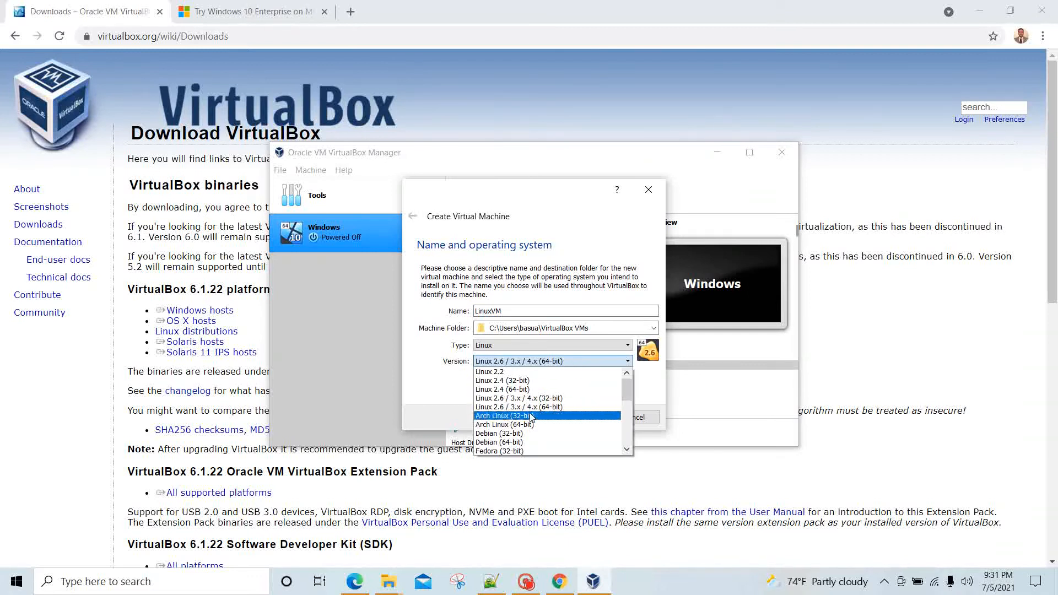
key(u)
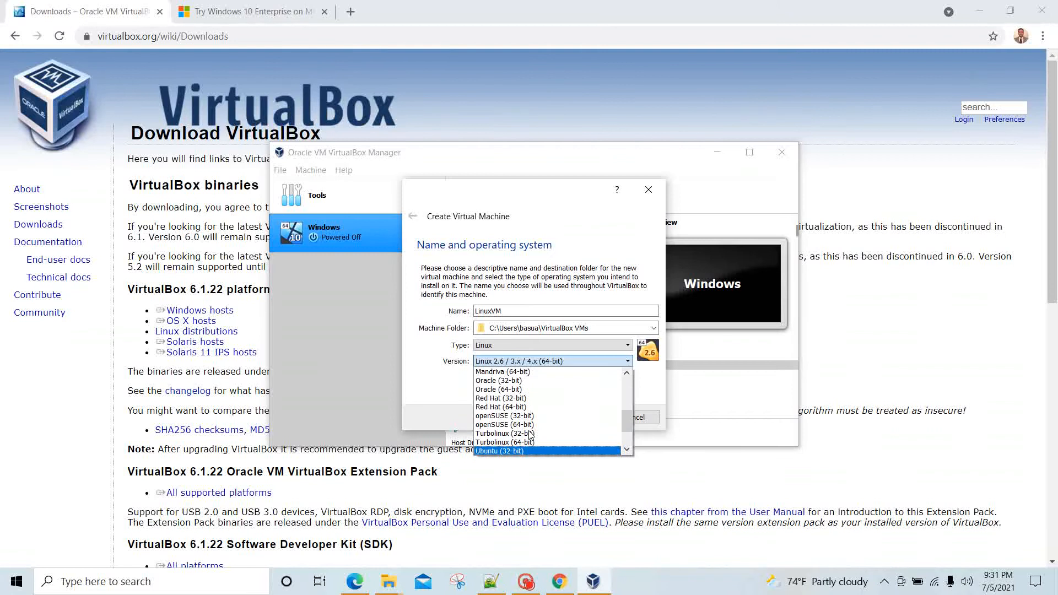
key(Down)
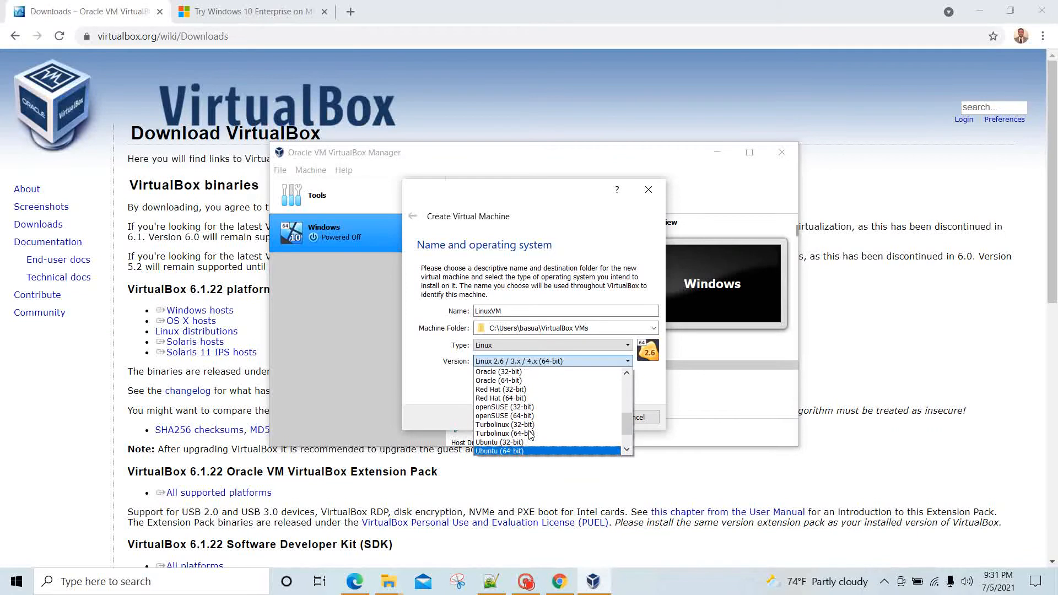
key(Return)
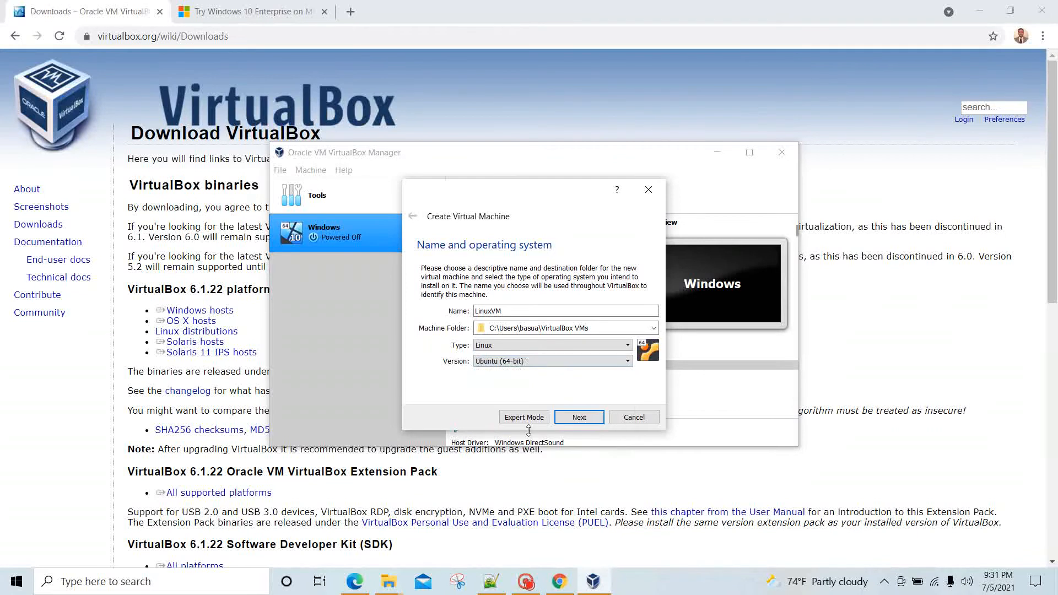
click(577, 418)
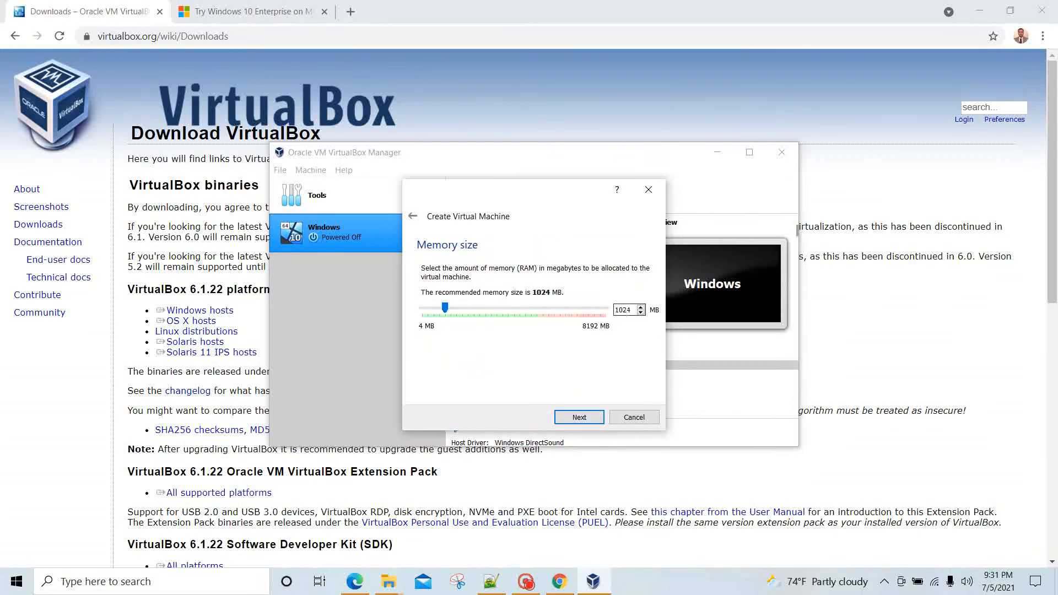
Step: Keep 1024 MB of memory and choose to create a new virtual hard disk now
click(587, 420)
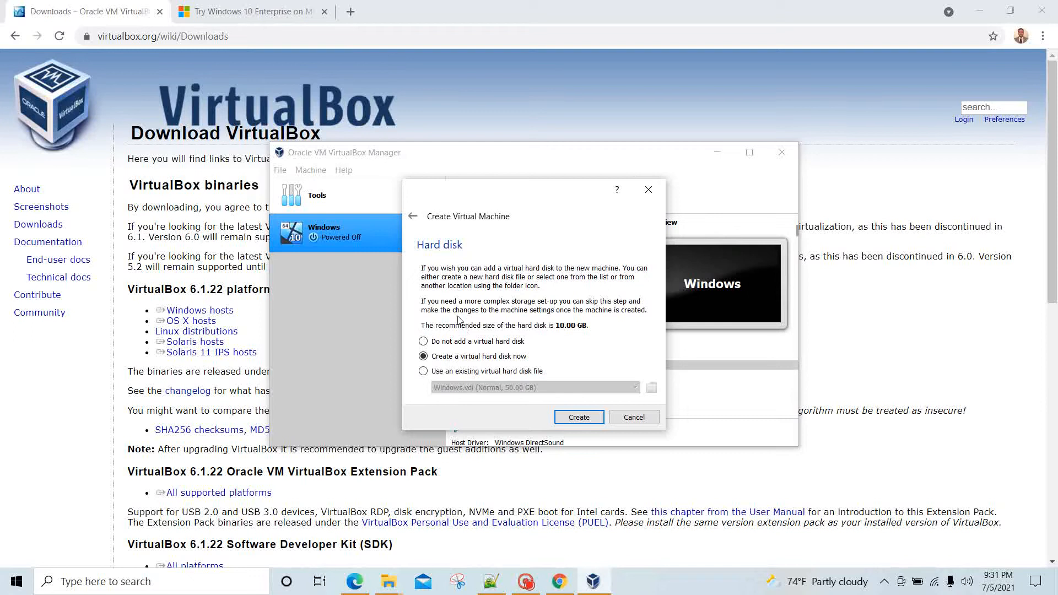
click(576, 417)
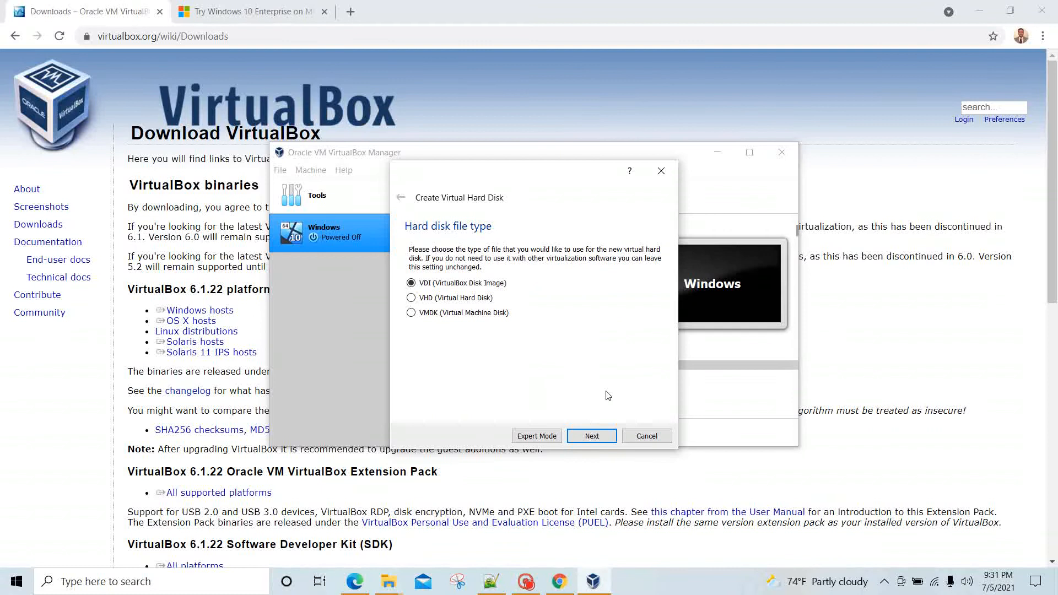
Step: Finish LinuxVM with a dynamically allocated 10 GB VDI disk in the default location, then select the Windows VM
click(606, 440)
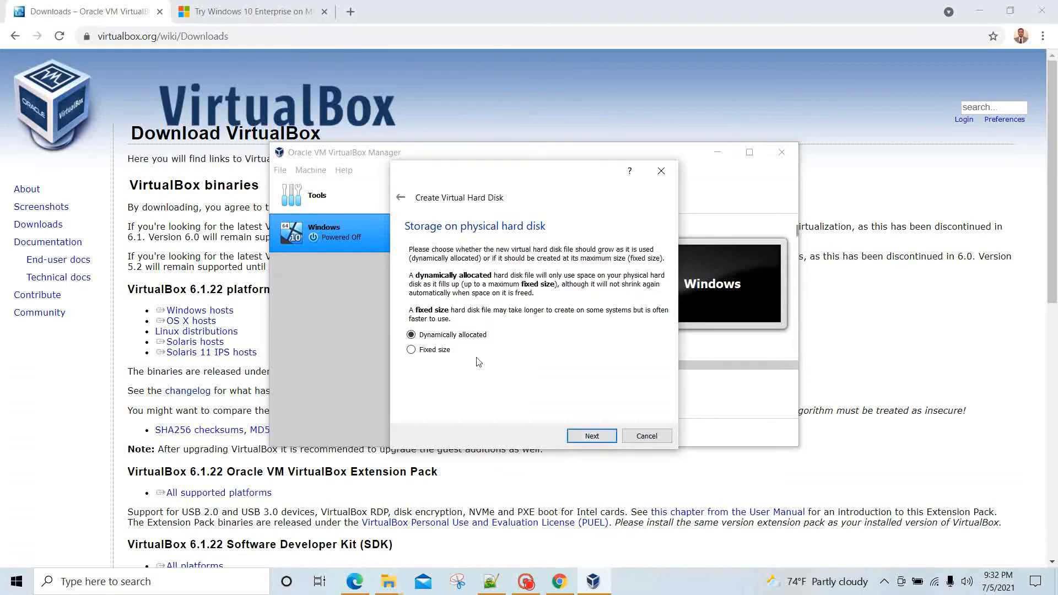
click(573, 435)
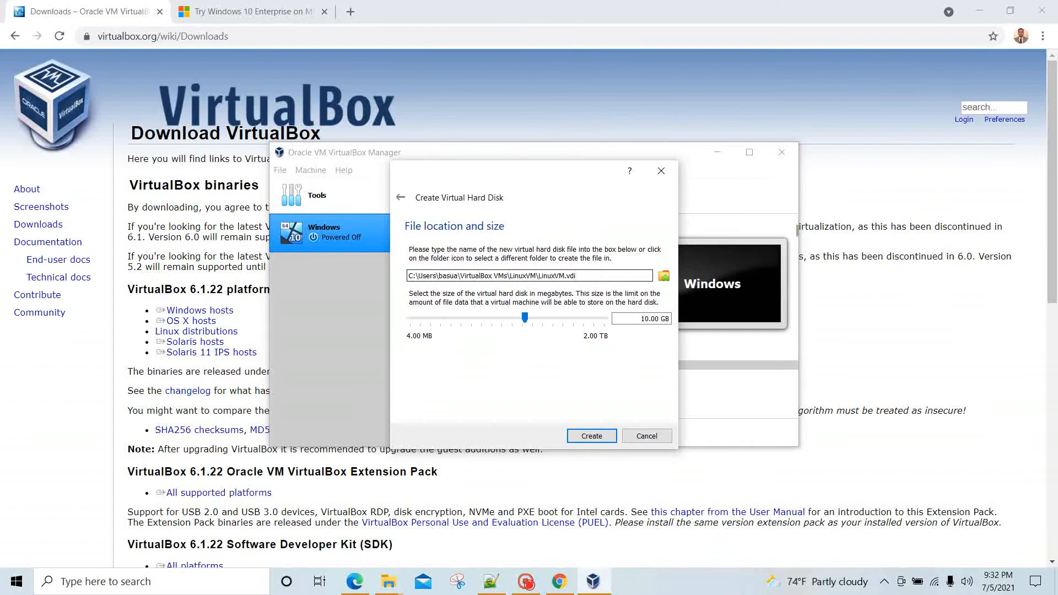
click(663, 277)
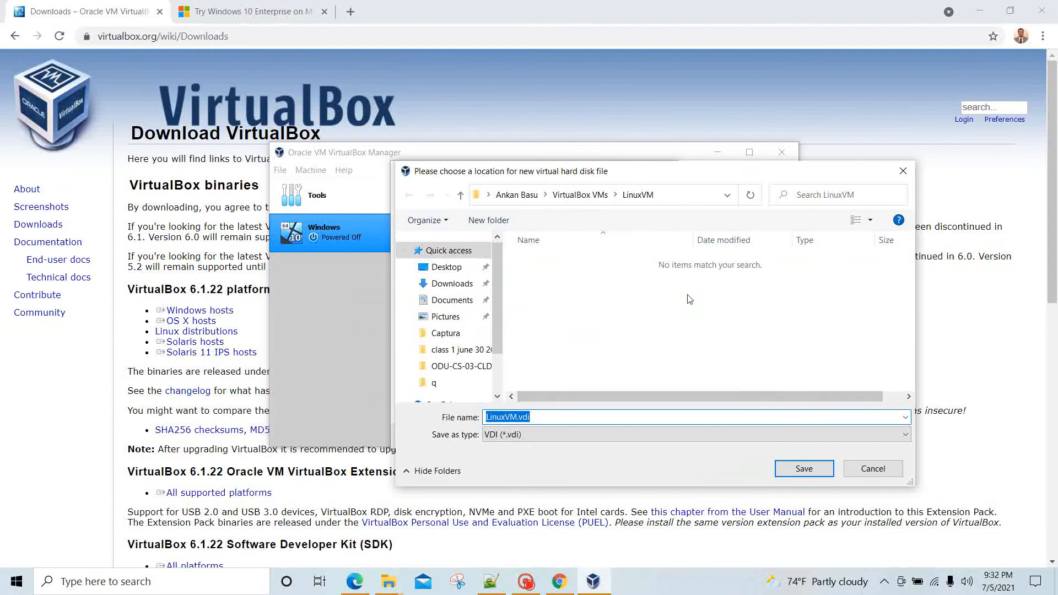
click(869, 471)
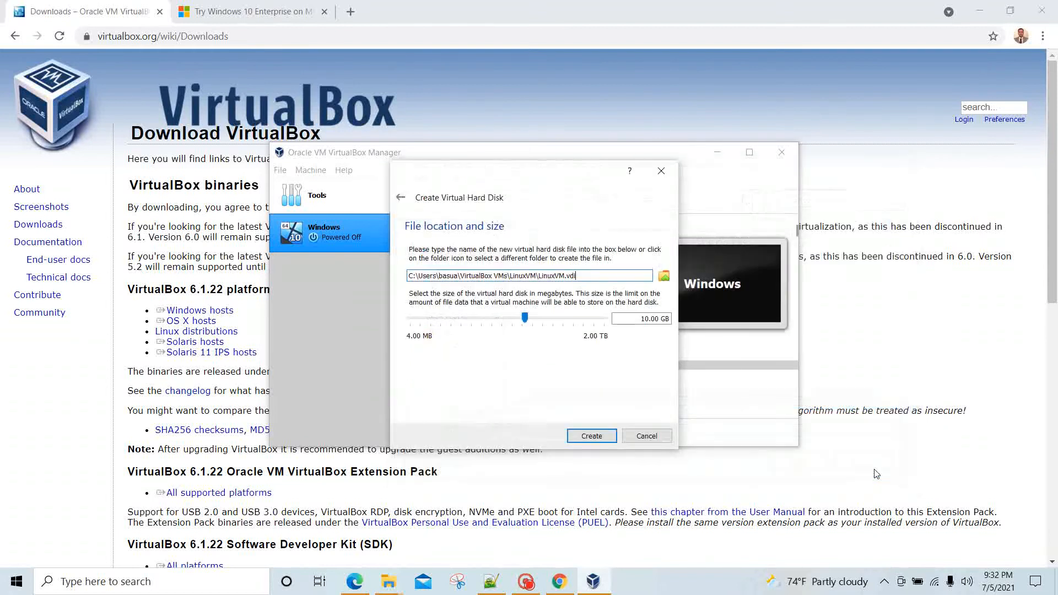
click(592, 436)
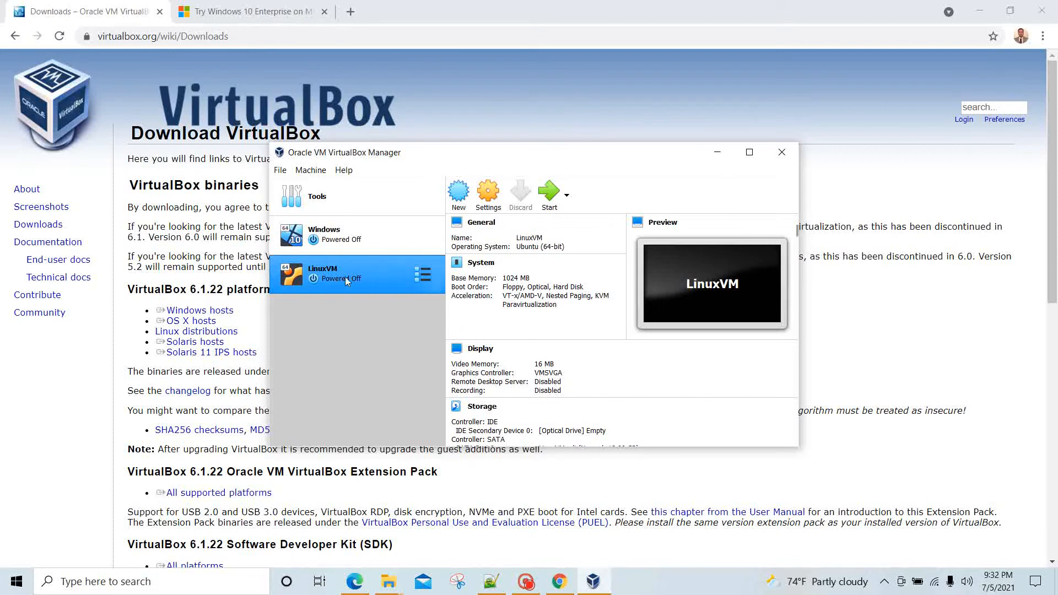
click(368, 237)
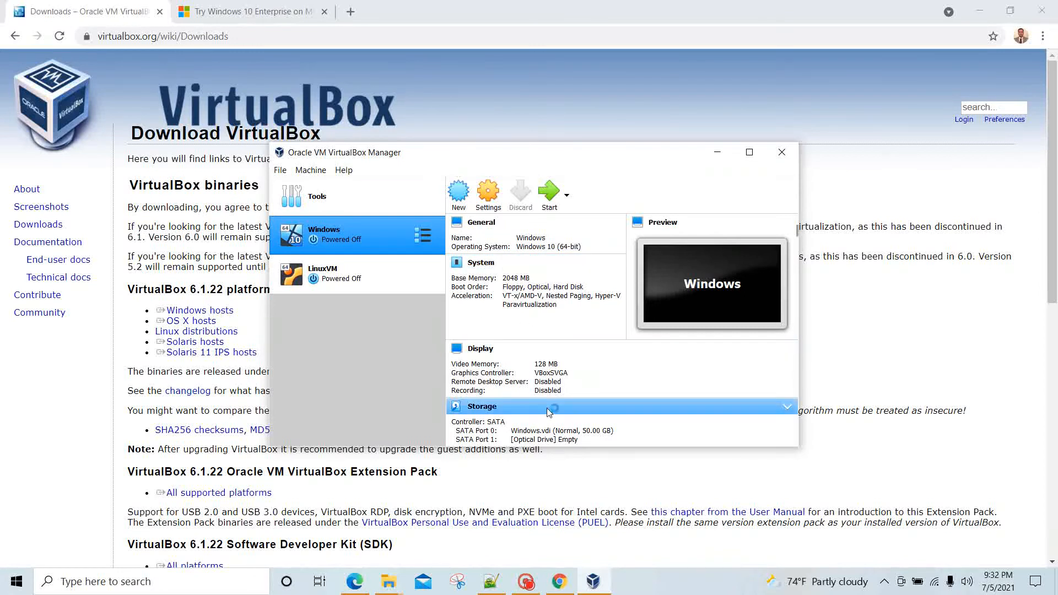
Step: Scroll through the Windows VM's details, then switch to the 'Try Windows 10 Enterprise' browser tab
scroll(546, 408, down, 3)
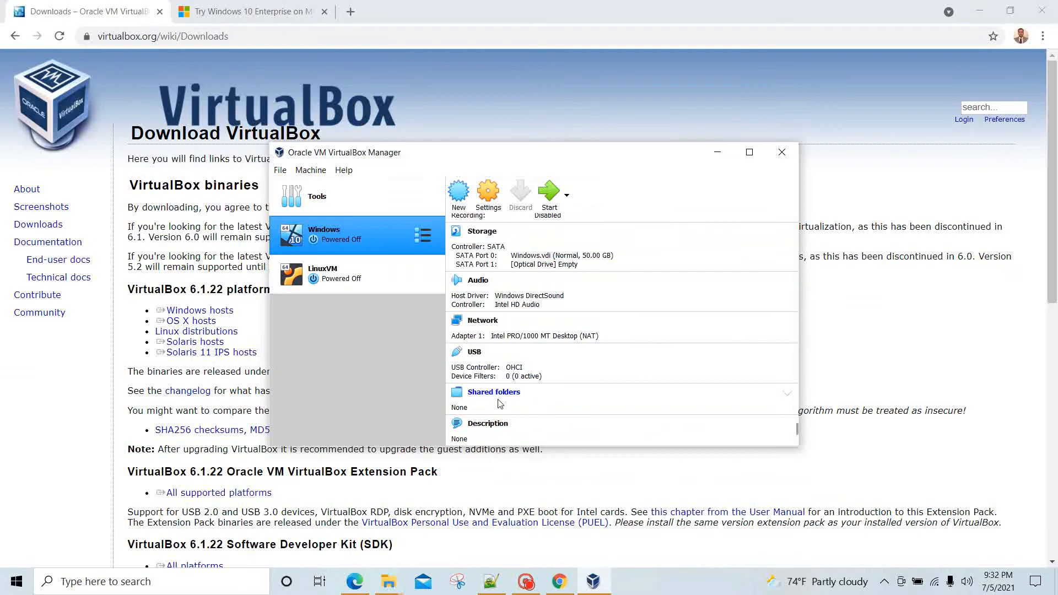
scroll(582, 374, up, 3)
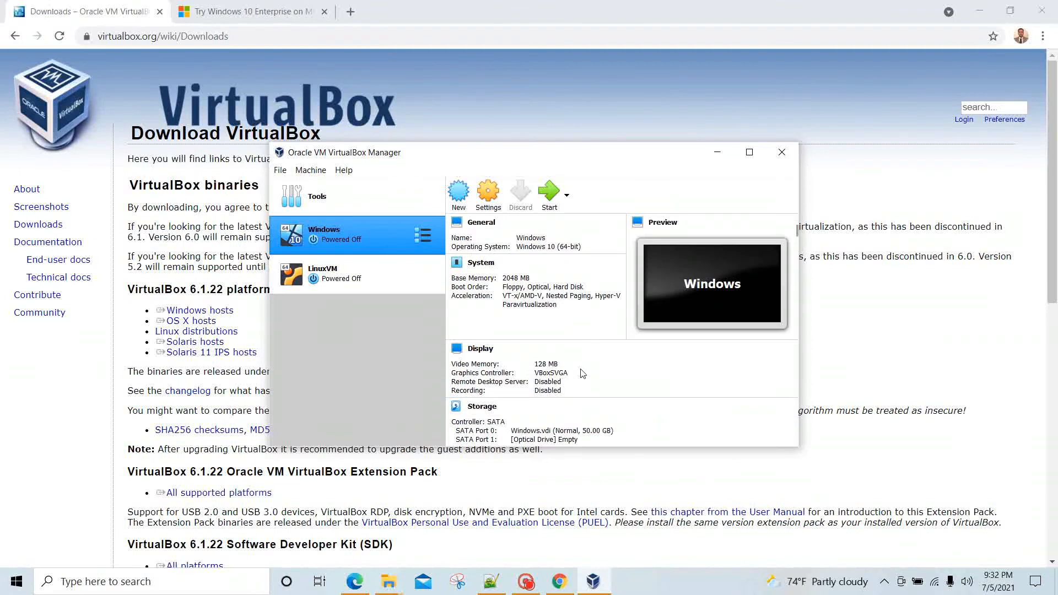
click(236, 16)
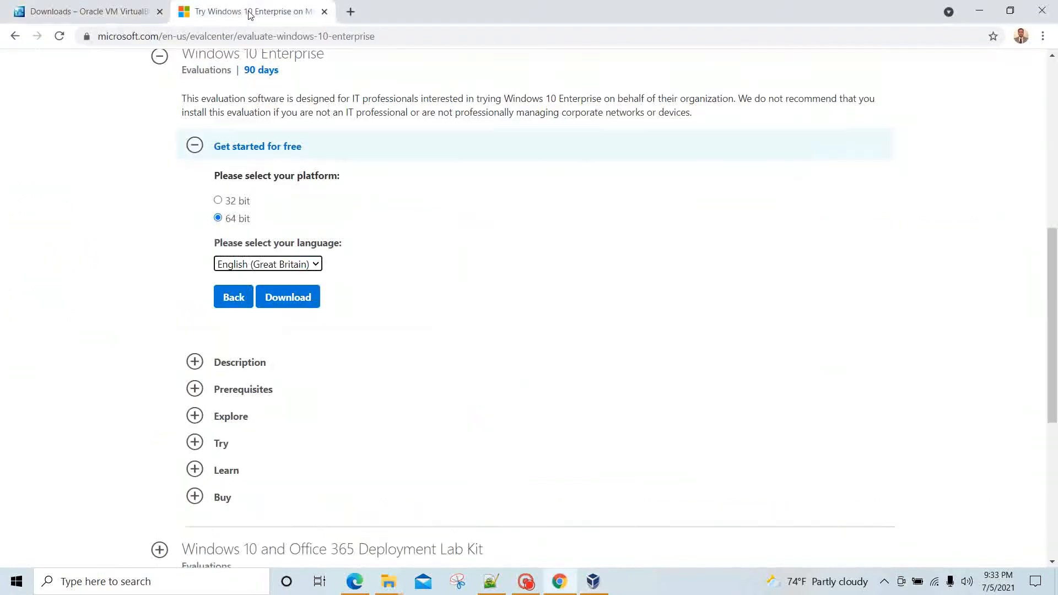
Step: Download the 4.9 GB Windows 10 Enterprise ISO in 64 bit, English (Great Britain)
scroll(425, 191, up, 1)
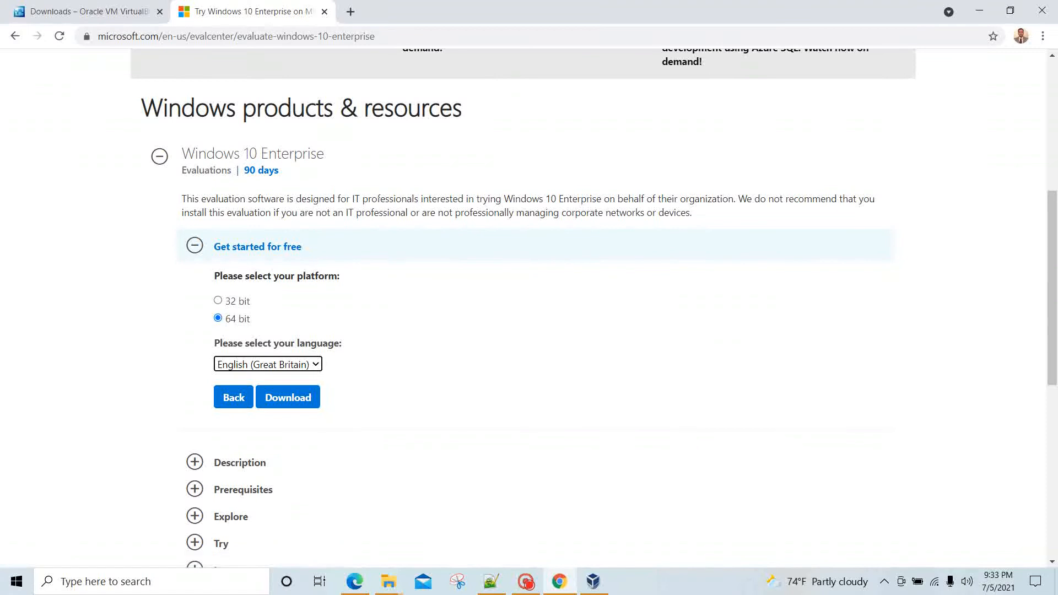
scroll(370, 354, down, 2)
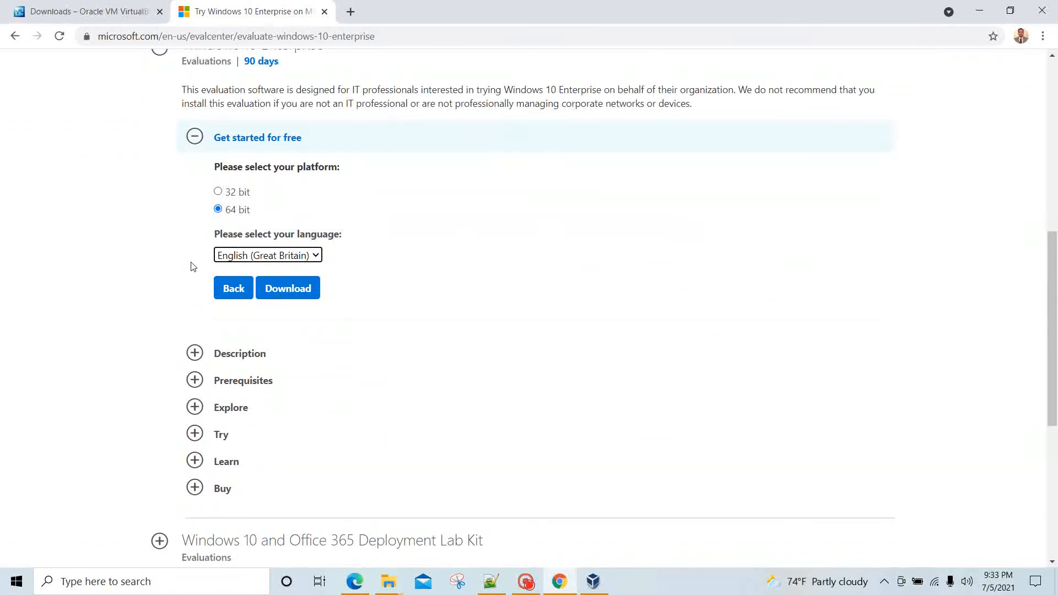
scroll(427, 291, up, 3)
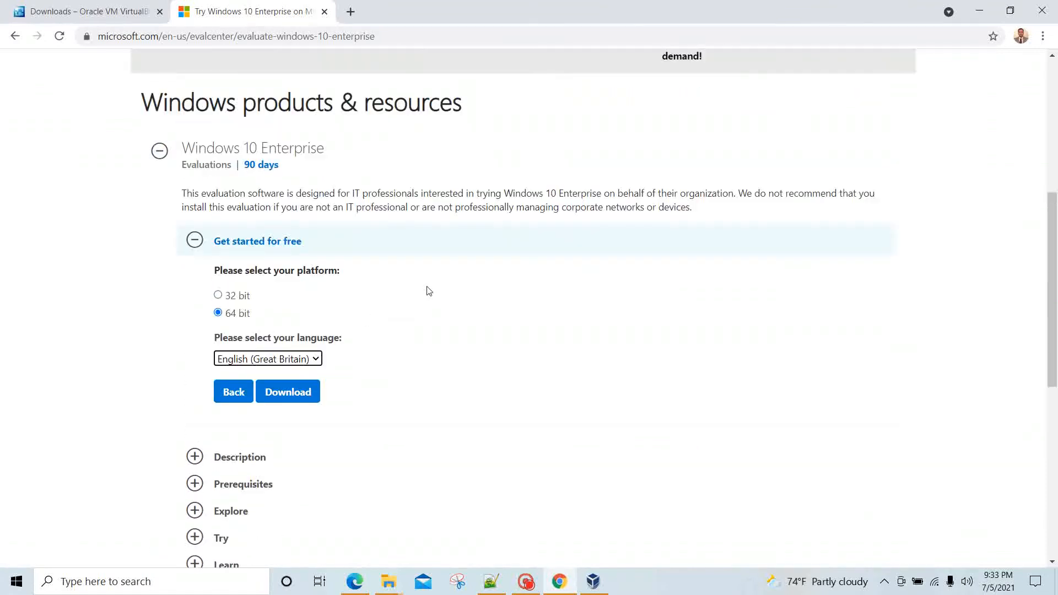
scroll(428, 290, down, 2)
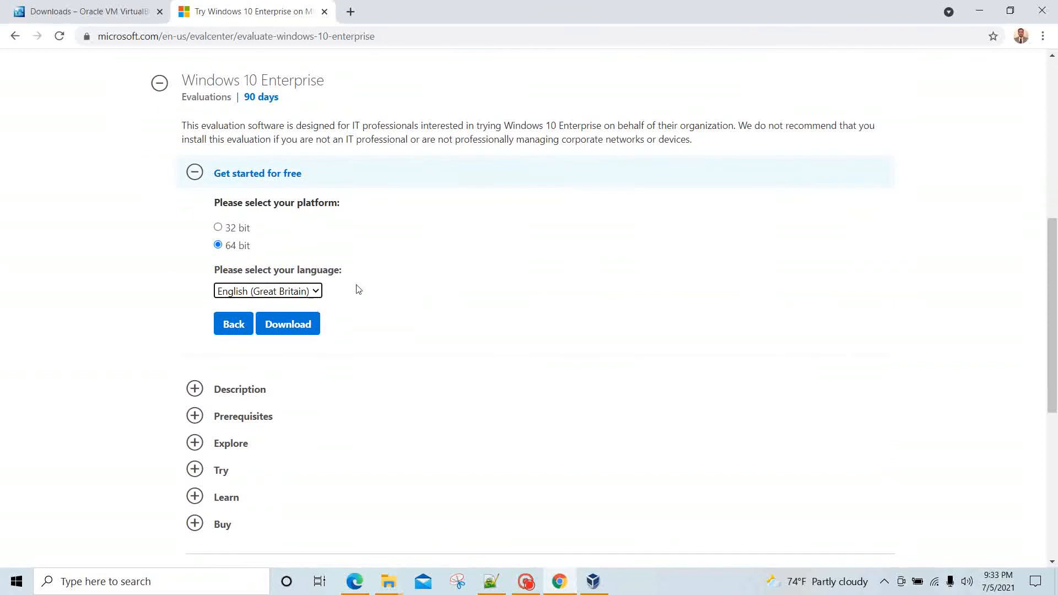
scroll(372, 275, up, 8)
scroll(374, 281, down, 6)
scroll(374, 281, down, 1)
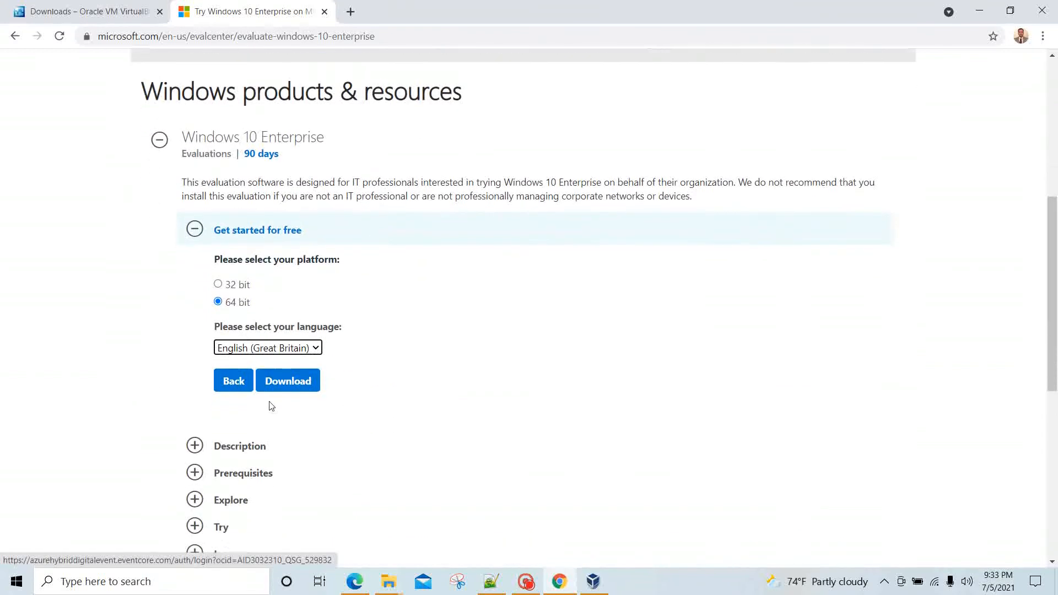
click(292, 381)
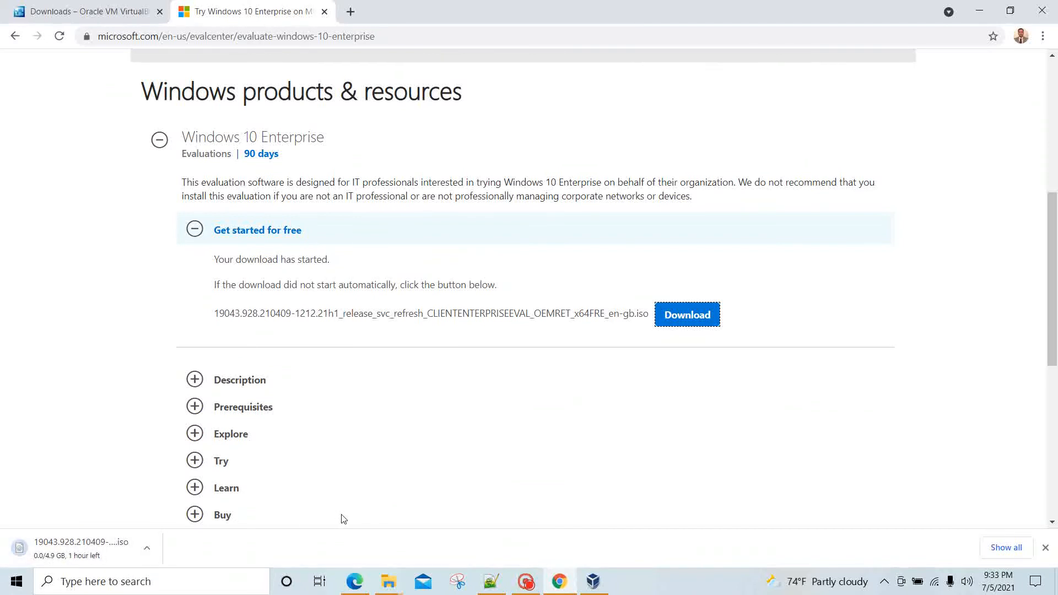
scroll(343, 519, up, 3)
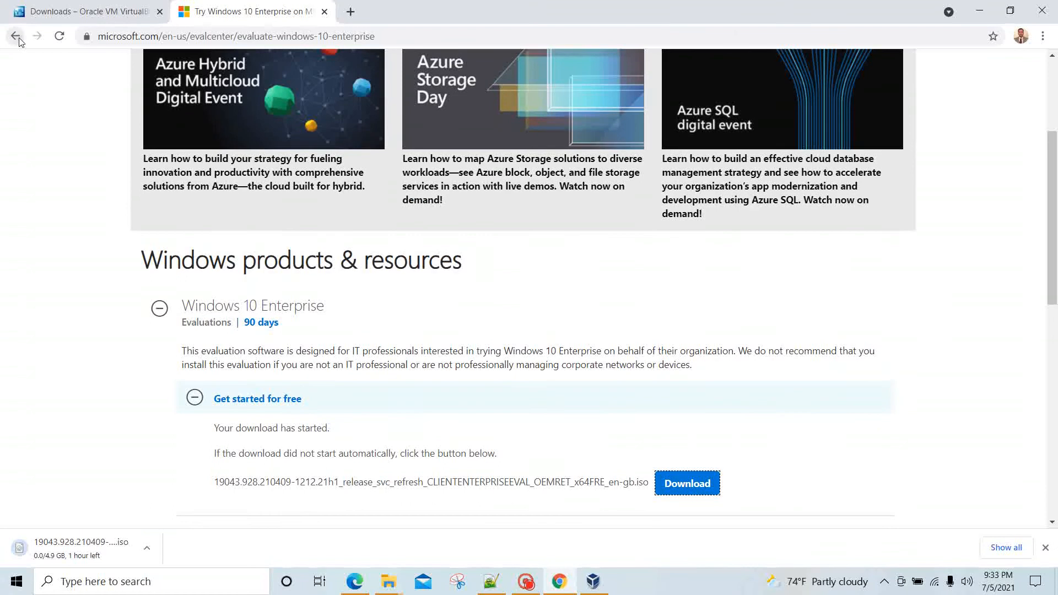
Step: Return to the 'windows trial 10 pro' Google results and reopen the Microsoft Evaluation Center result
click(15, 36)
scroll(279, 331, up, 8)
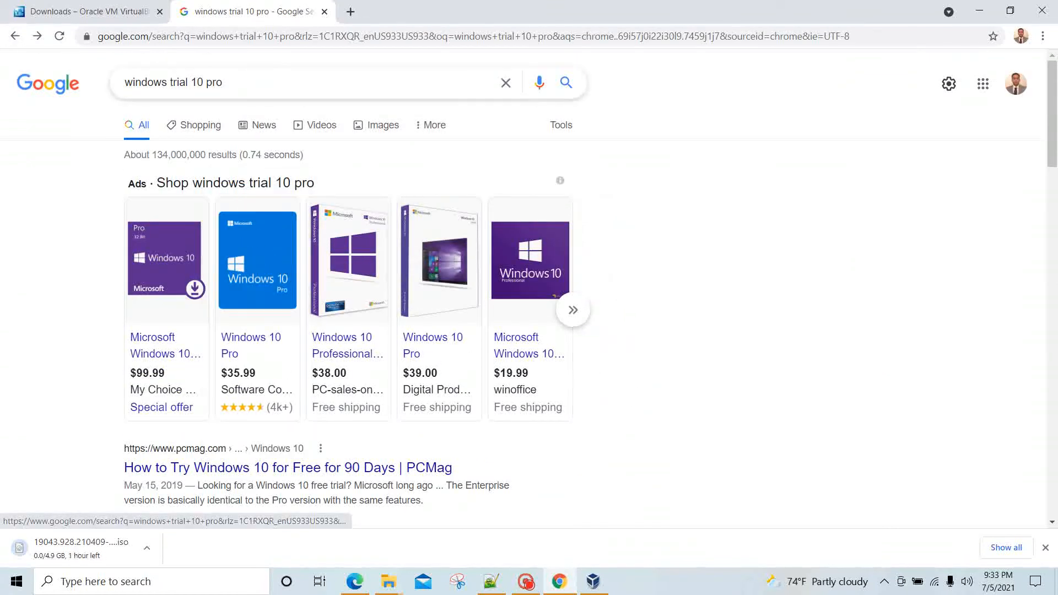
triple_click(111, 87)
scroll(118, 276, down, 10)
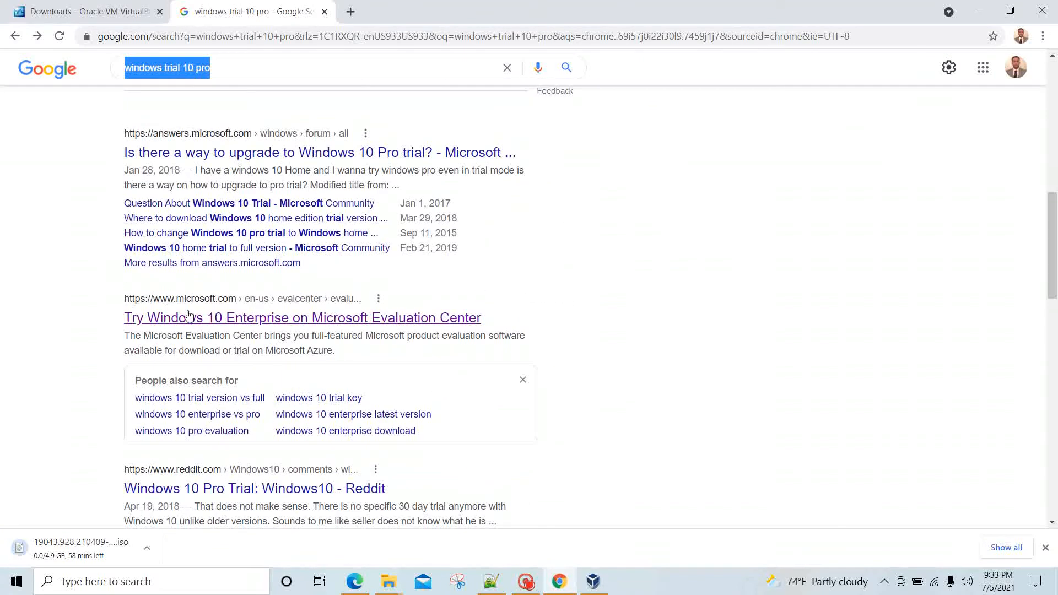
drag(125, 305, 243, 301)
click(725, 352)
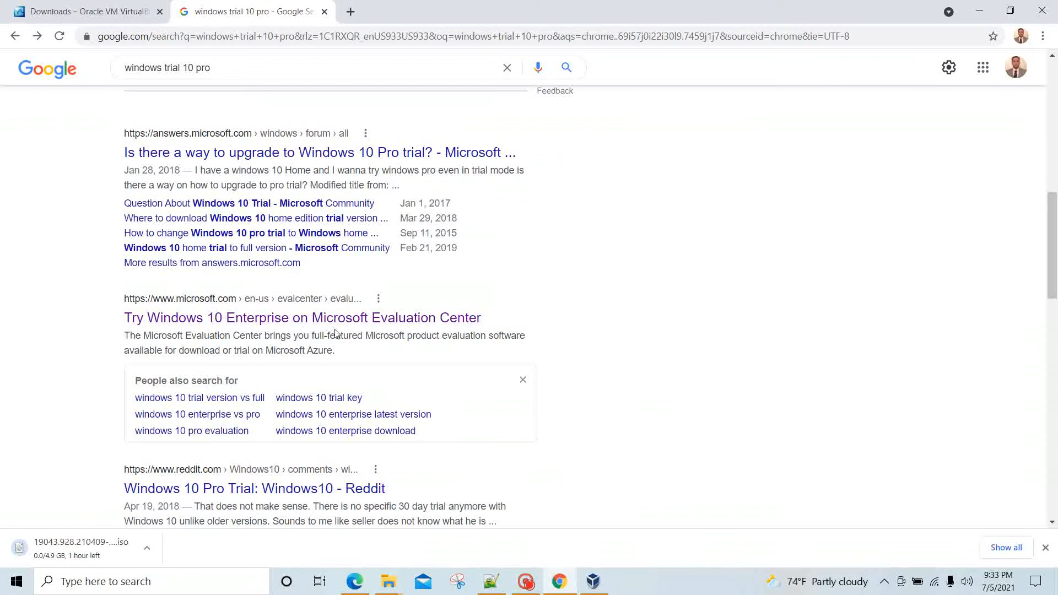
click(444, 323)
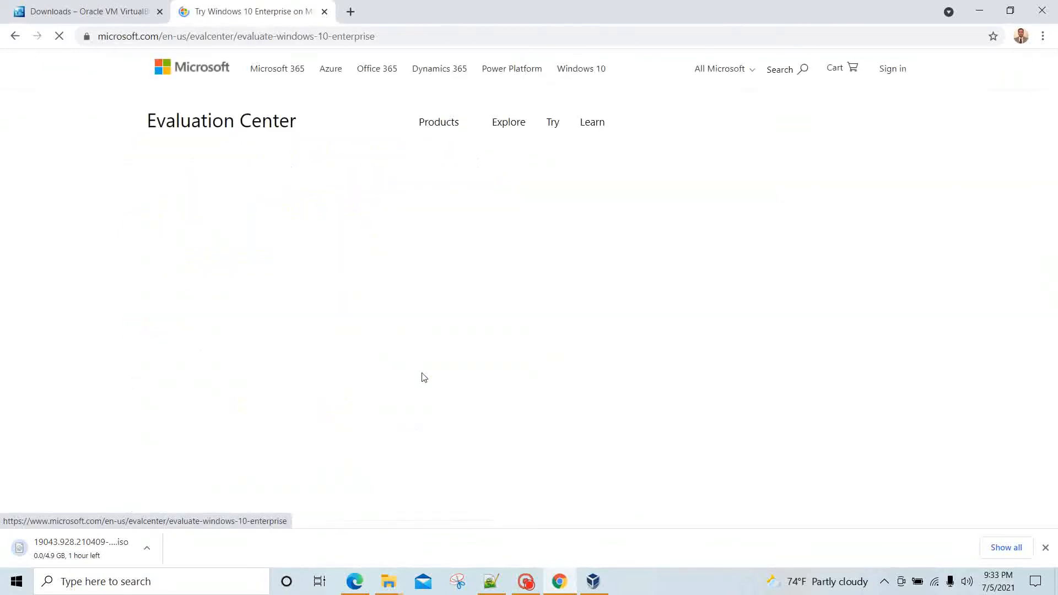
scroll(486, 332, down, 8)
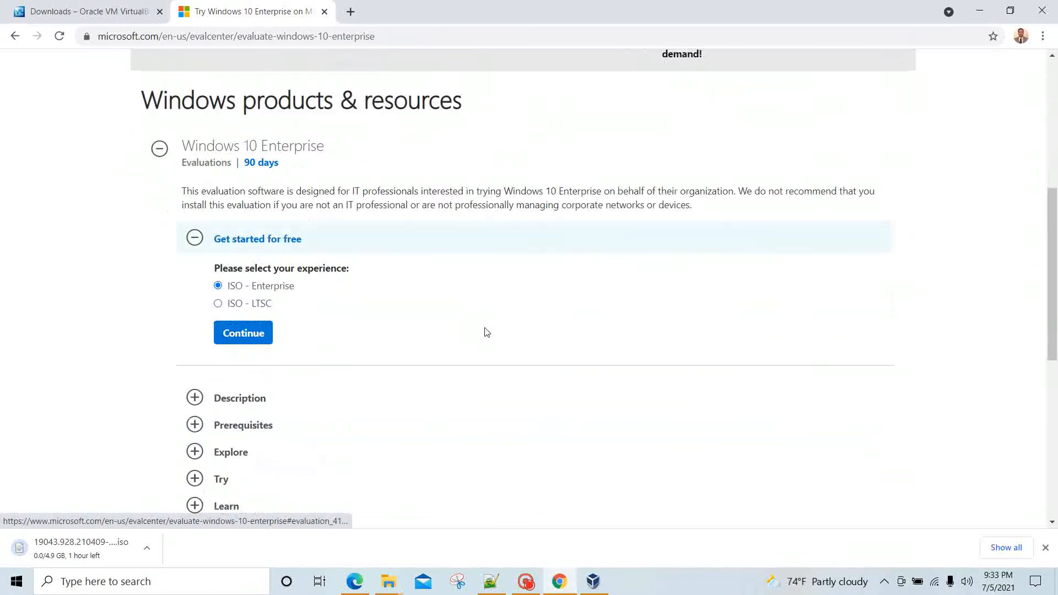
scroll(486, 332, up, 7)
scroll(486, 332, up, 1)
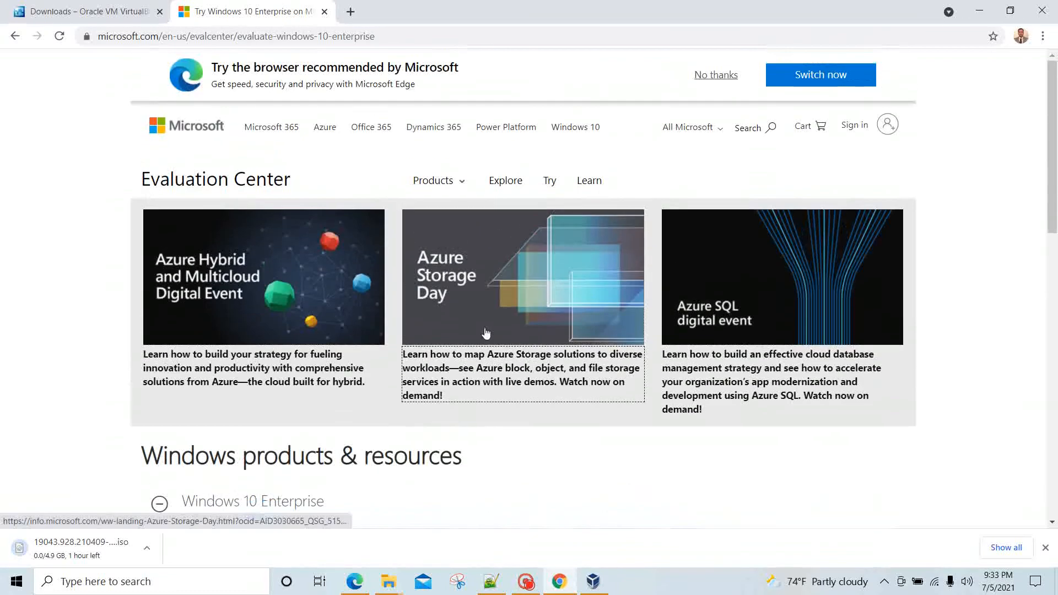
scroll(479, 291, down, 6)
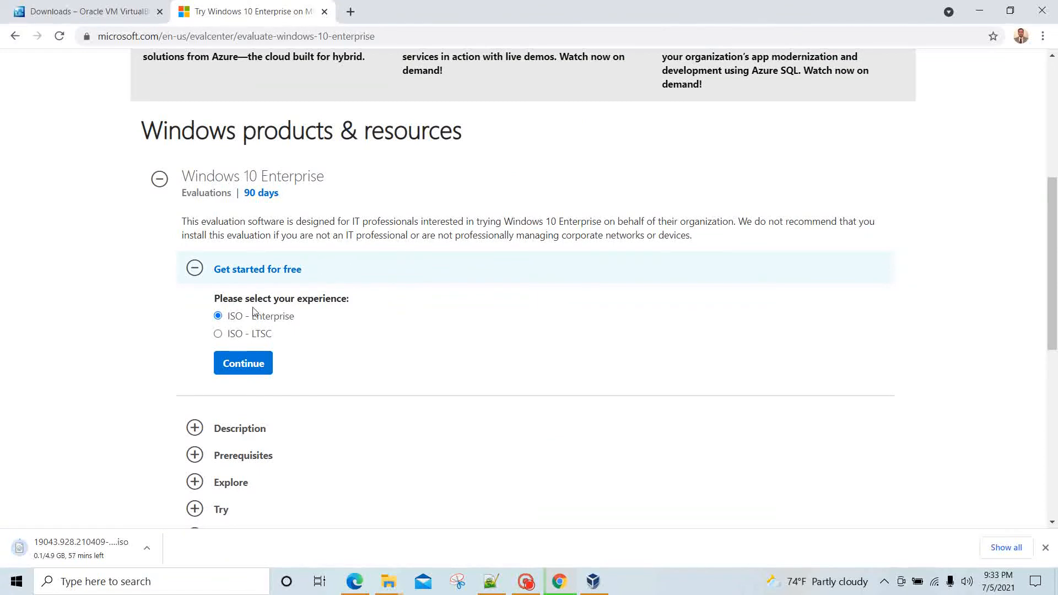
click(266, 367)
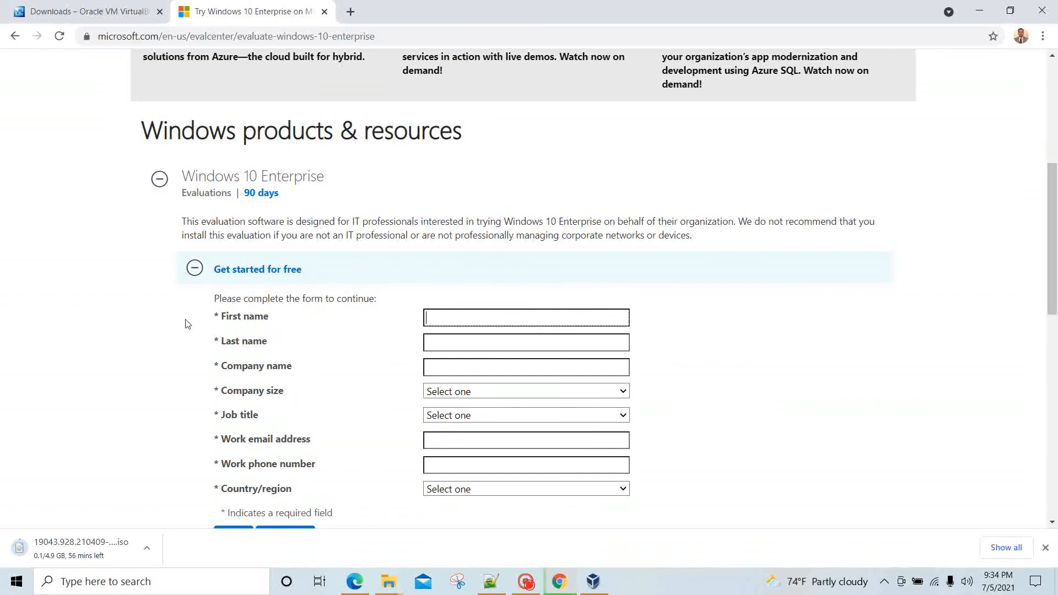
scroll(367, 311, down, 2)
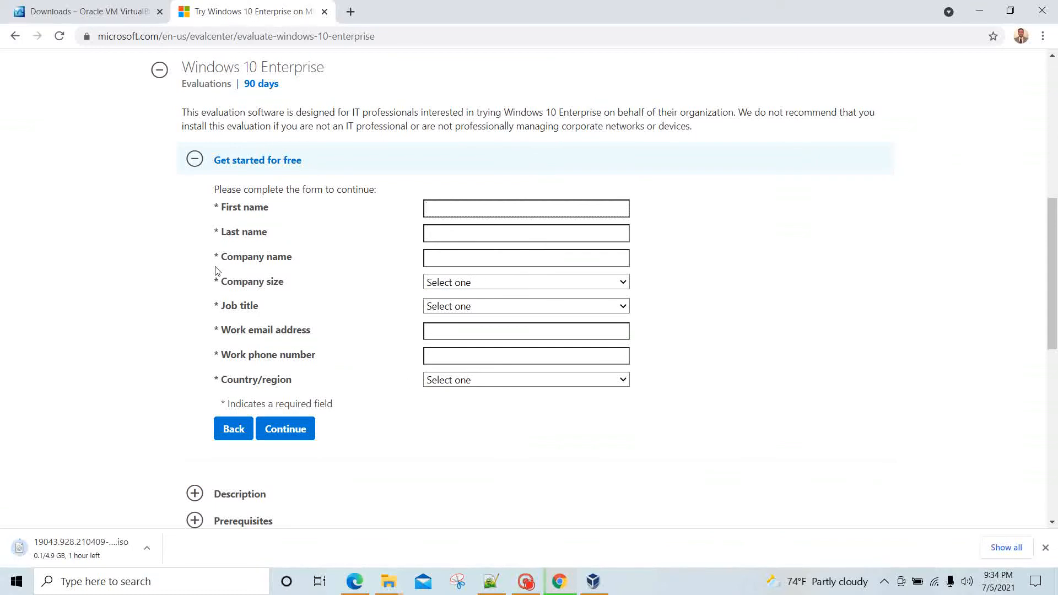
click(188, 161)
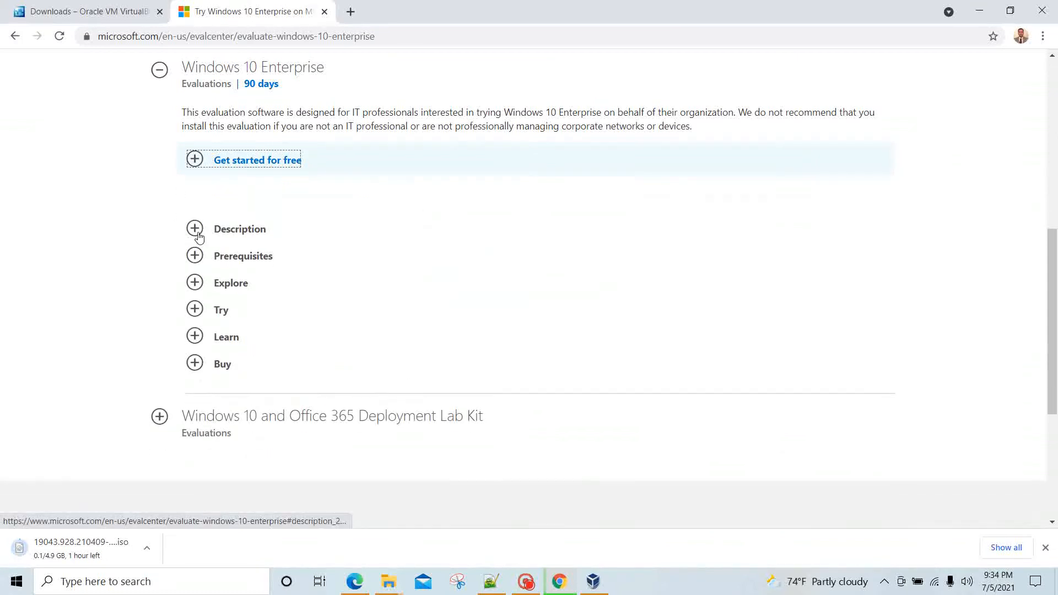
click(197, 231)
scroll(198, 232, down, 5)
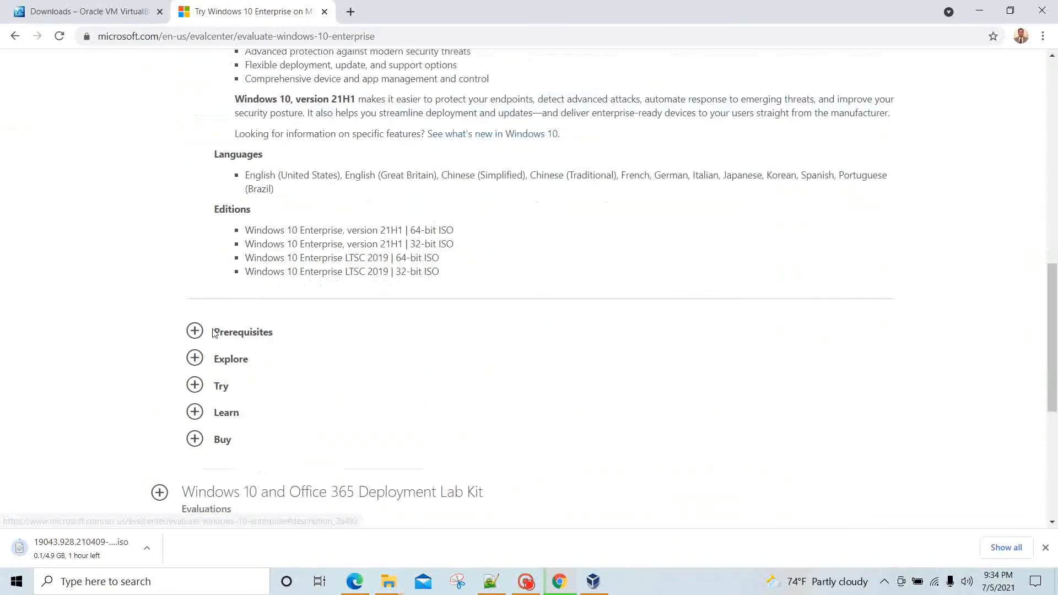
scroll(185, 155, up, 2)
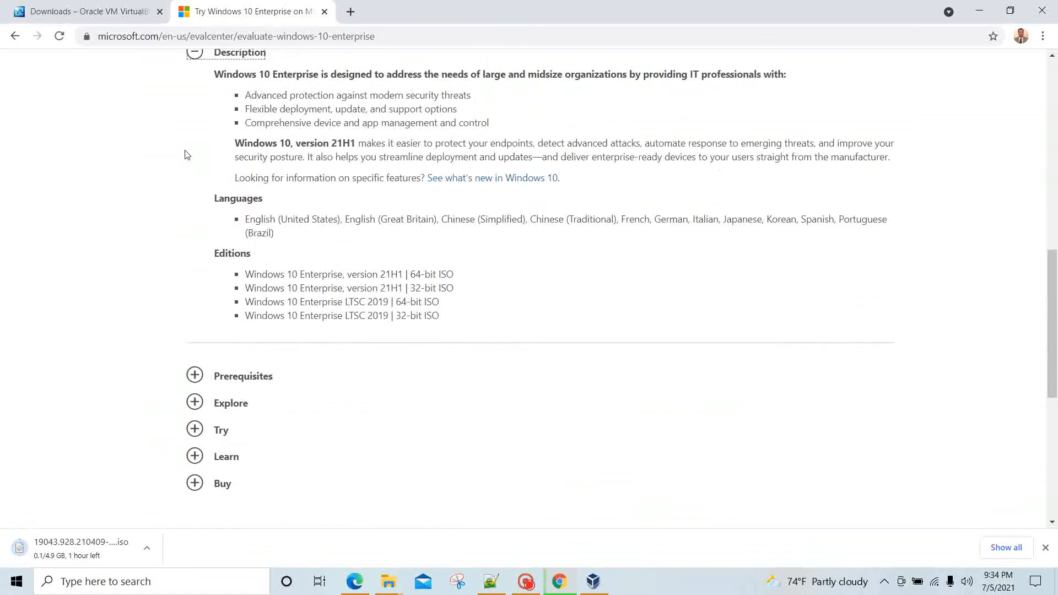
click(194, 84)
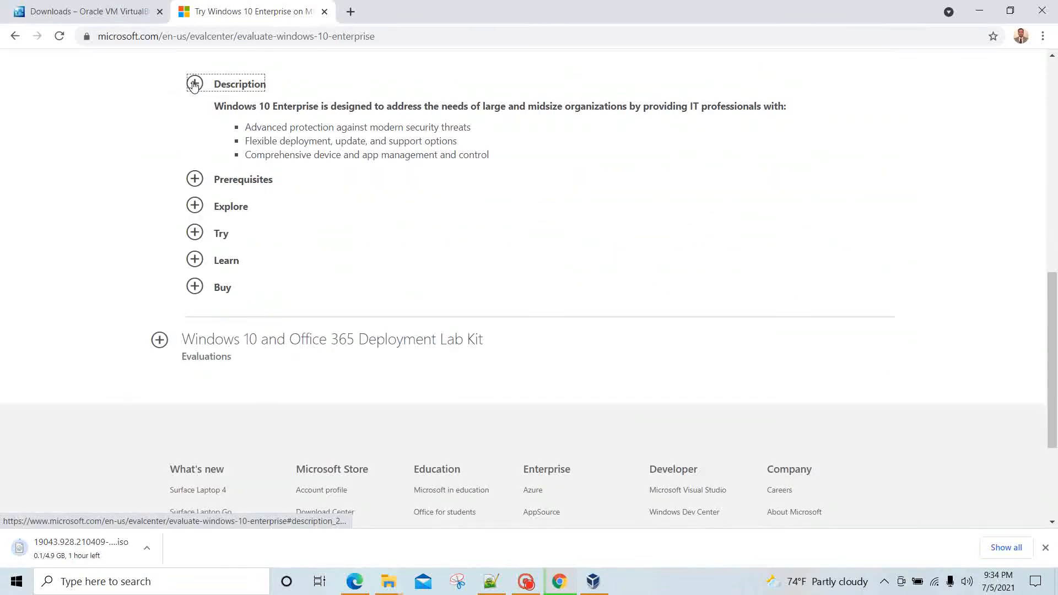
scroll(116, 243, down, 1)
scroll(116, 243, up, 2)
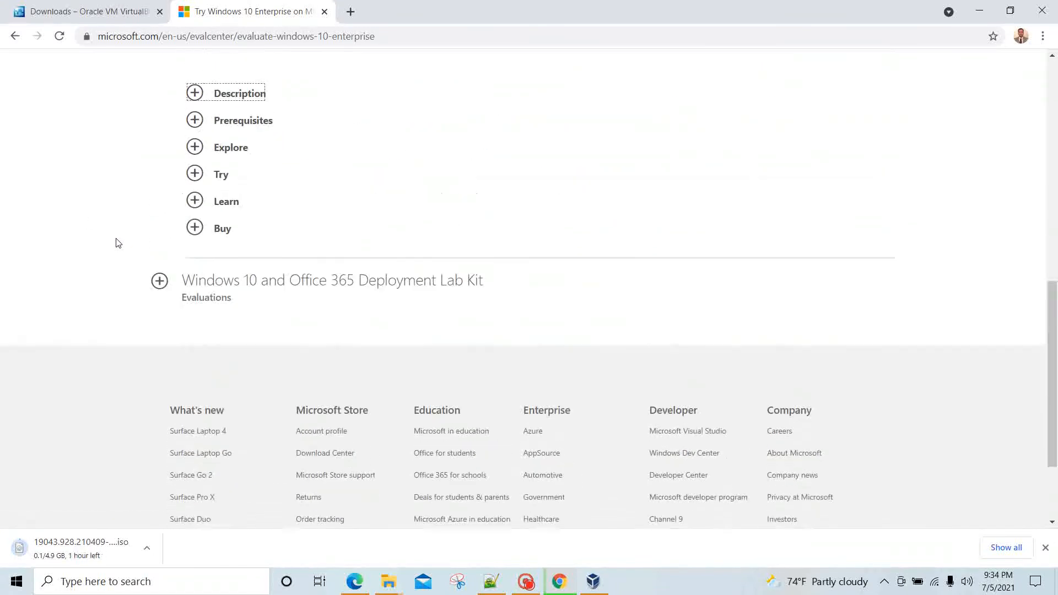
click(194, 194)
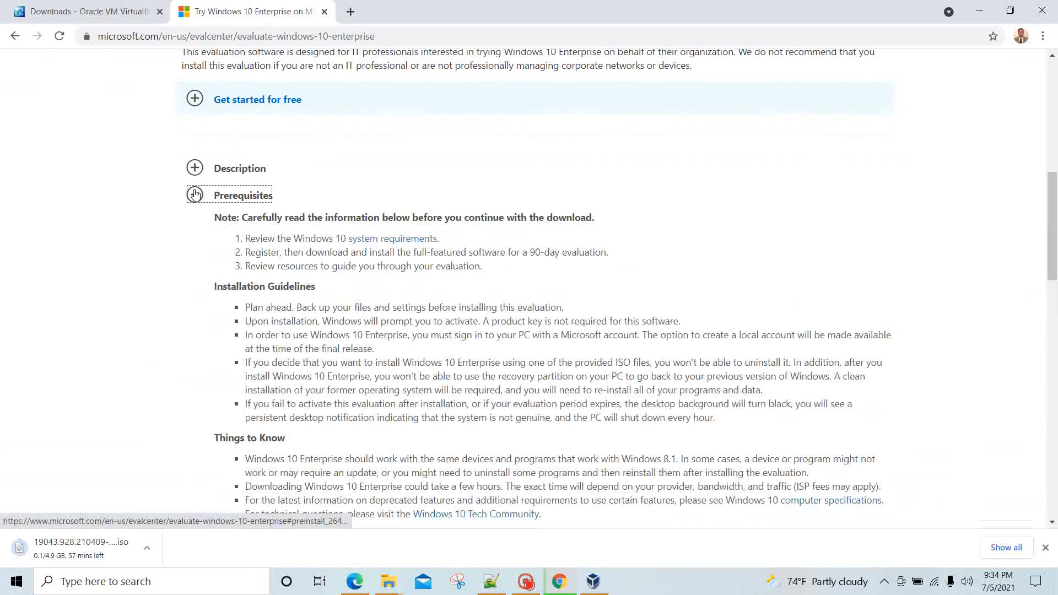
scroll(161, 136, up, 1)
scroll(162, 136, down, 2)
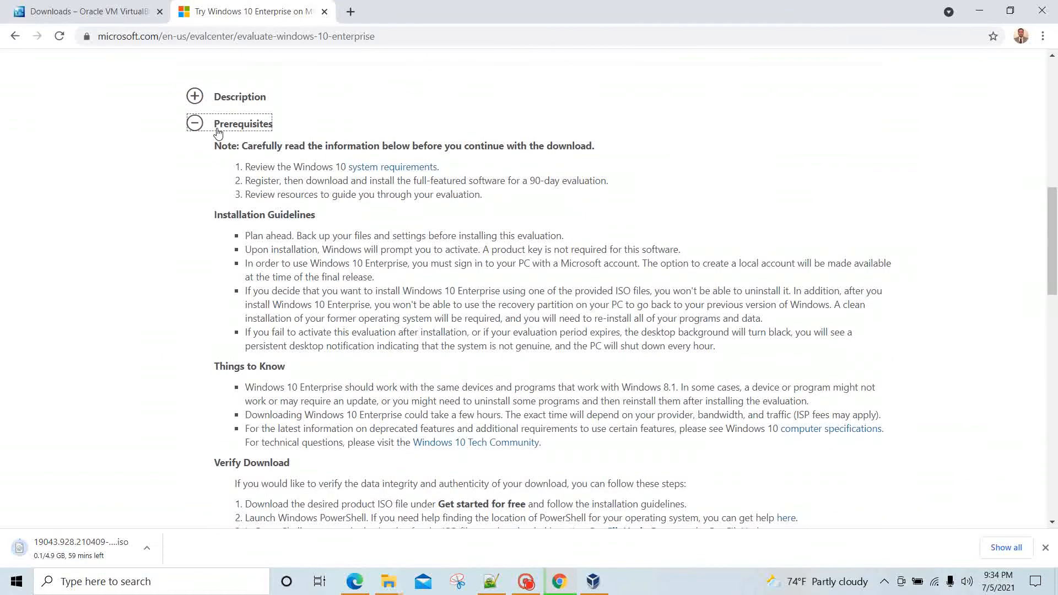
click(195, 124)
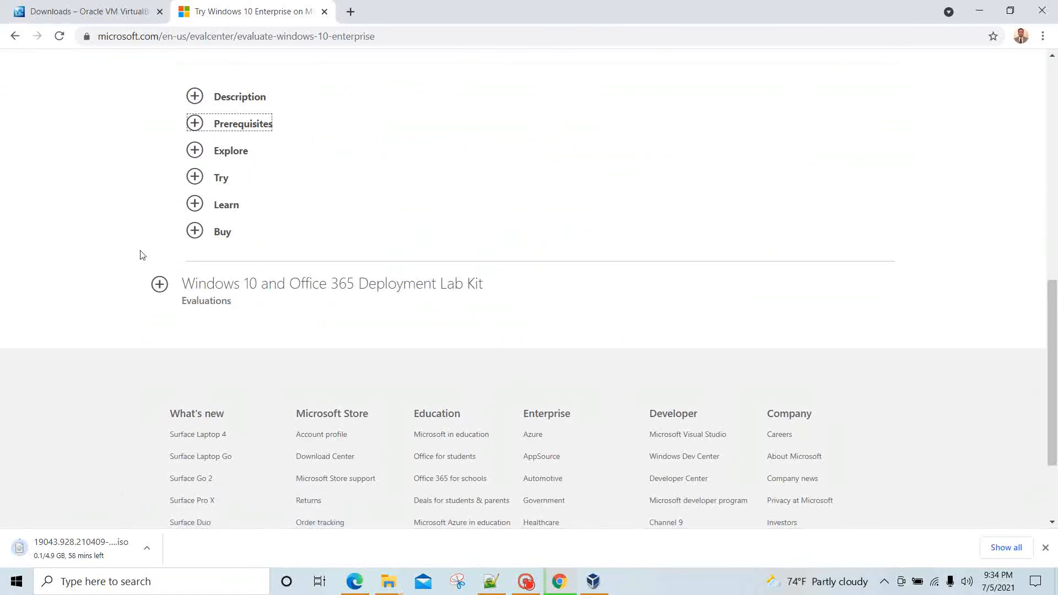
scroll(140, 254, up, 1)
click(195, 206)
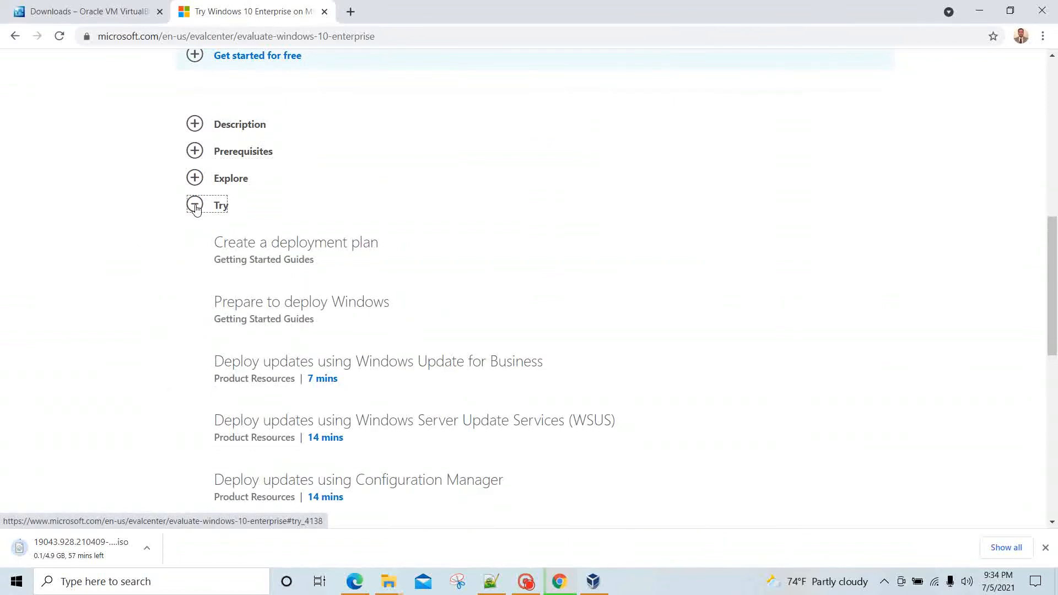
click(196, 207)
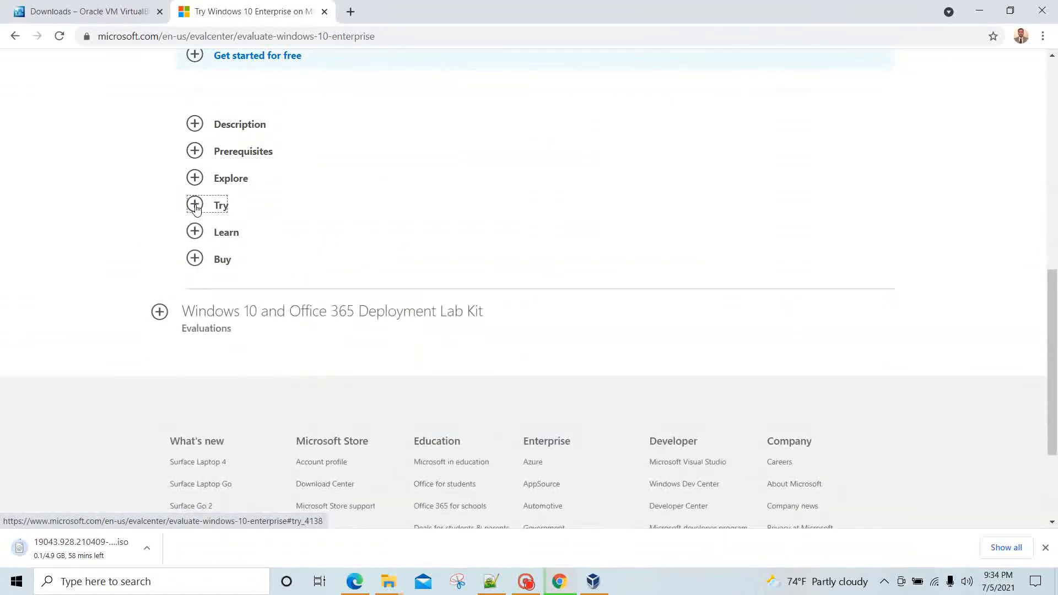
scroll(196, 208, up, 6)
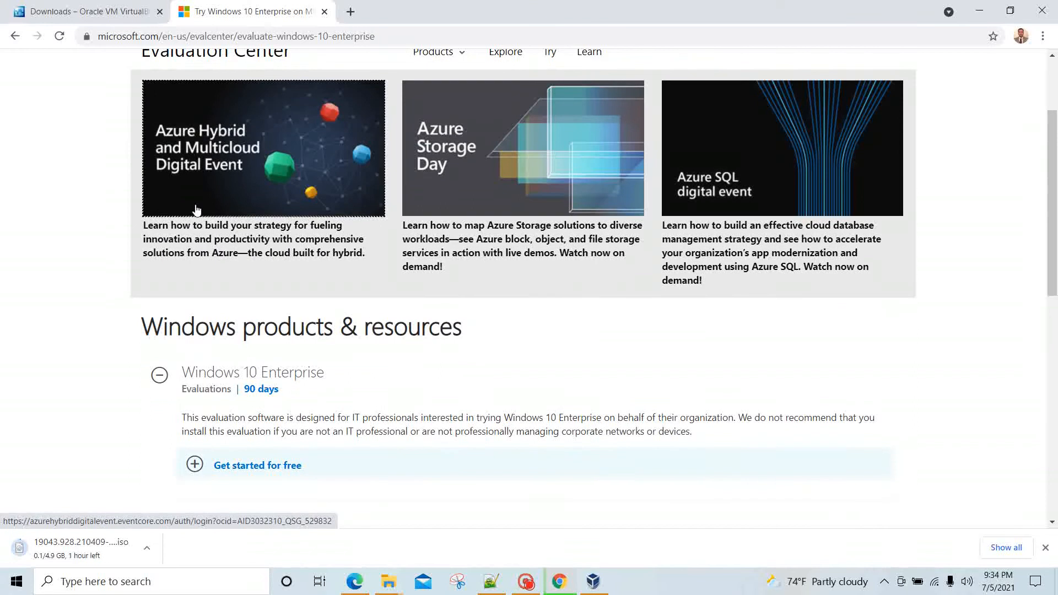
click(196, 209)
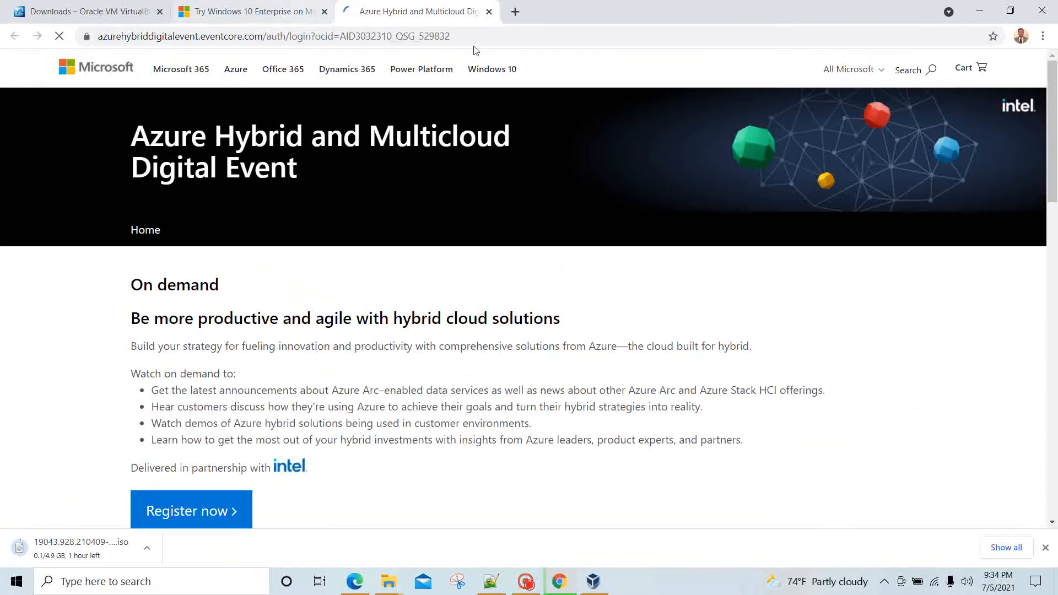
click(488, 12)
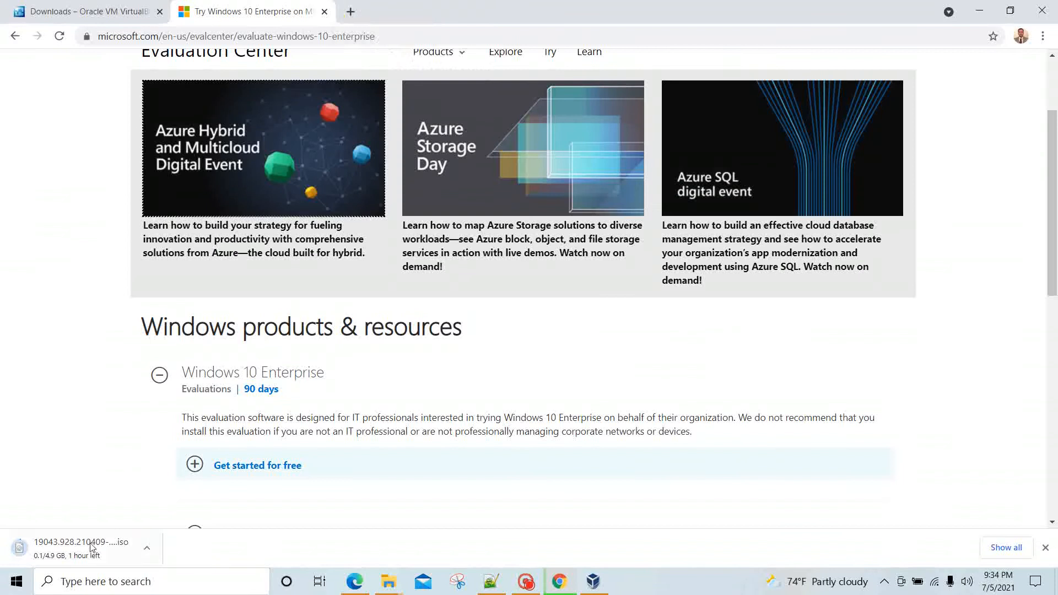
scroll(534, 299, down, 3)
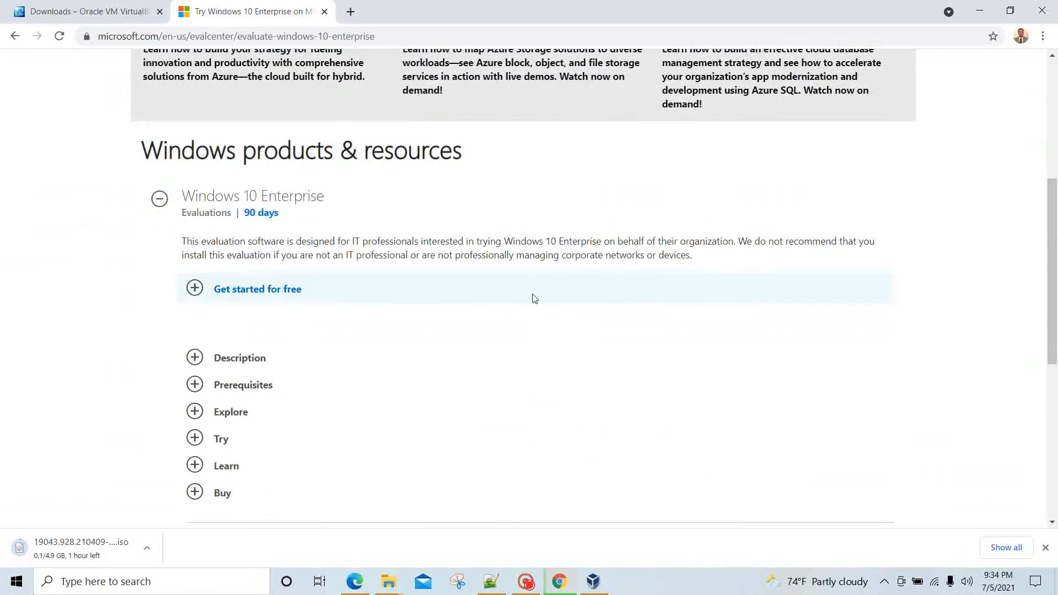
scroll(532, 299, down, 5)
scroll(531, 297, up, 11)
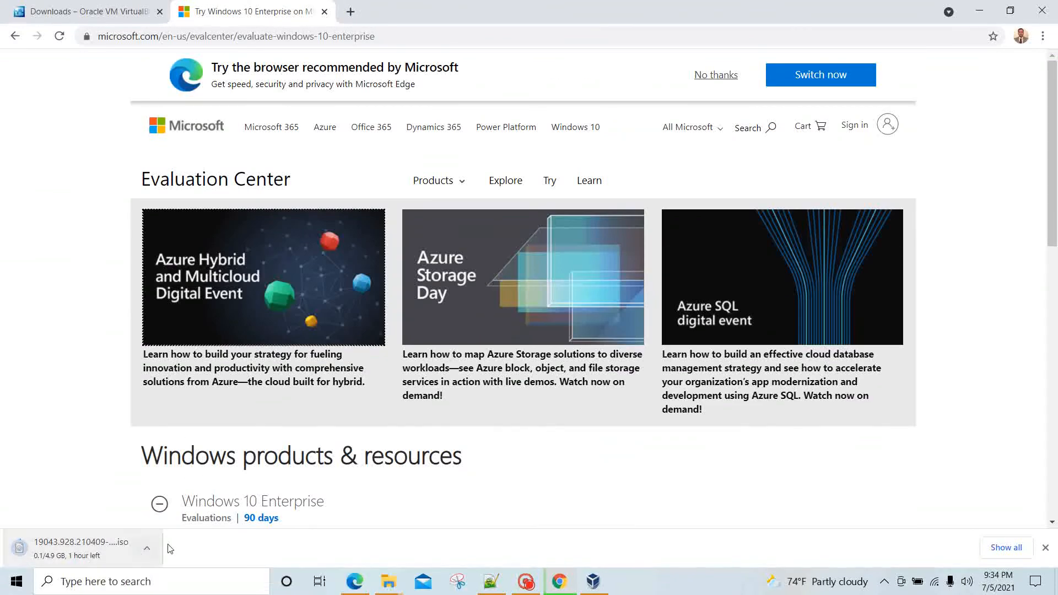
click(1042, 37)
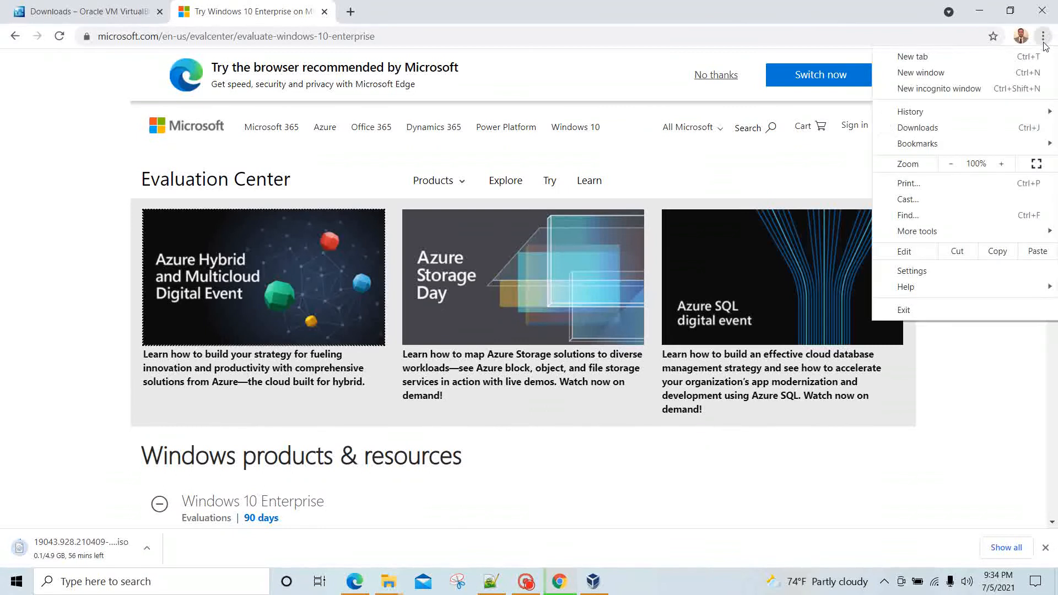
Step: Open Chrome's Downloads page and remove the four deleted PDF entries, including the AWS Billing Alert
click(918, 127)
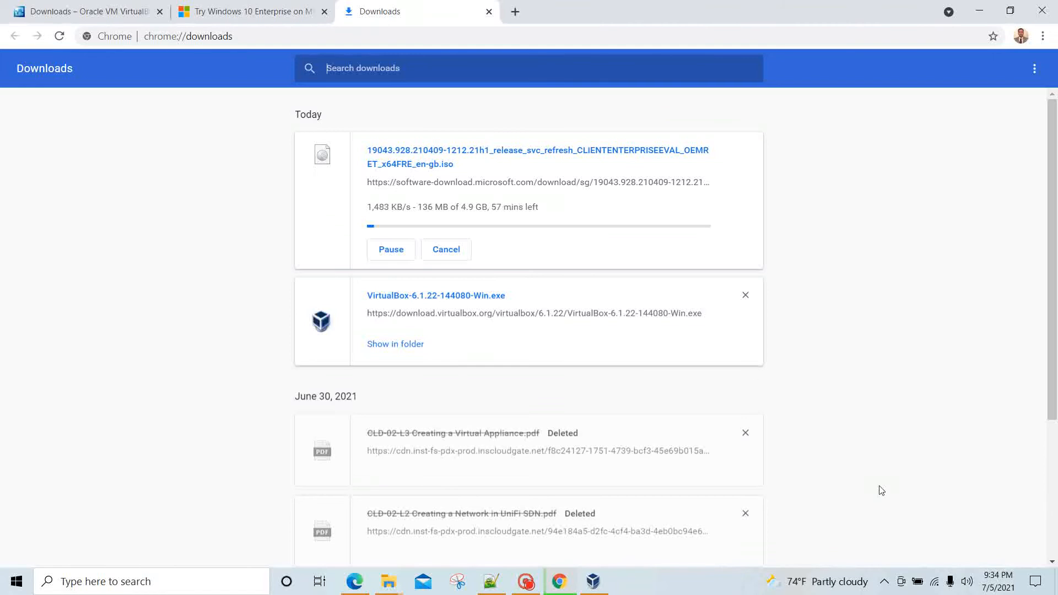
click(755, 439)
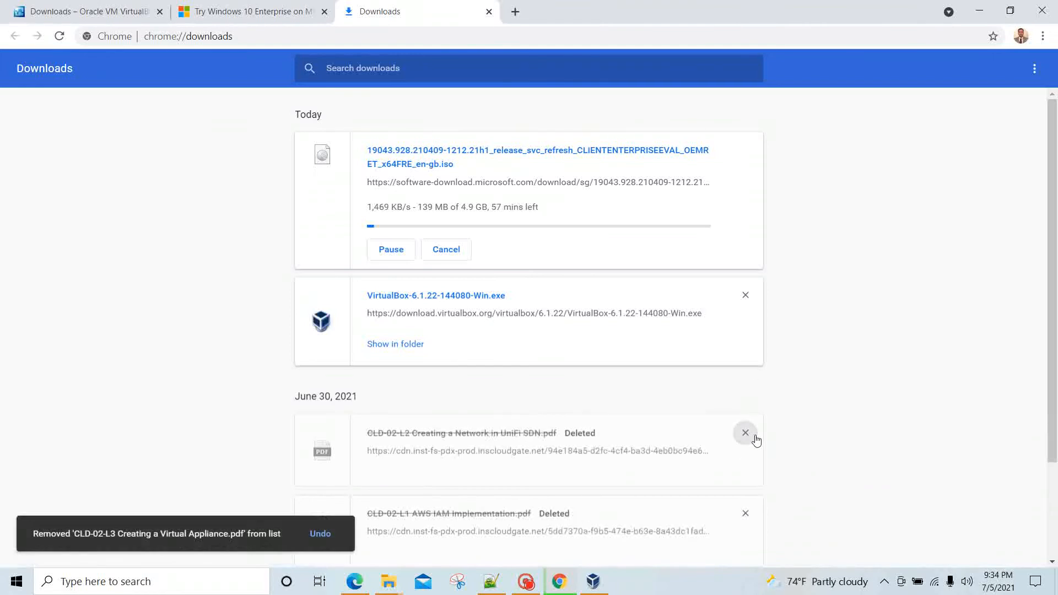
click(754, 439)
click(756, 439)
click(756, 439)
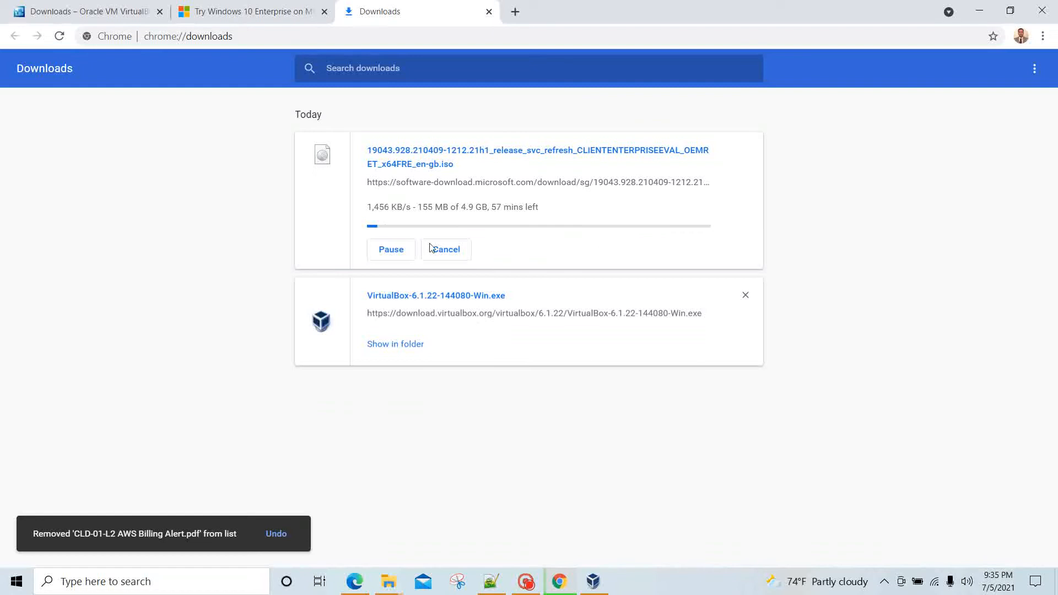
Step: Locate the finished 4.94 GB Windows 10 ISO in File Explorer's Downloads folder using Show in folder
click(532, 582)
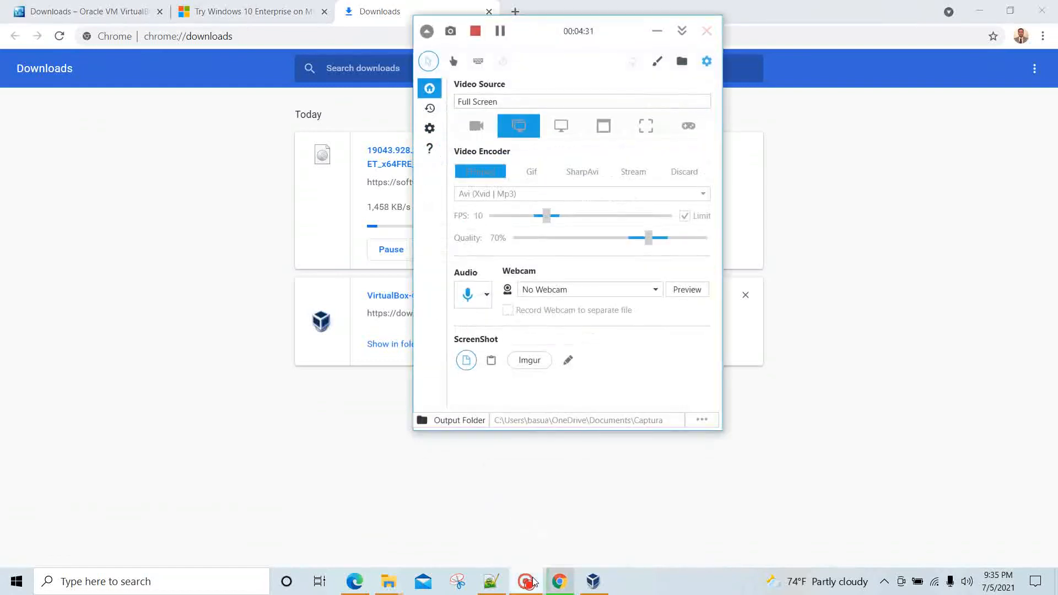
click(501, 32)
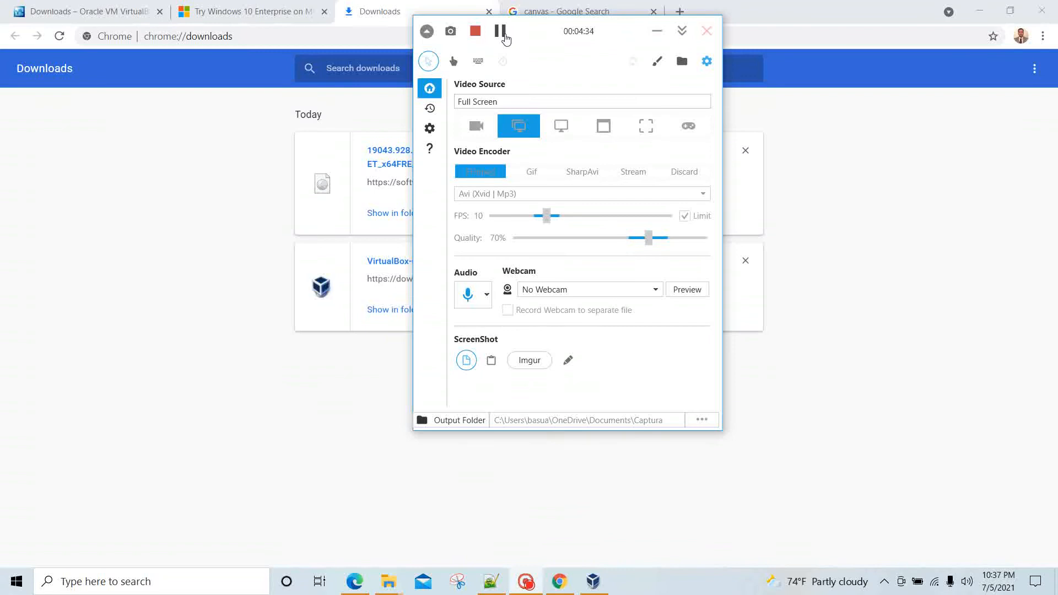
click(893, 263)
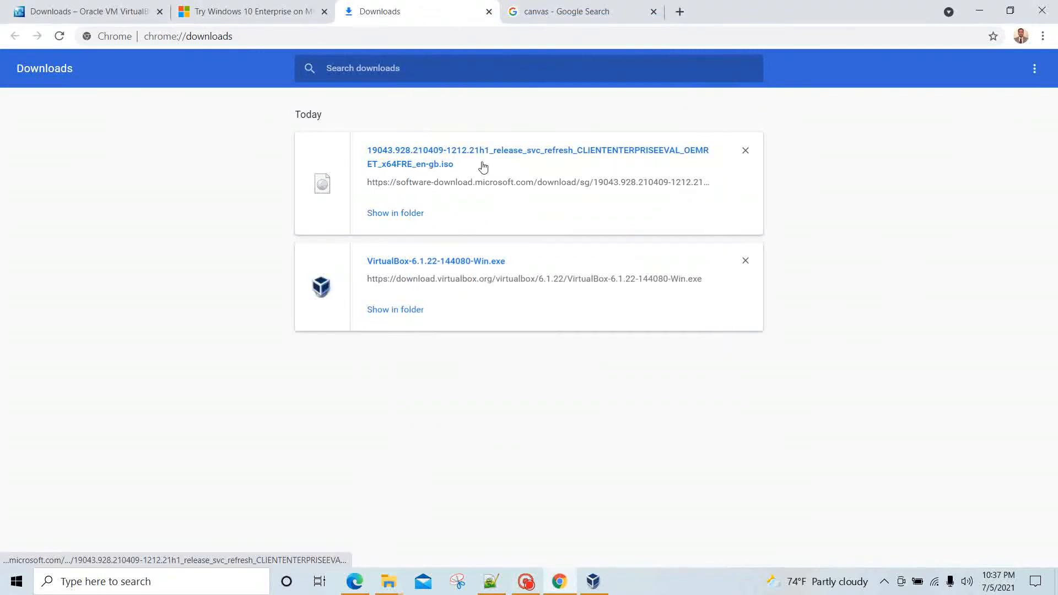
drag(471, 165, 435, 166)
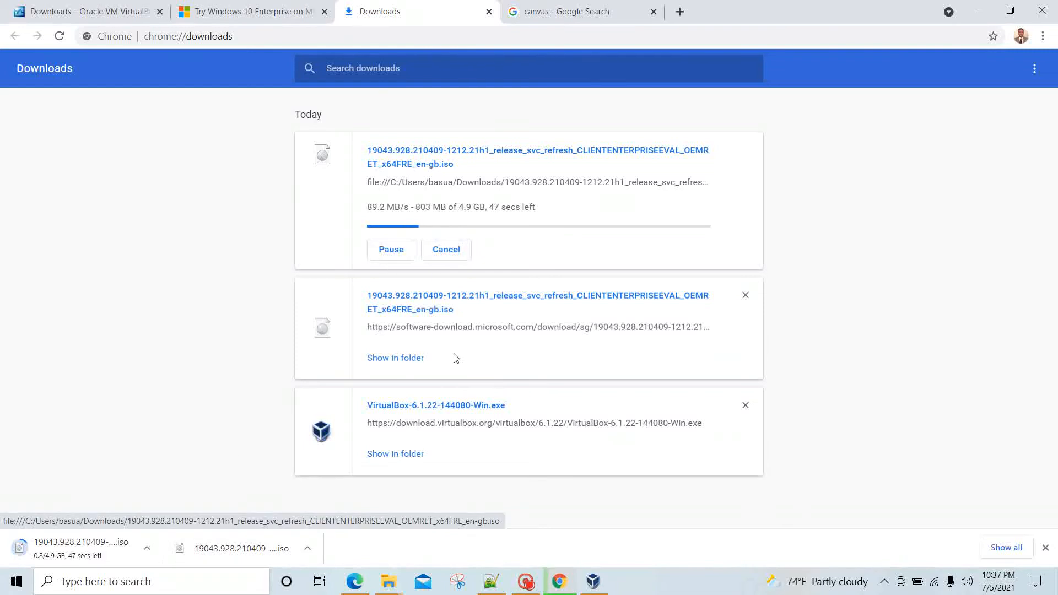
click(395, 358)
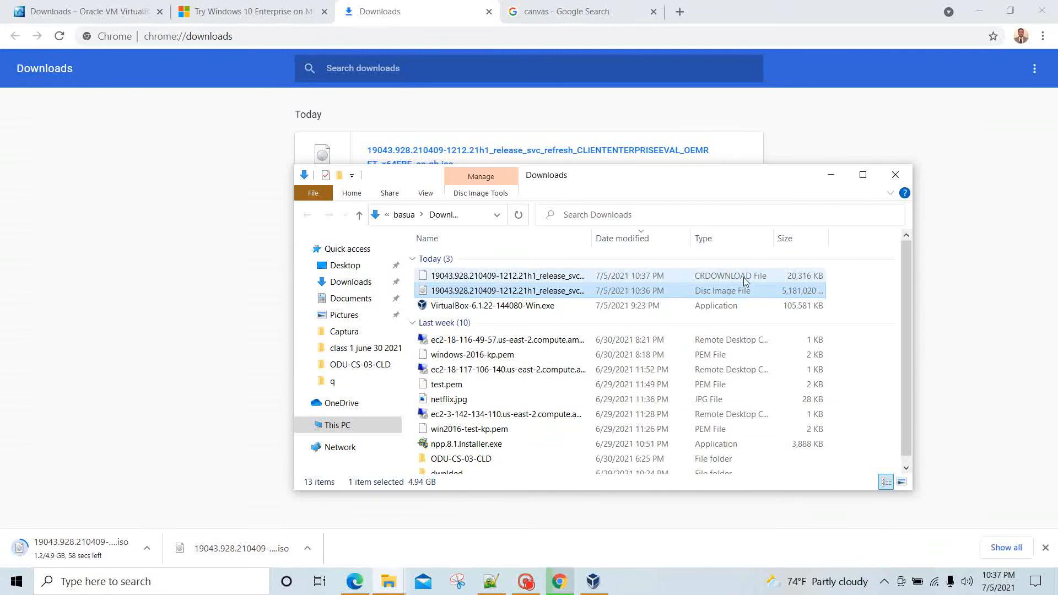
Step: Pause the duplicate ISO download in Chrome and reopen the Downloads folder
click(248, 240)
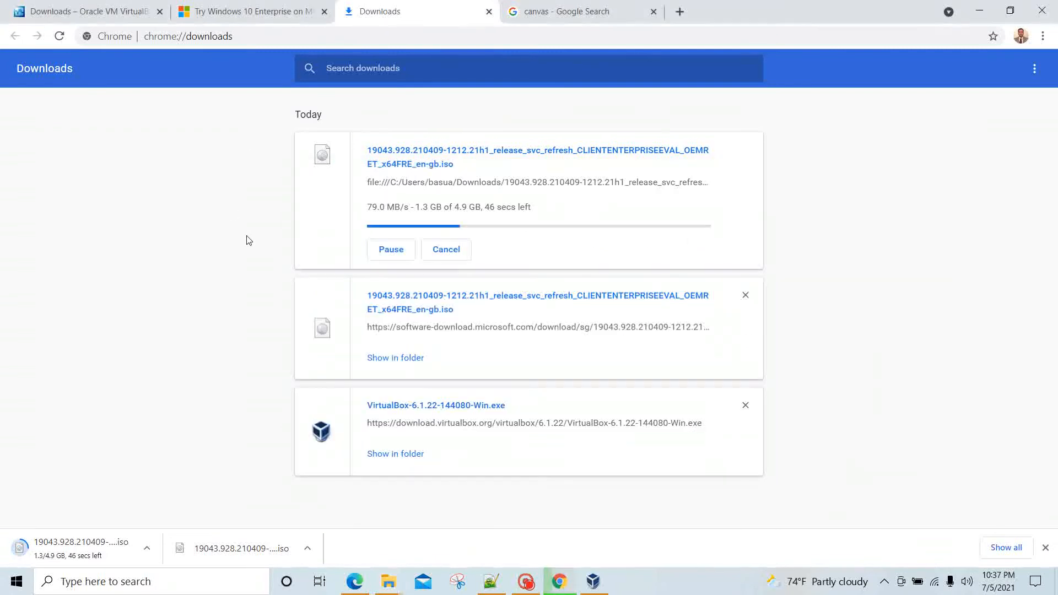
click(409, 251)
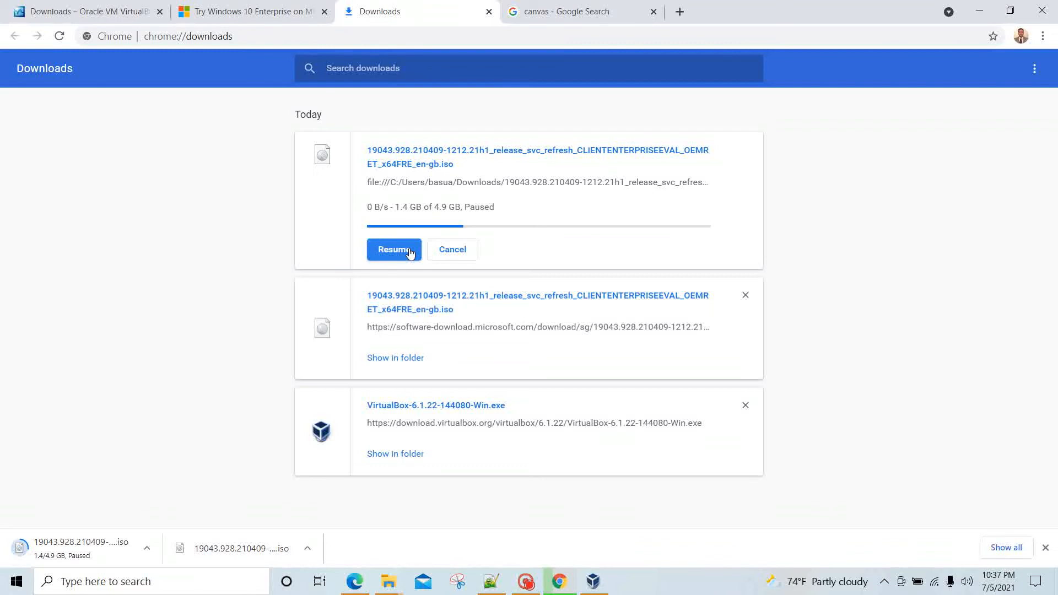
key(Tab)
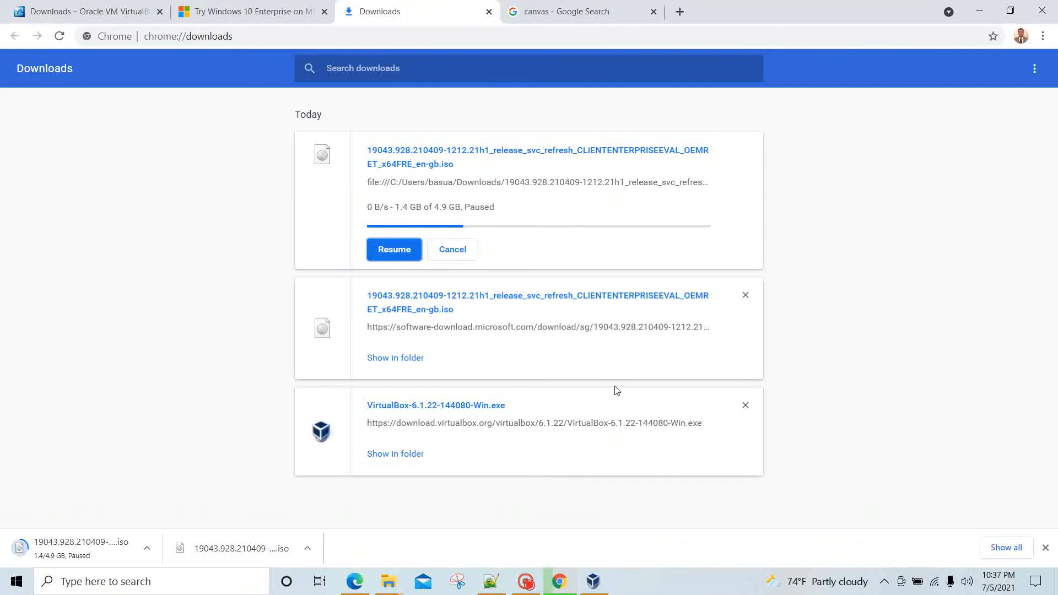
click(393, 360)
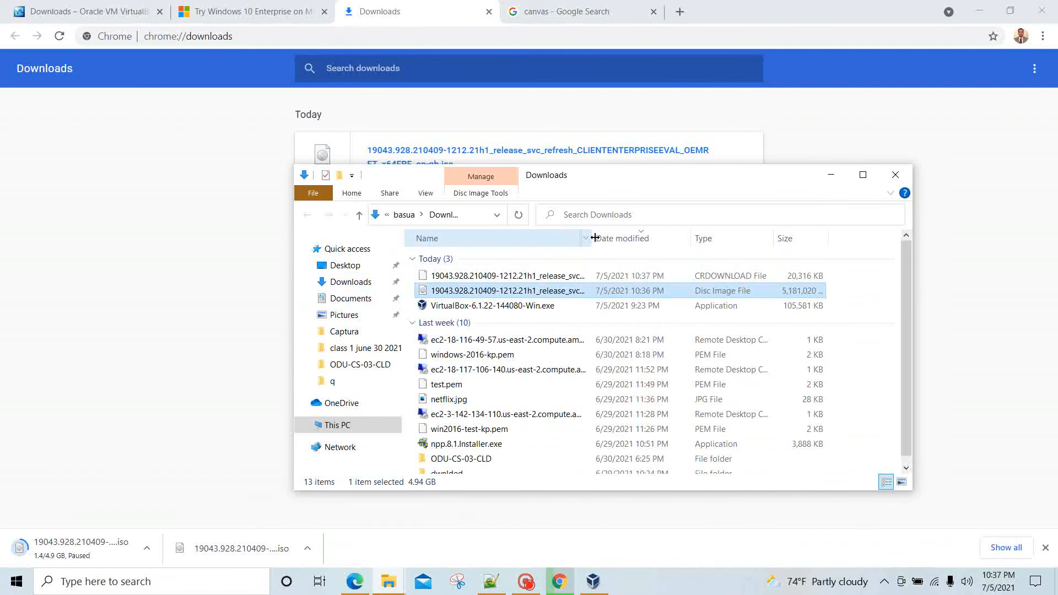
Step: Try to delete the in-use partial .crdownload file, then cancel the deletion
drag(594, 237, 916, 279)
click(833, 277)
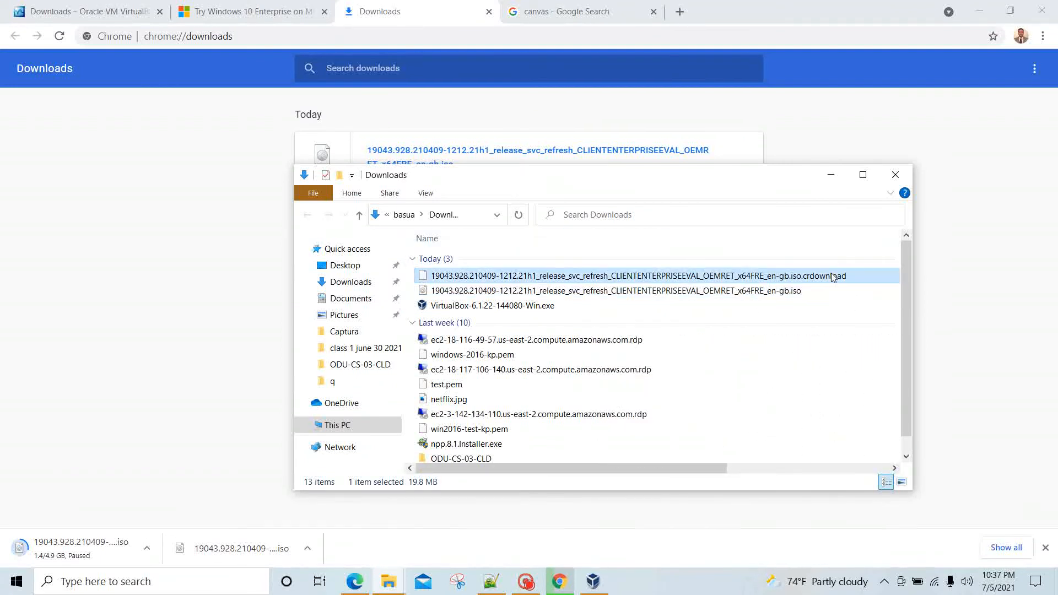
key(Delete)
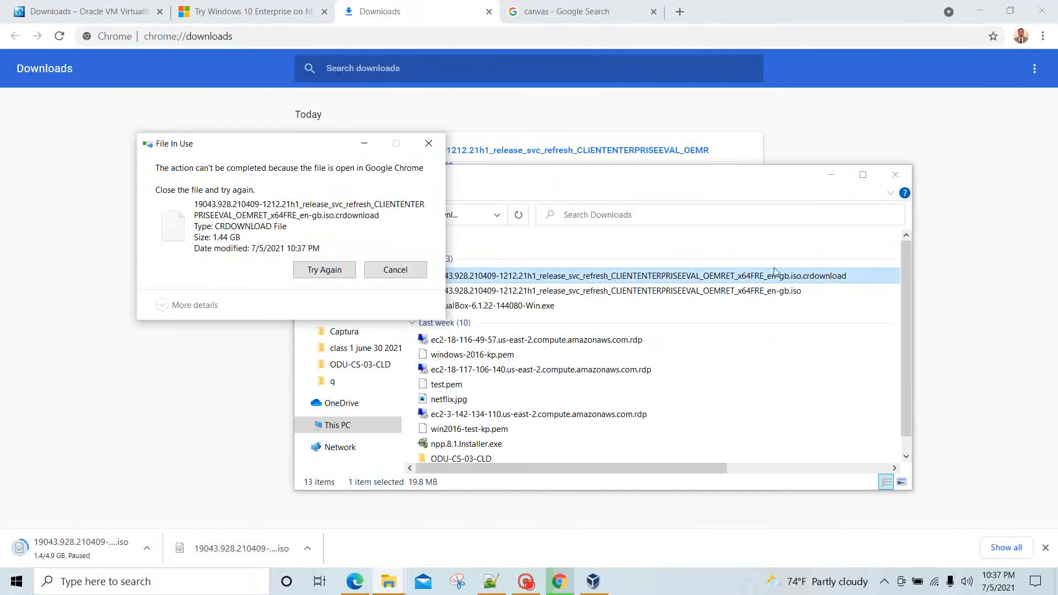
click(309, 271)
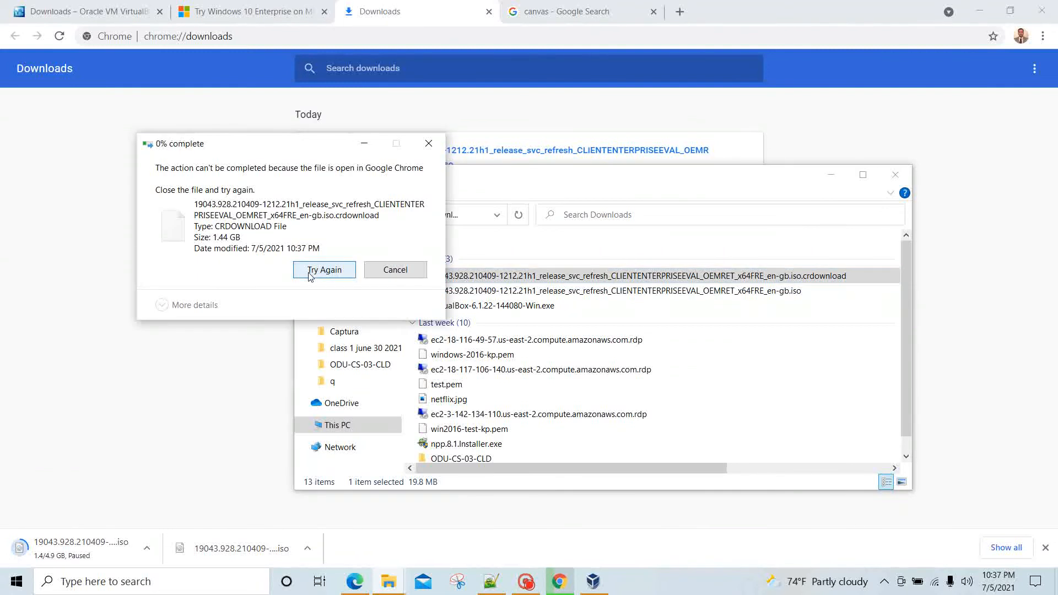
click(395, 270)
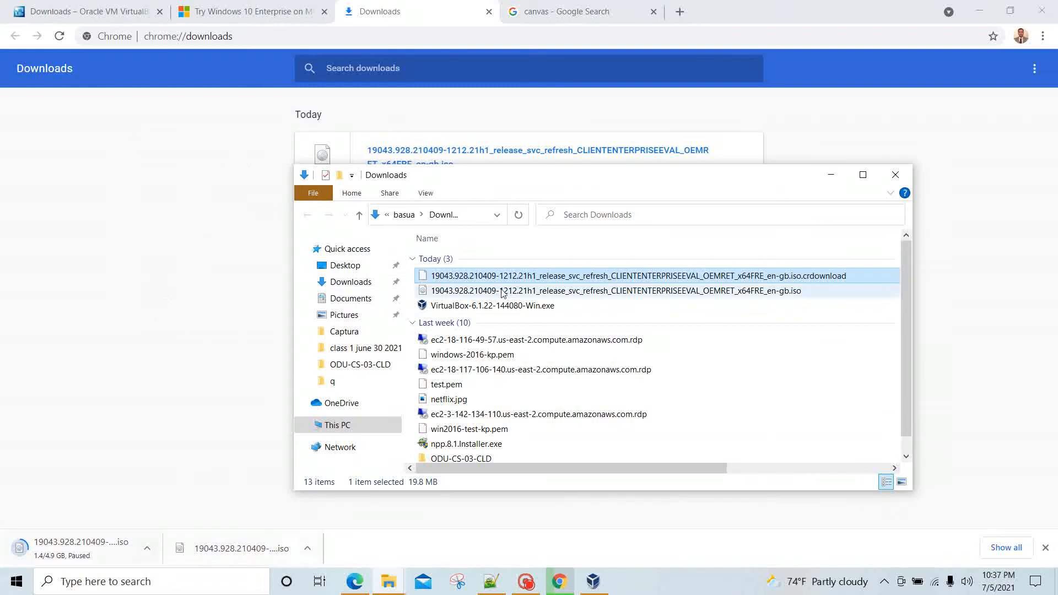
Step: Refresh the Downloads folder, select the Windows 10 ISO, and return to VirtualBox Manager
right_click(759, 351)
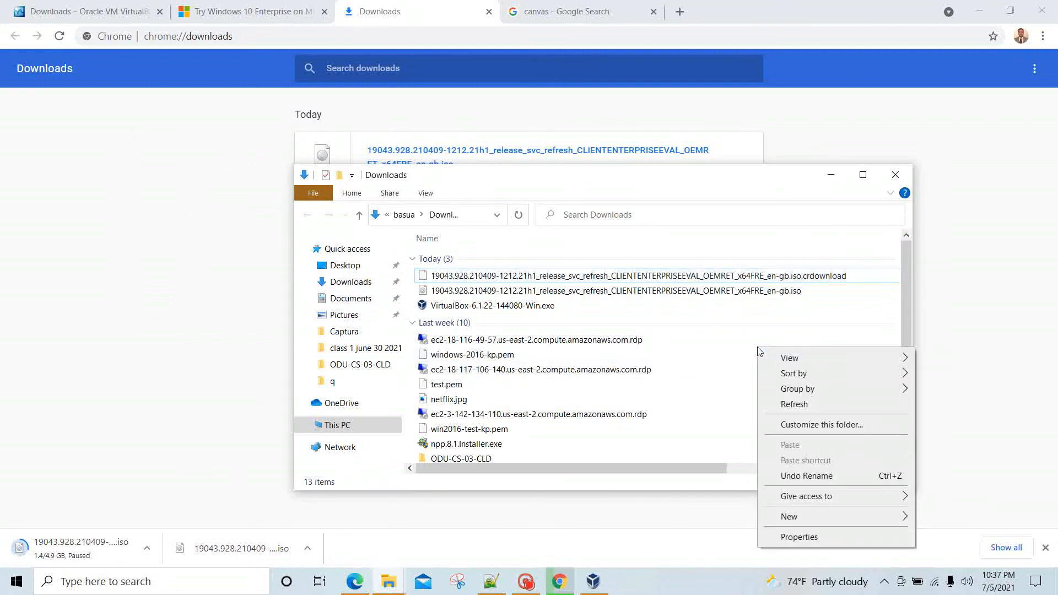
click(798, 411)
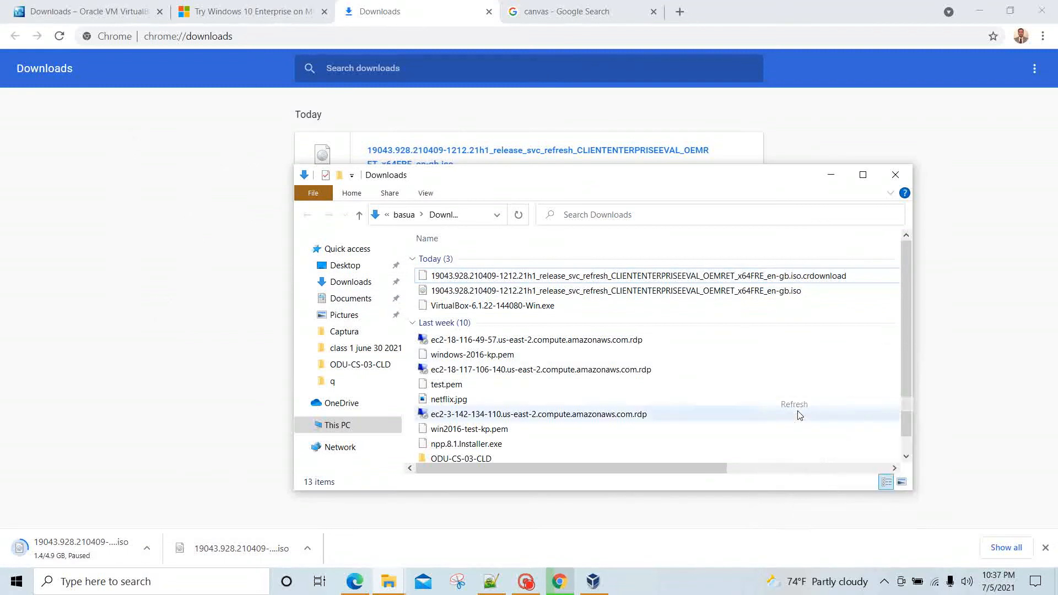
click(779, 305)
click(794, 292)
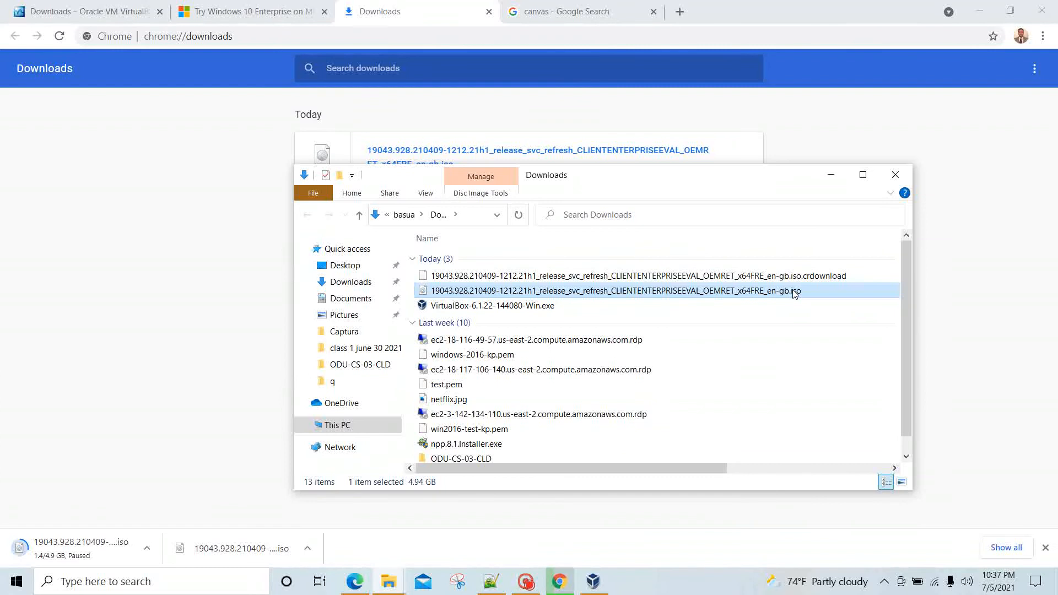
click(596, 578)
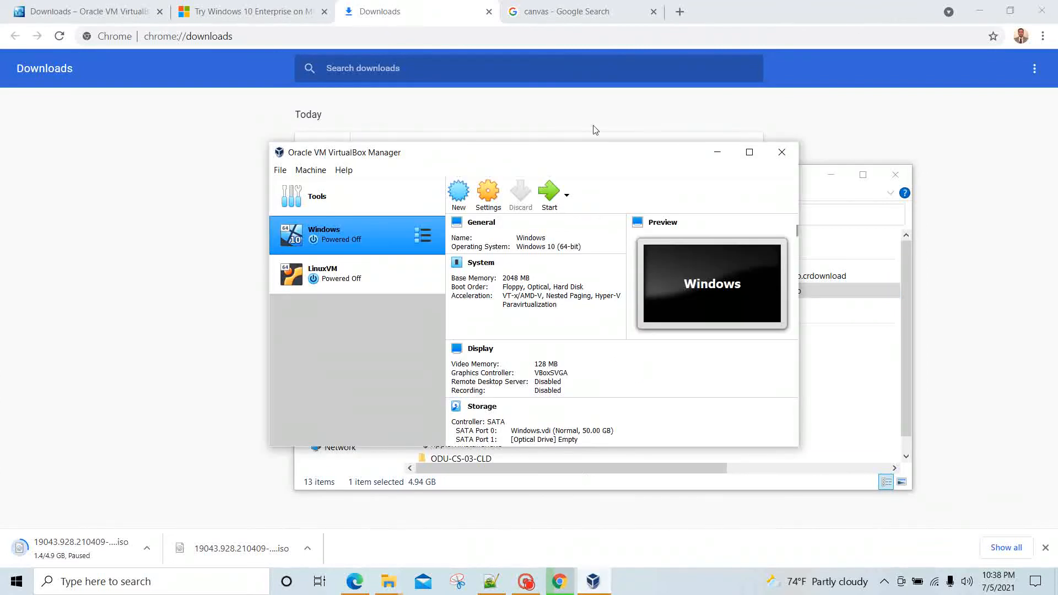
Step: Maximize the Manager, start the Windows VM, then power it off after it finds no bootable medium
click(749, 152)
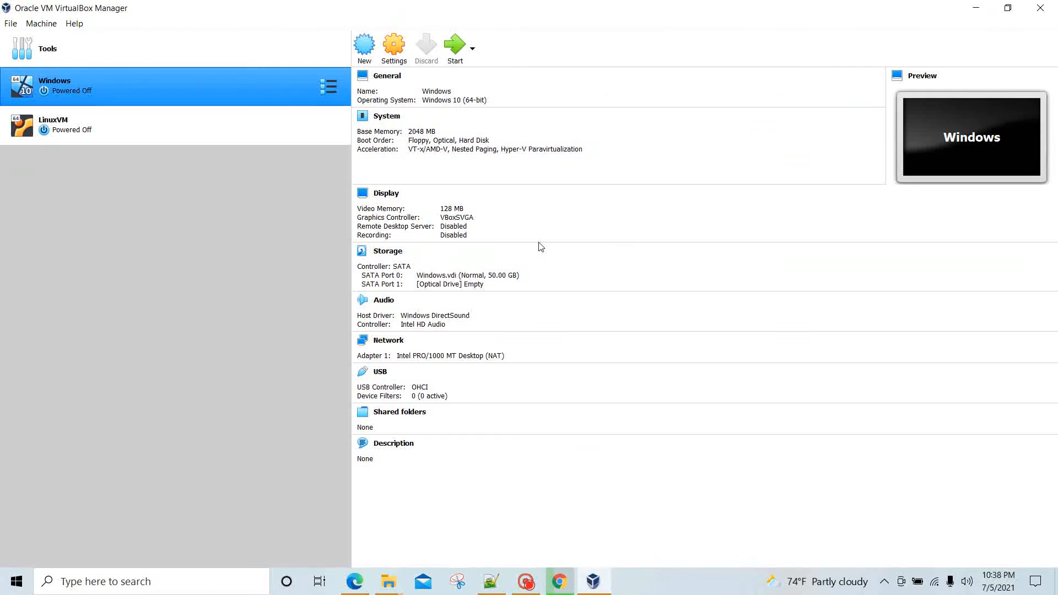
click(458, 54)
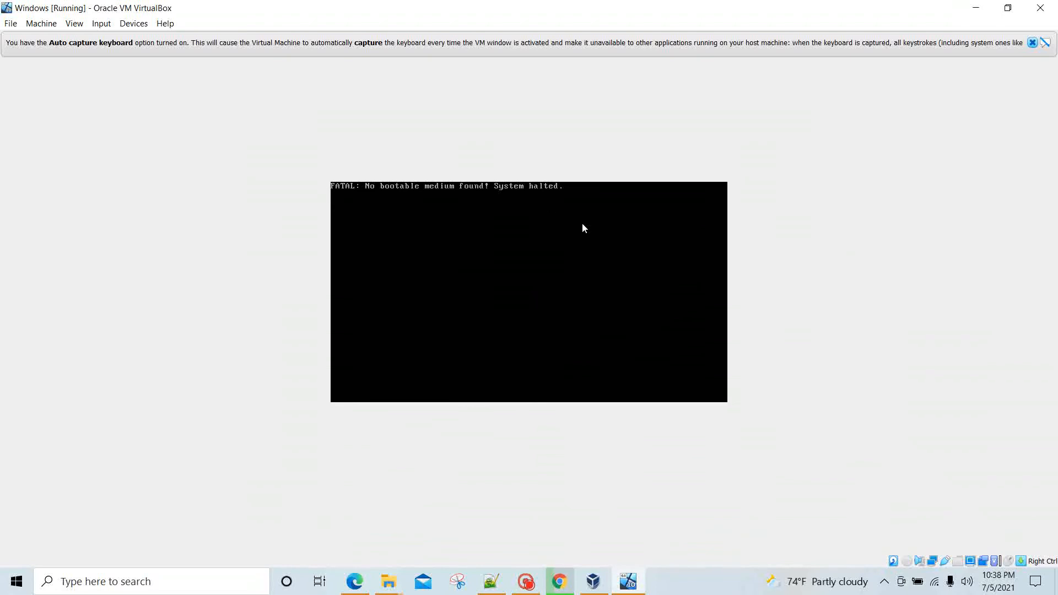
click(1046, 12)
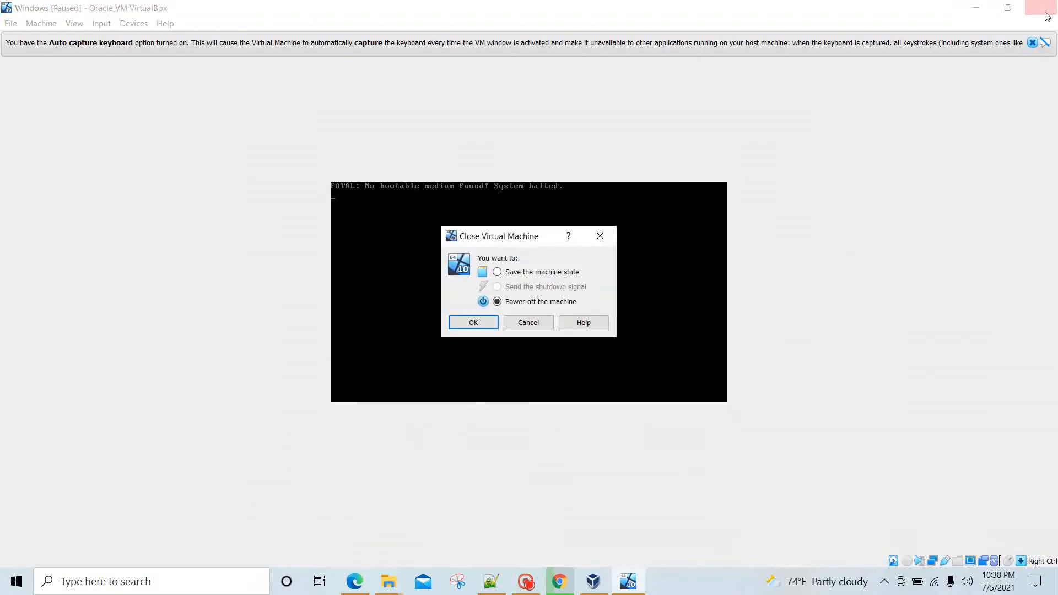
click(477, 323)
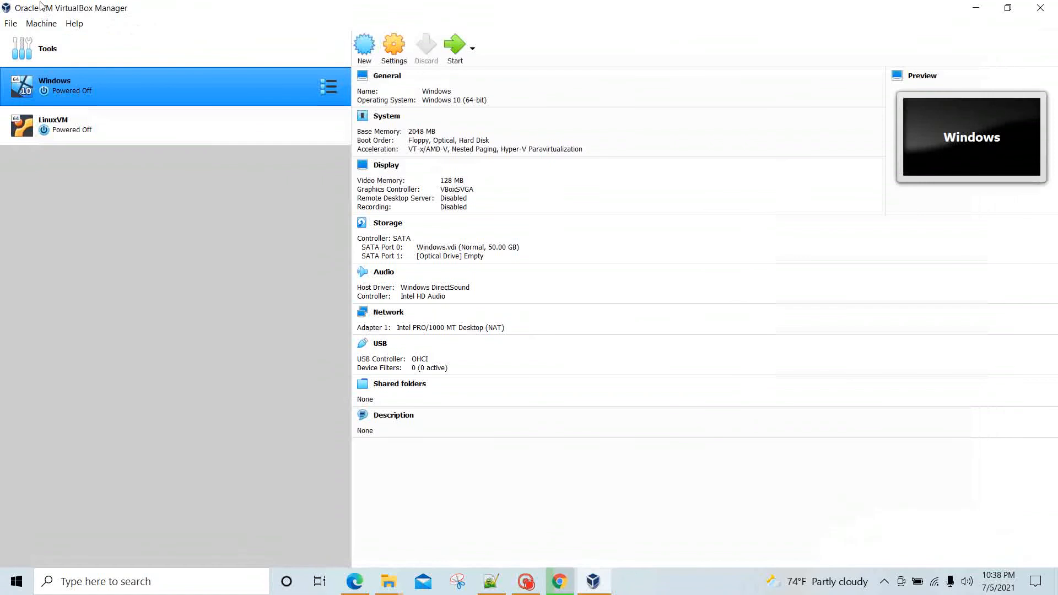
Step: Attach the 4.94 GB Windows 10 Enterprise ISO from Downloads to the empty SATA Port 1 optical drive and save
click(395, 49)
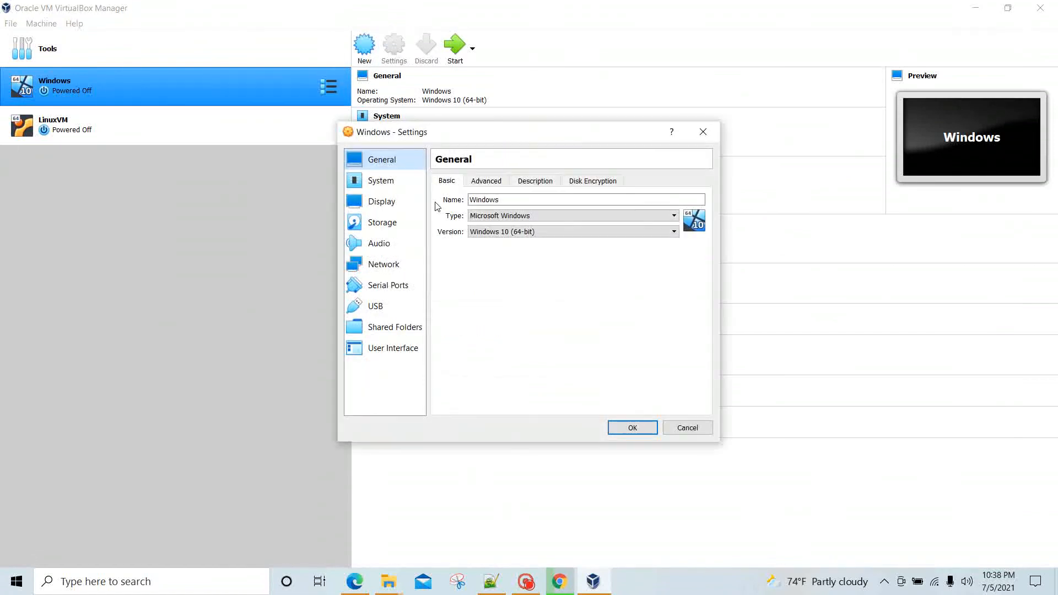
click(396, 222)
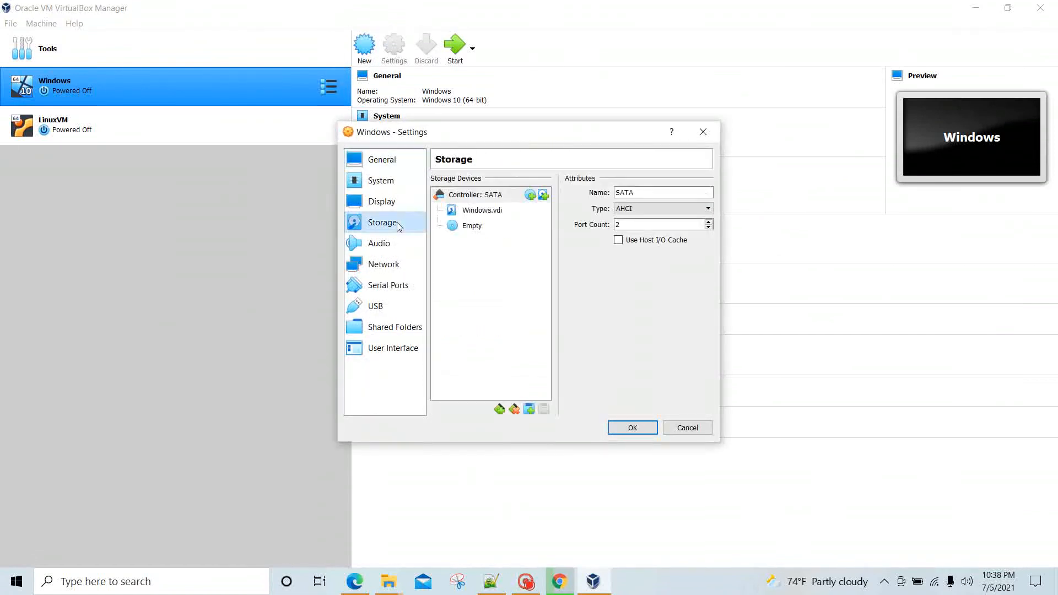
click(493, 229)
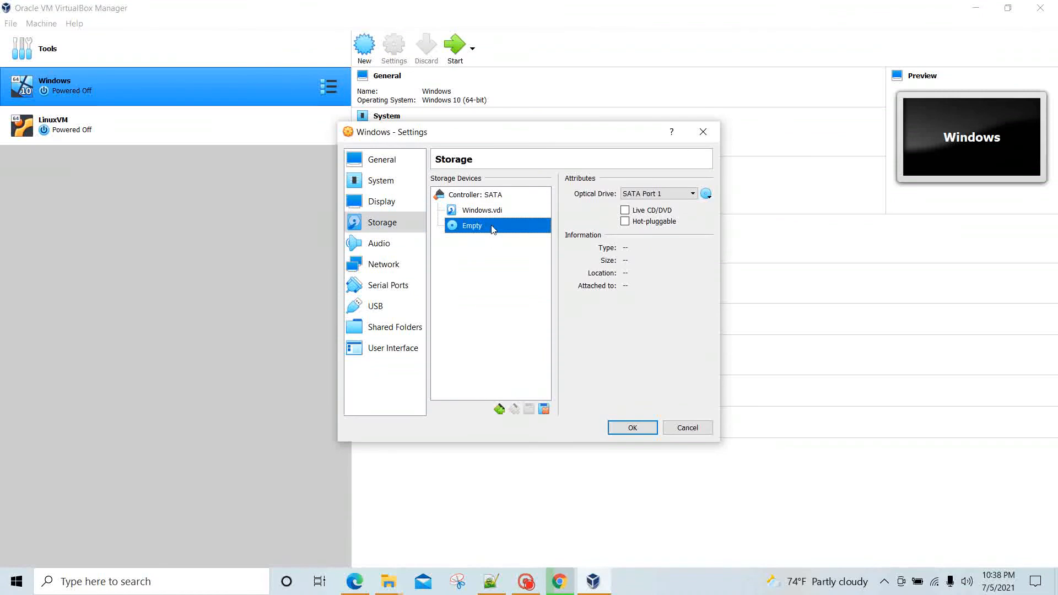
click(707, 195)
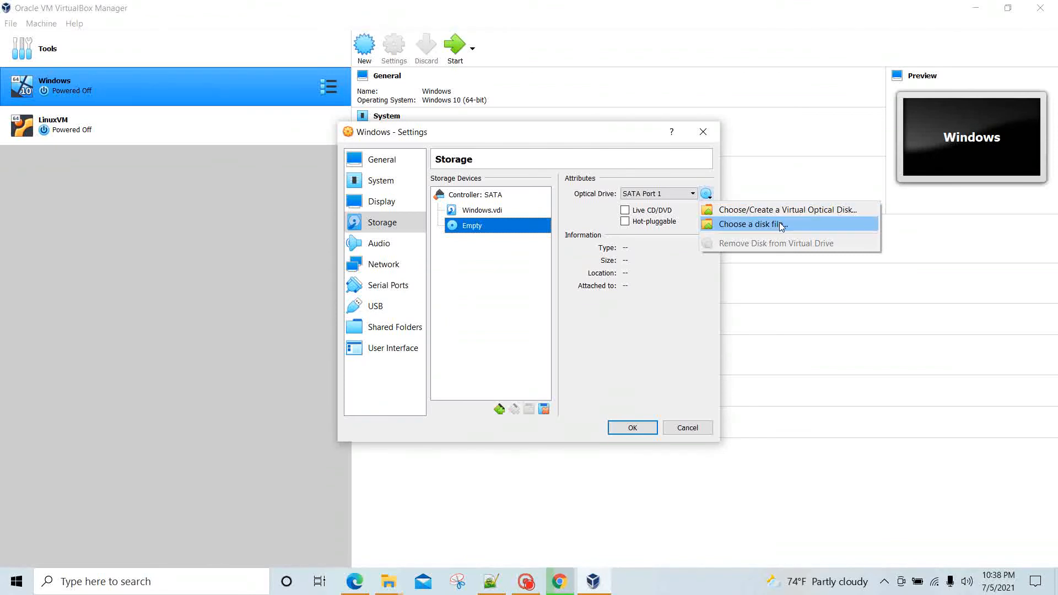
click(802, 210)
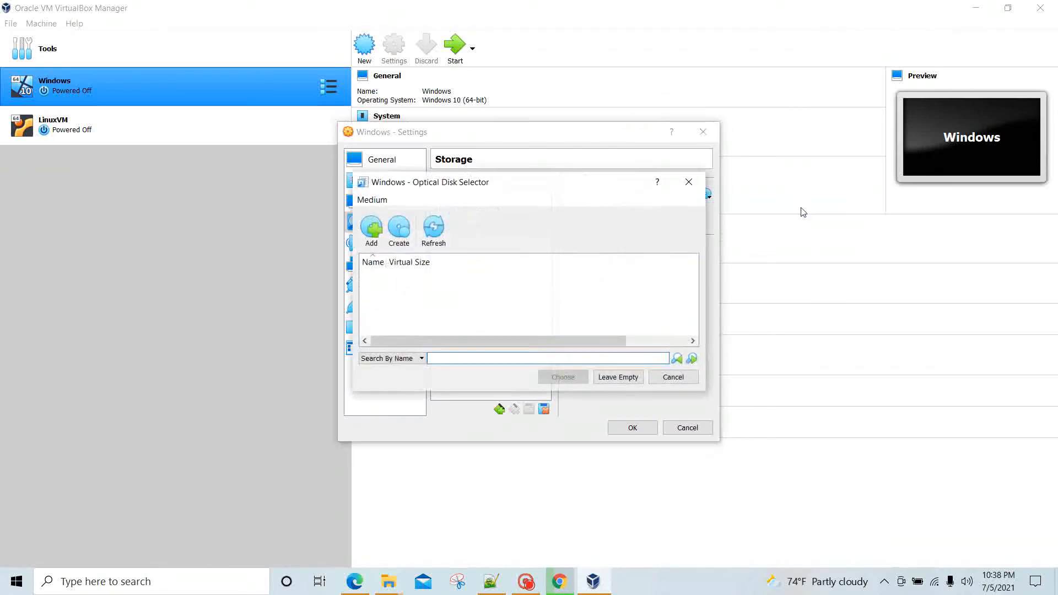
click(371, 229)
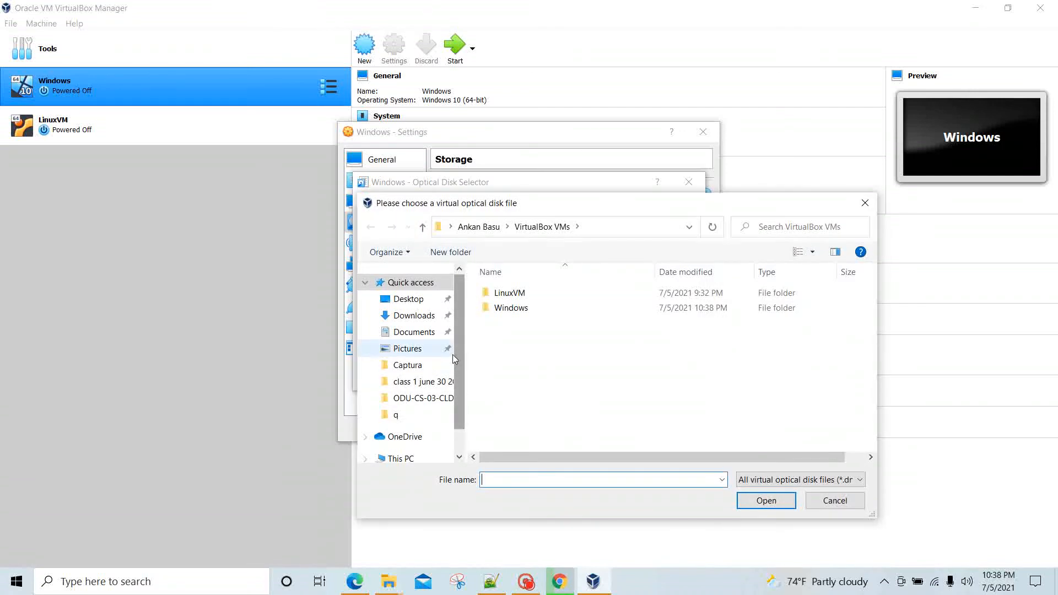
drag(461, 356, 450, 400)
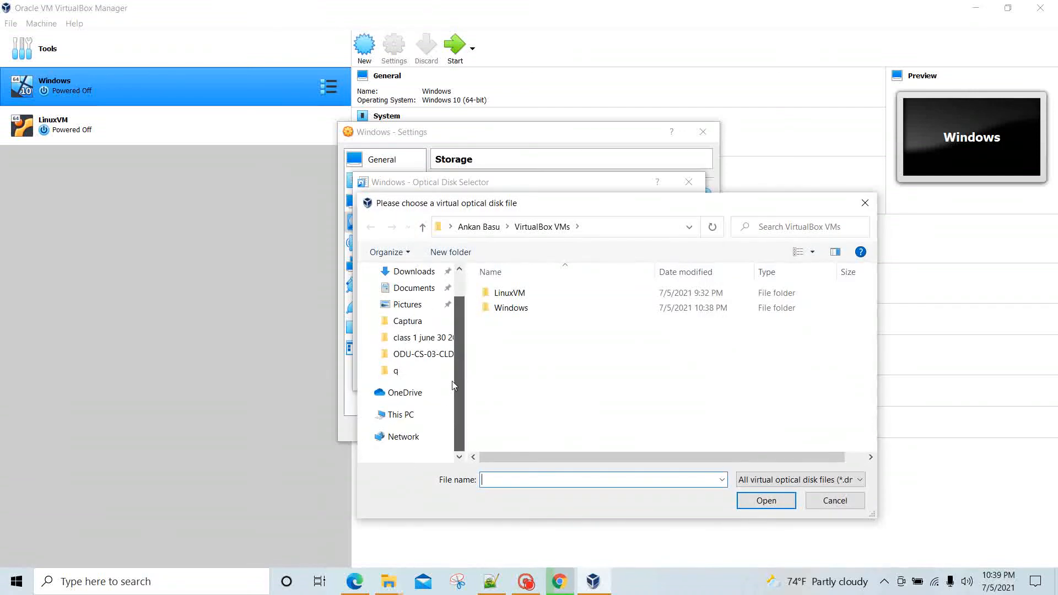
click(413, 271)
click(622, 309)
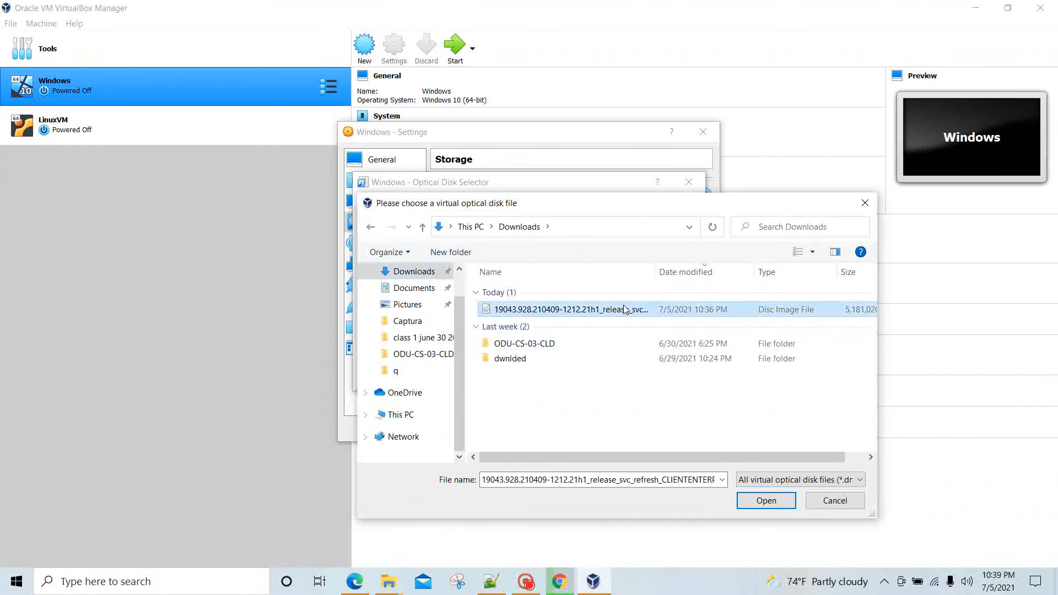
click(766, 500)
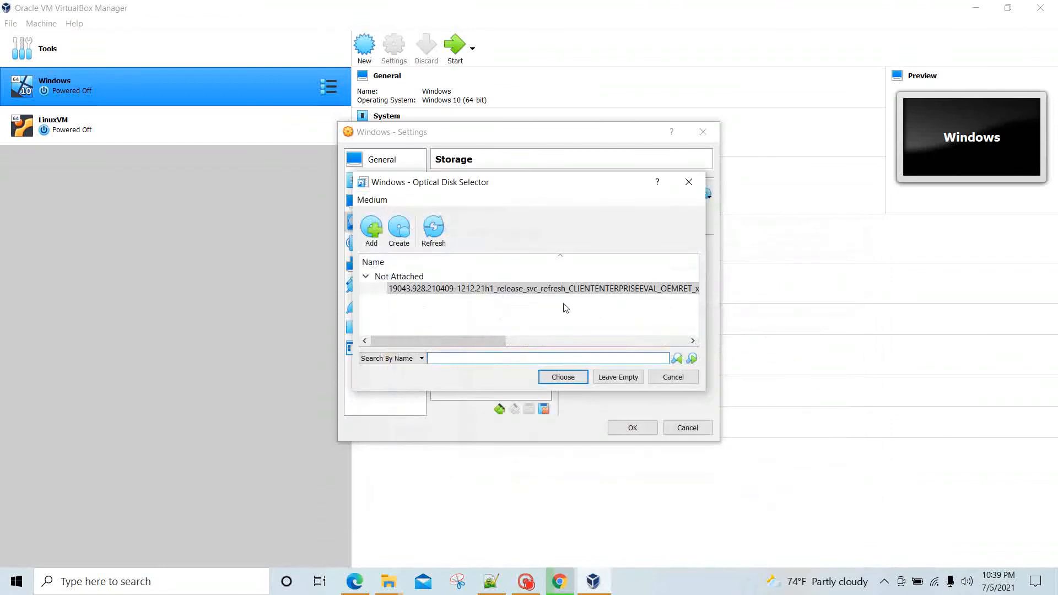
click(568, 377)
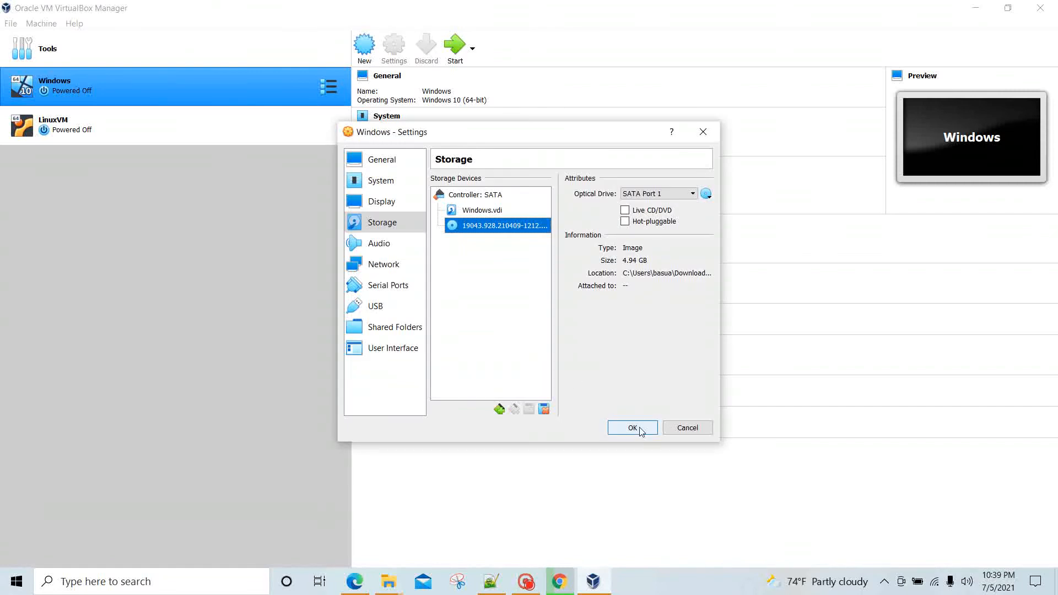
click(633, 428)
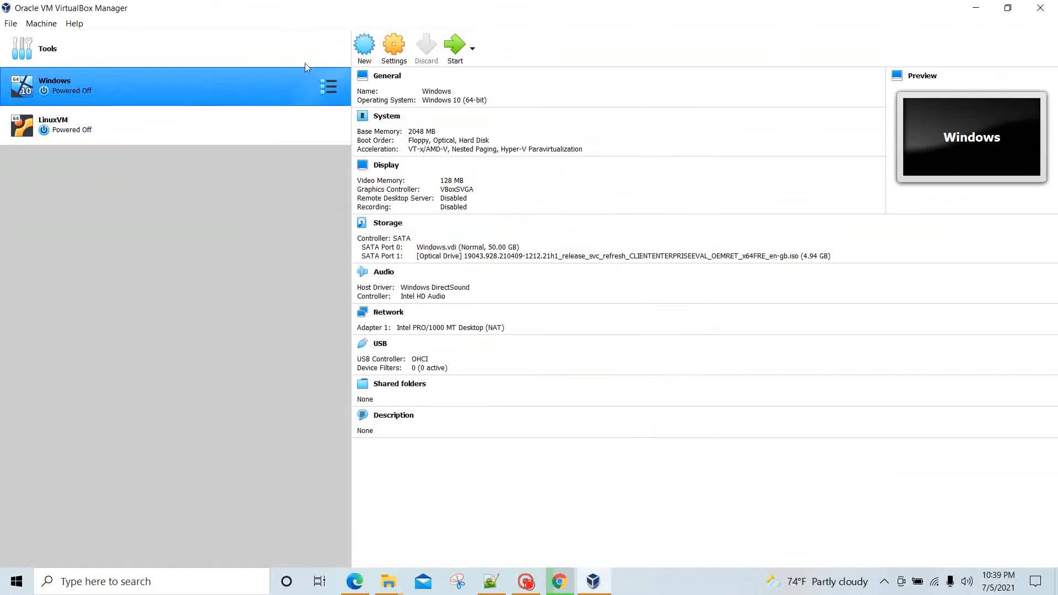
Step: Start the Windows VM so it boots from the ISO into Windows Setup
click(455, 47)
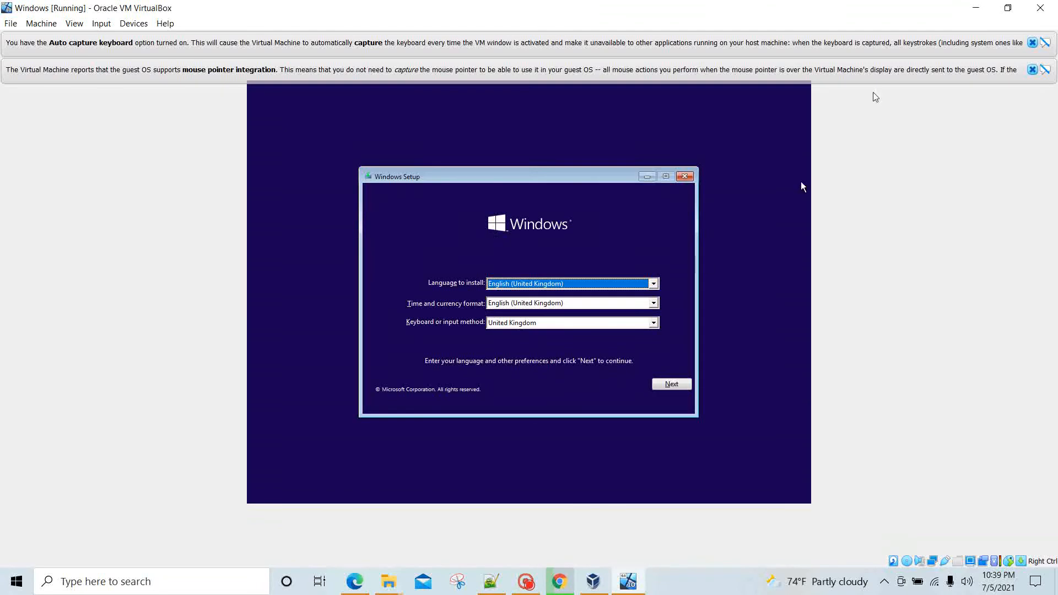
Step: Dismiss the VirtualBox notices and set the time and currency format to English (United States)
click(1032, 70)
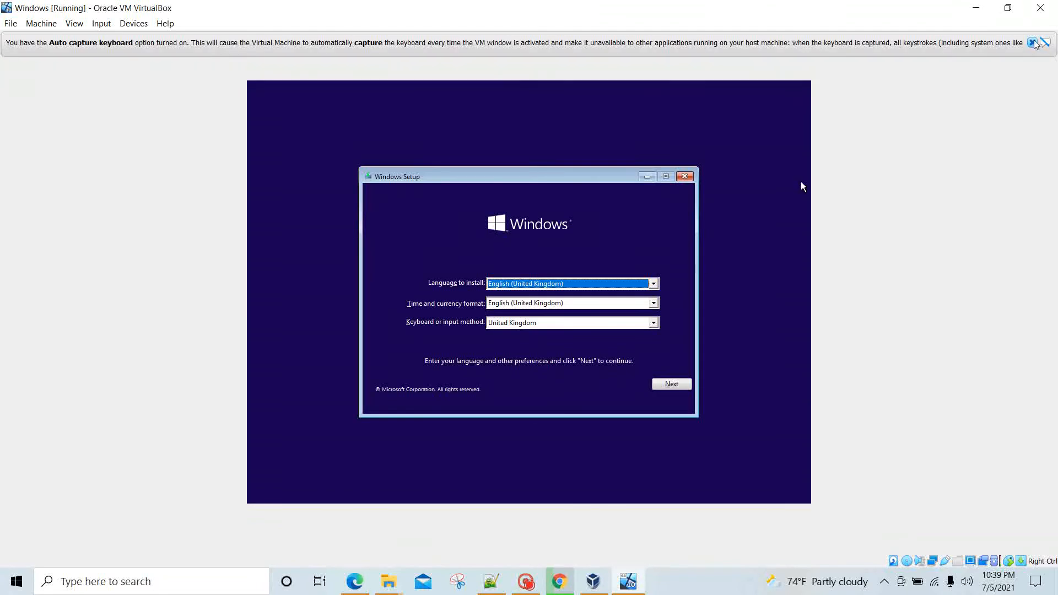
click(1032, 43)
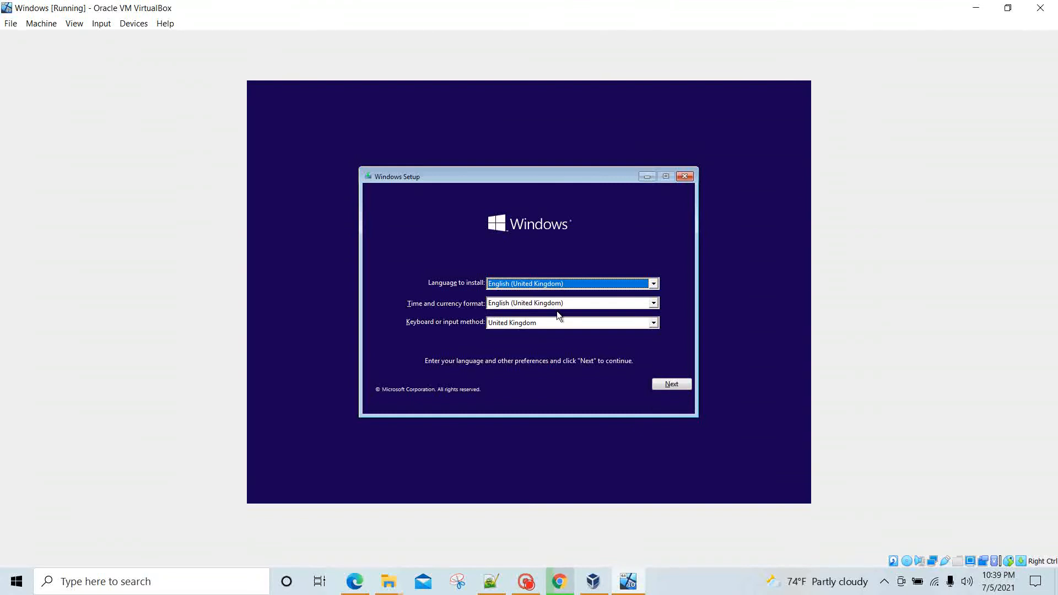
click(587, 285)
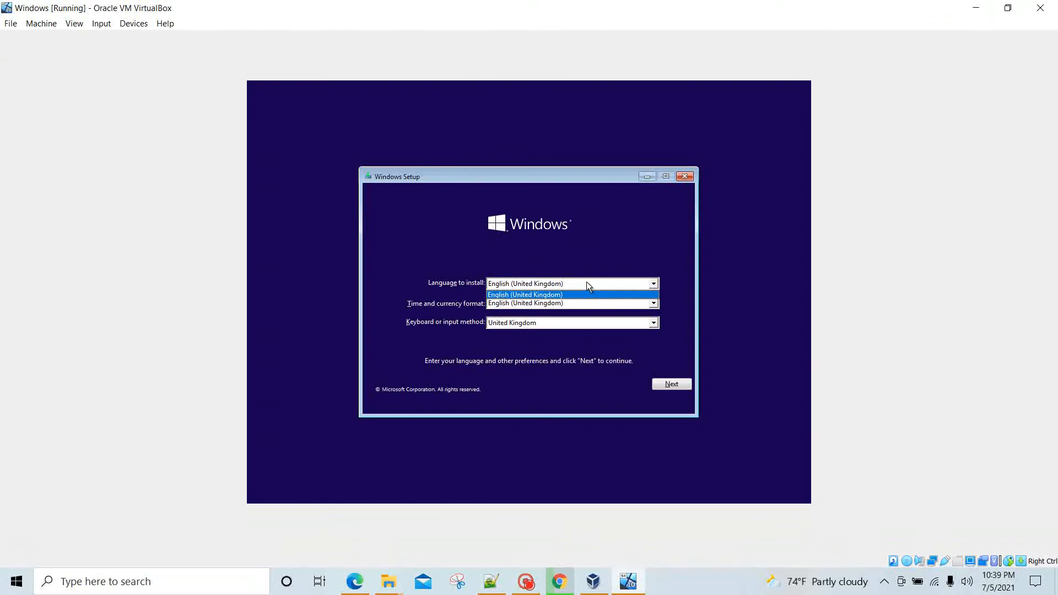
click(587, 282)
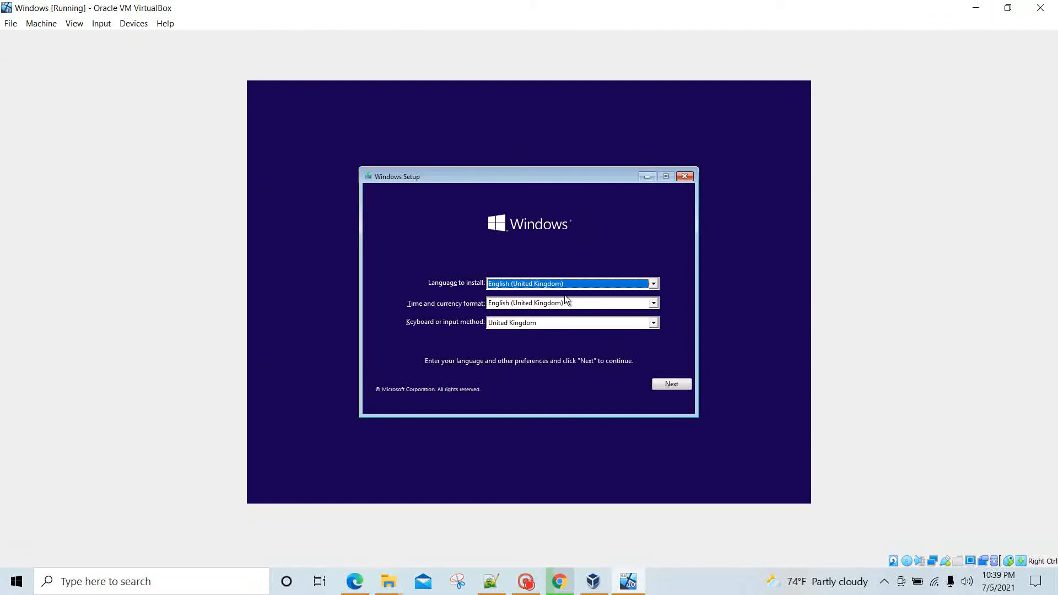
click(590, 303)
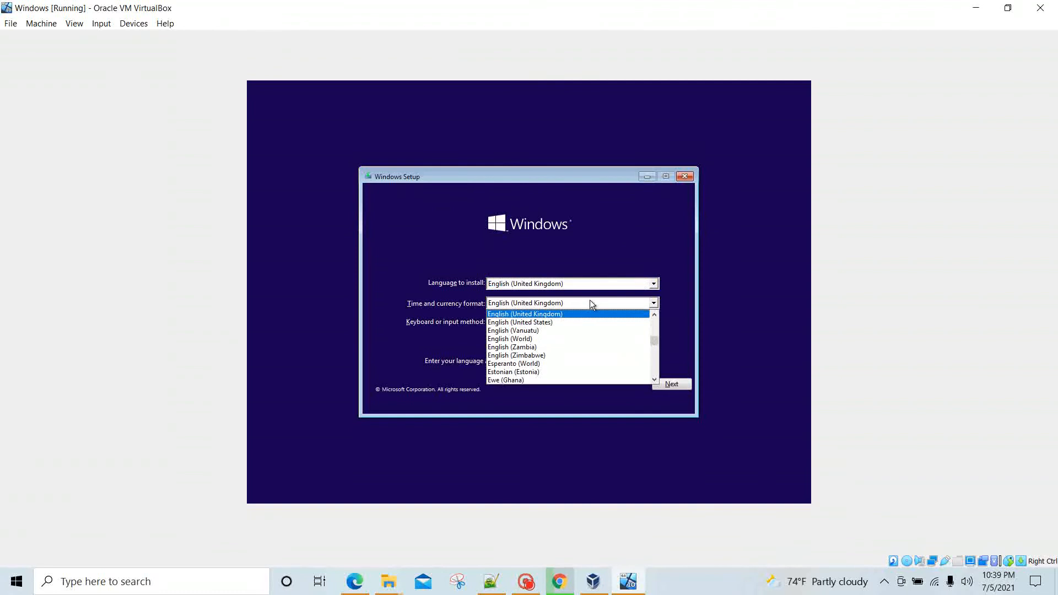
click(557, 322)
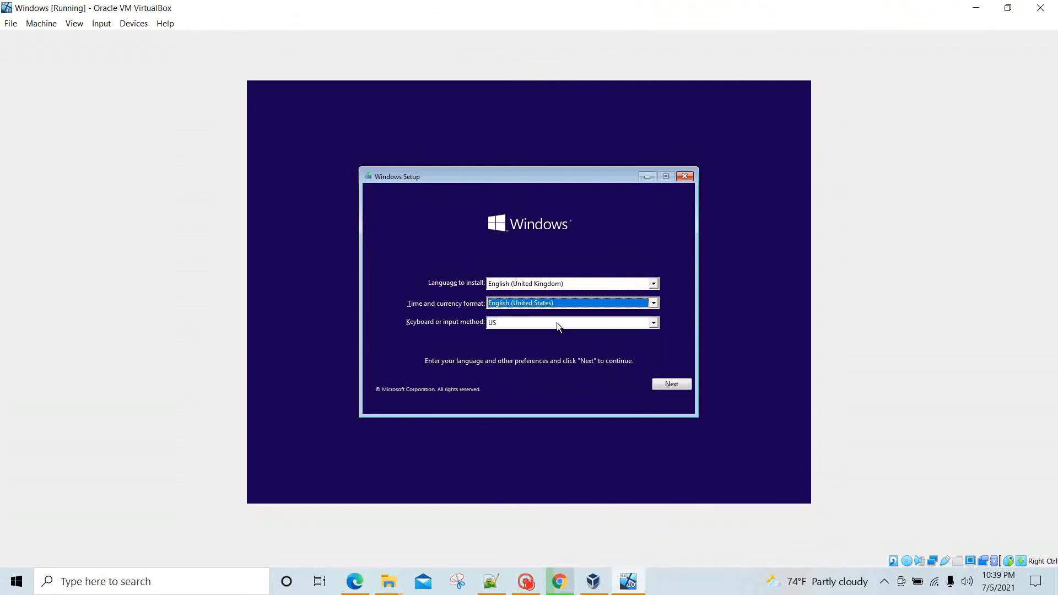
Step: Keep English (United Kingdom) as the install language and continue to the Install now screen
click(654, 284)
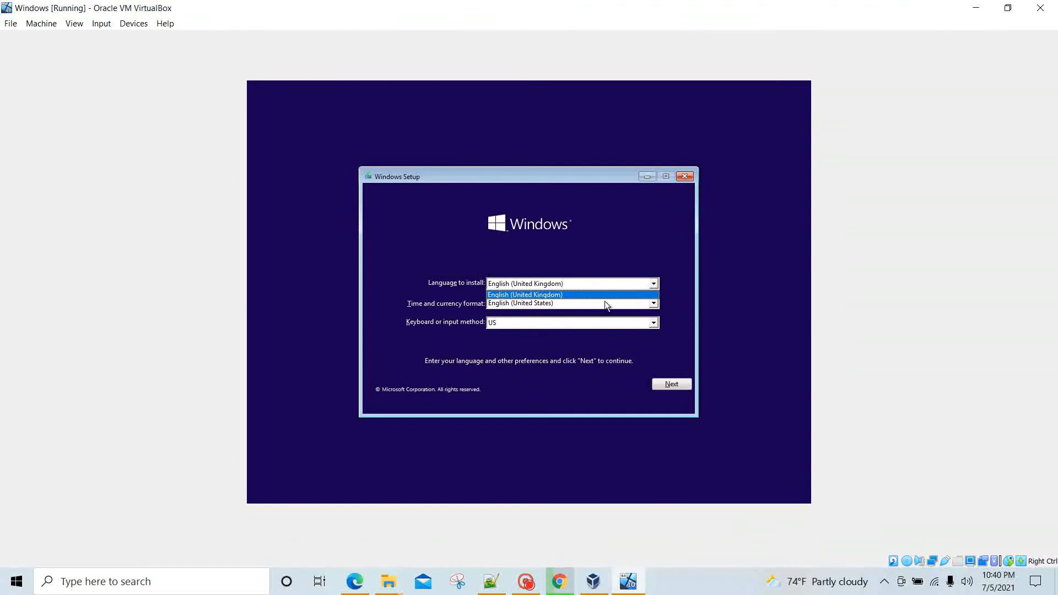
click(550, 302)
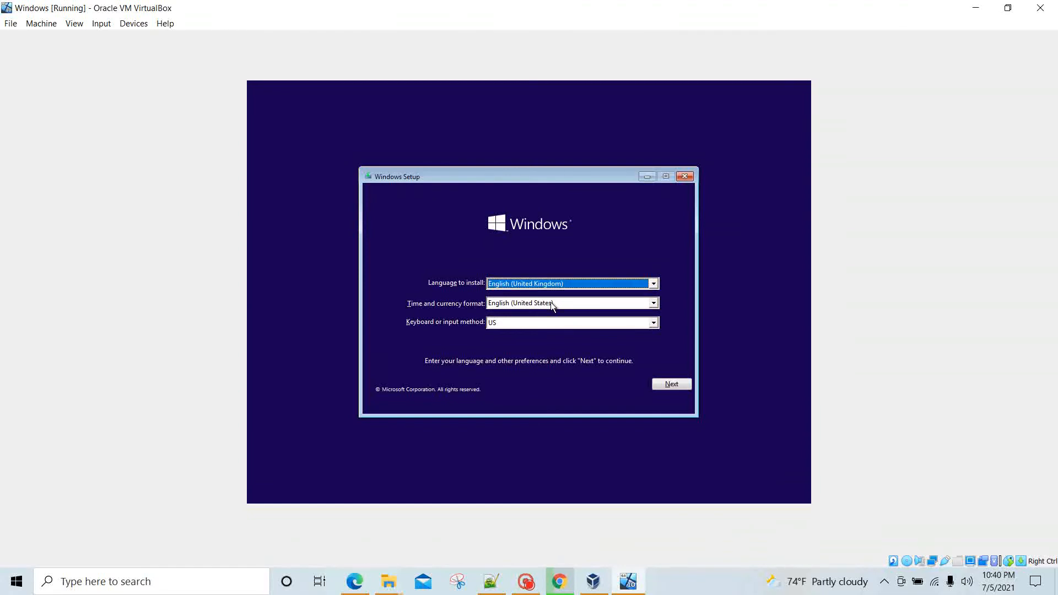
click(653, 284)
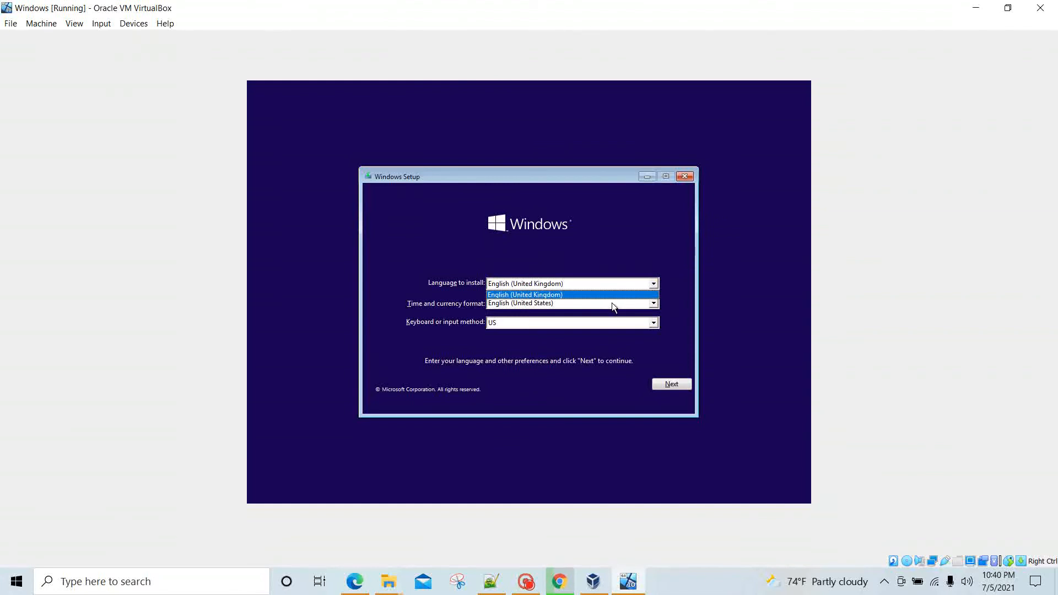
click(611, 303)
click(658, 284)
click(640, 304)
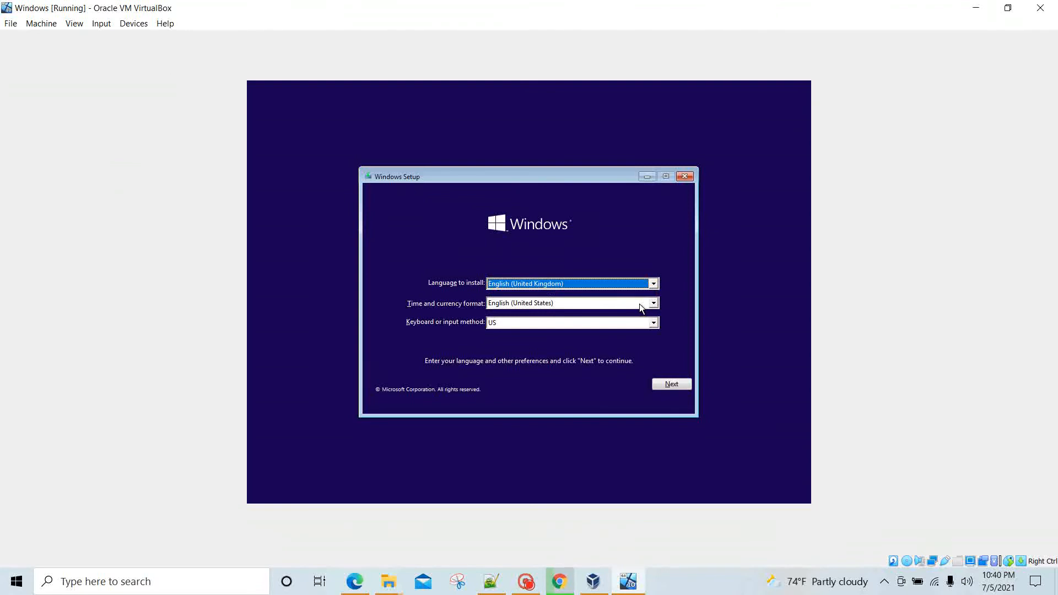
click(628, 281)
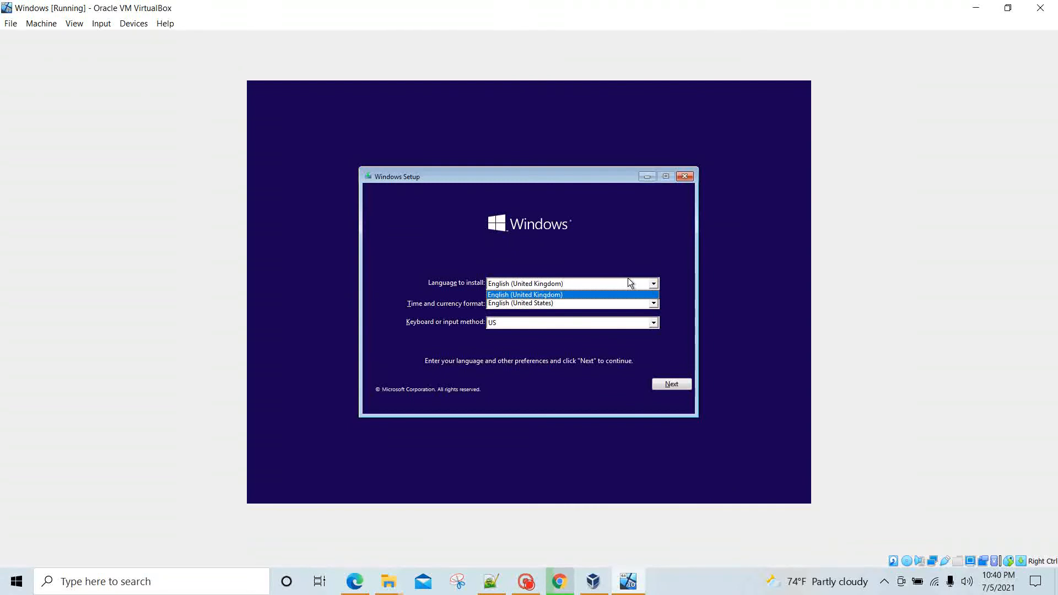
click(541, 303)
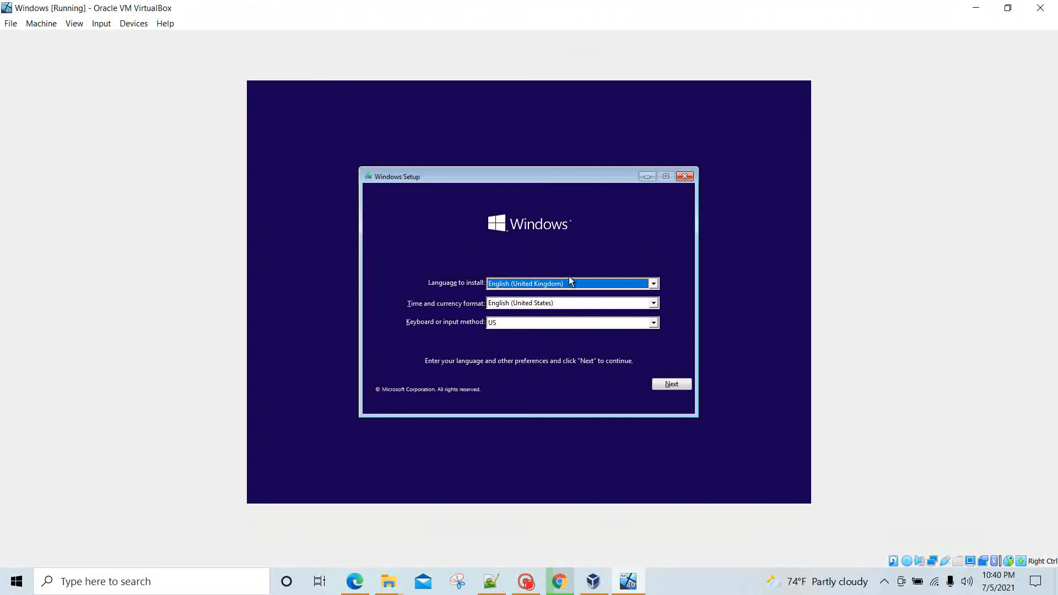
click(564, 285)
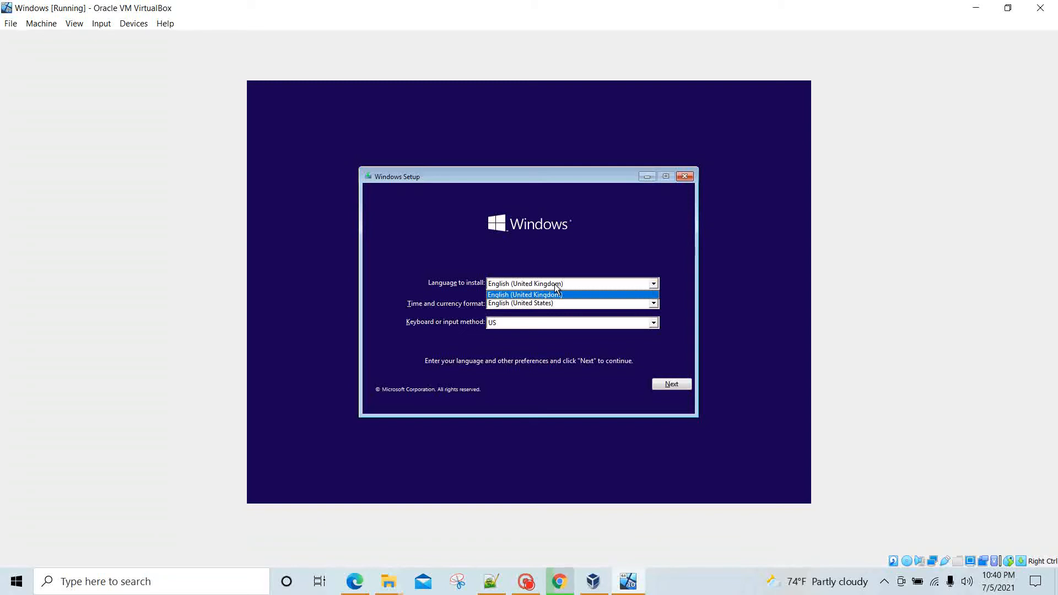
click(554, 283)
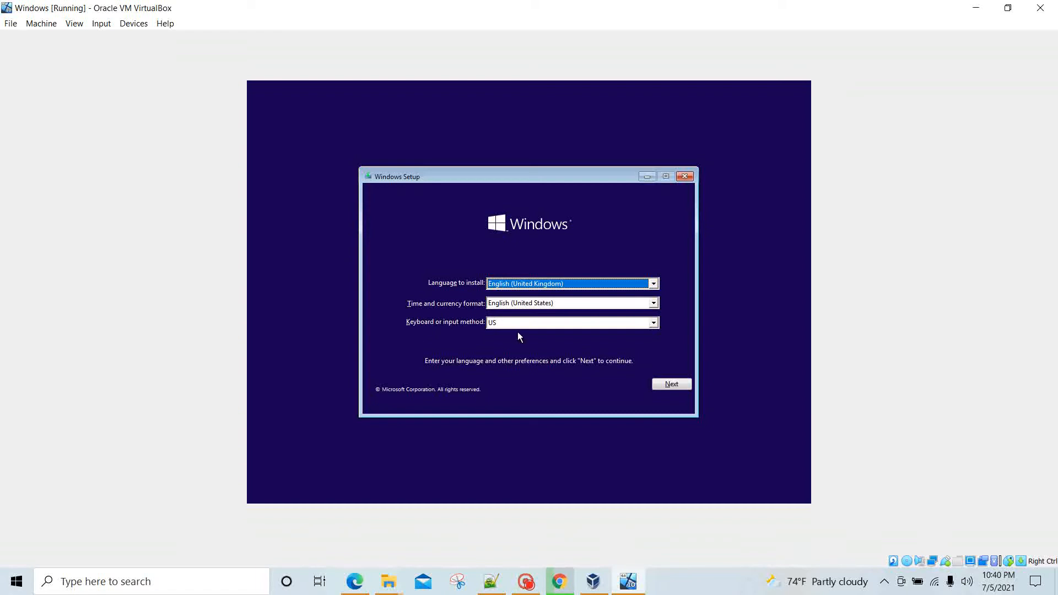
click(685, 385)
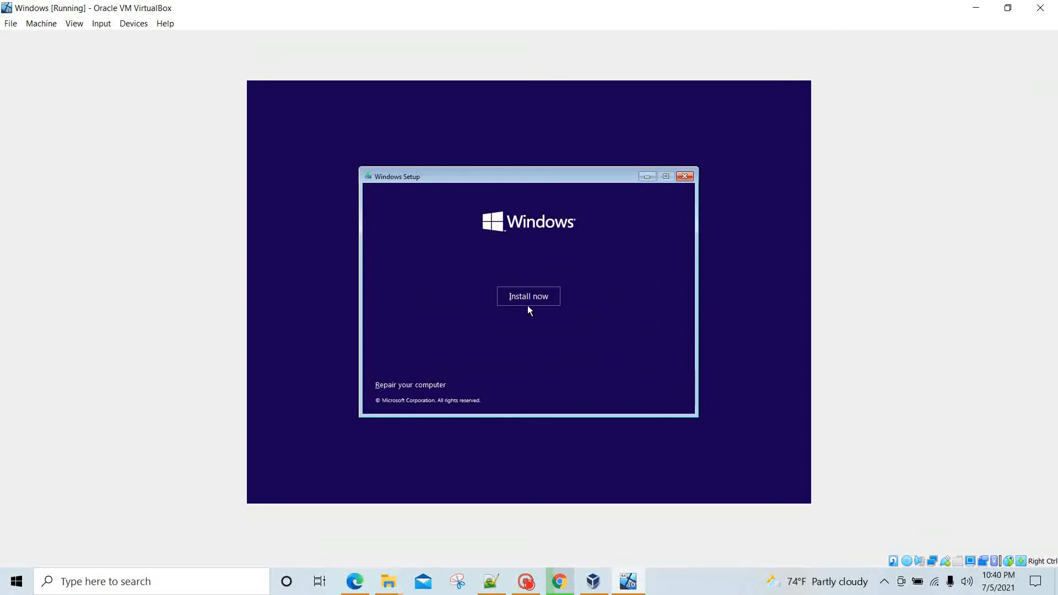
Step: Accept the licence and start a custom Windows-only install on the 50.0 GB unallocated Drive 0
click(541, 303)
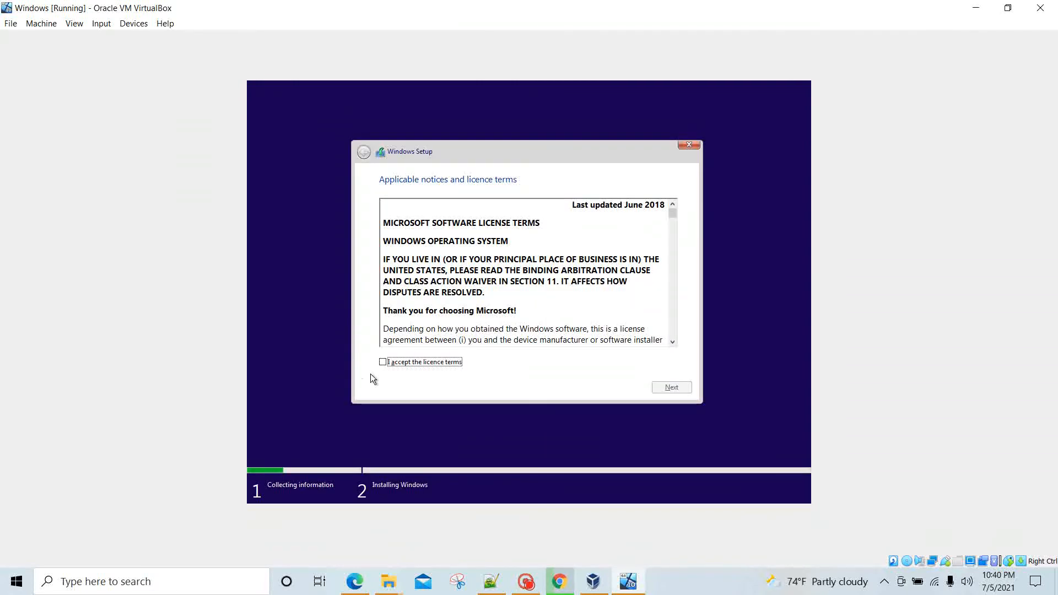
click(383, 362)
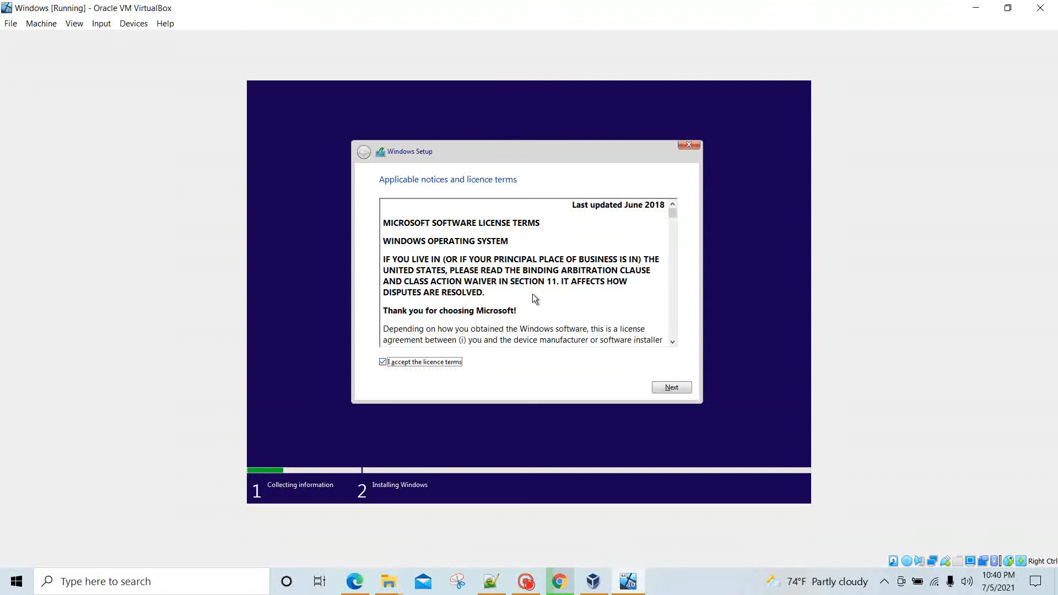
click(679, 388)
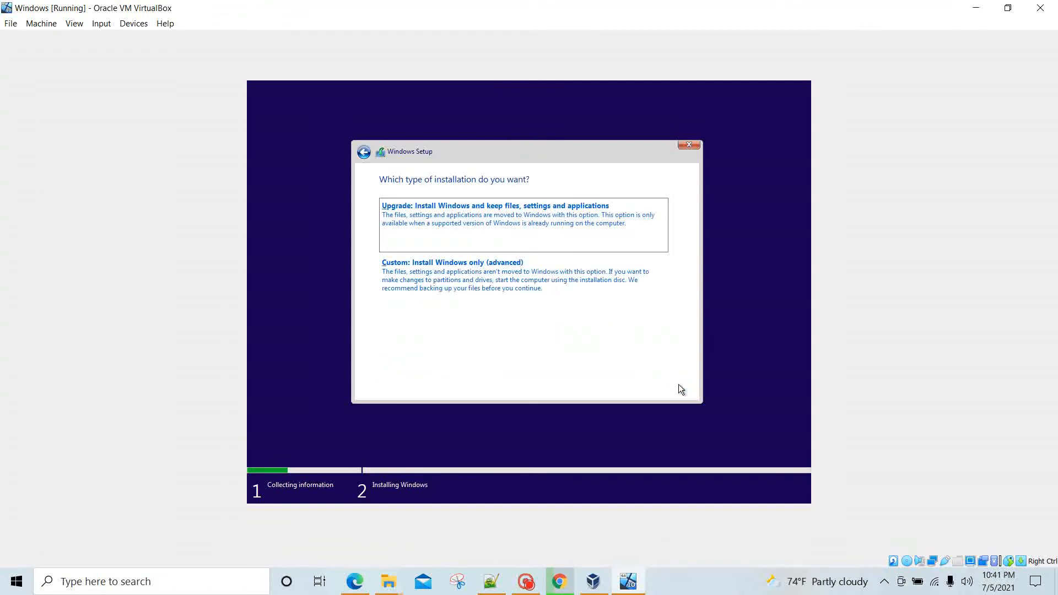
click(450, 280)
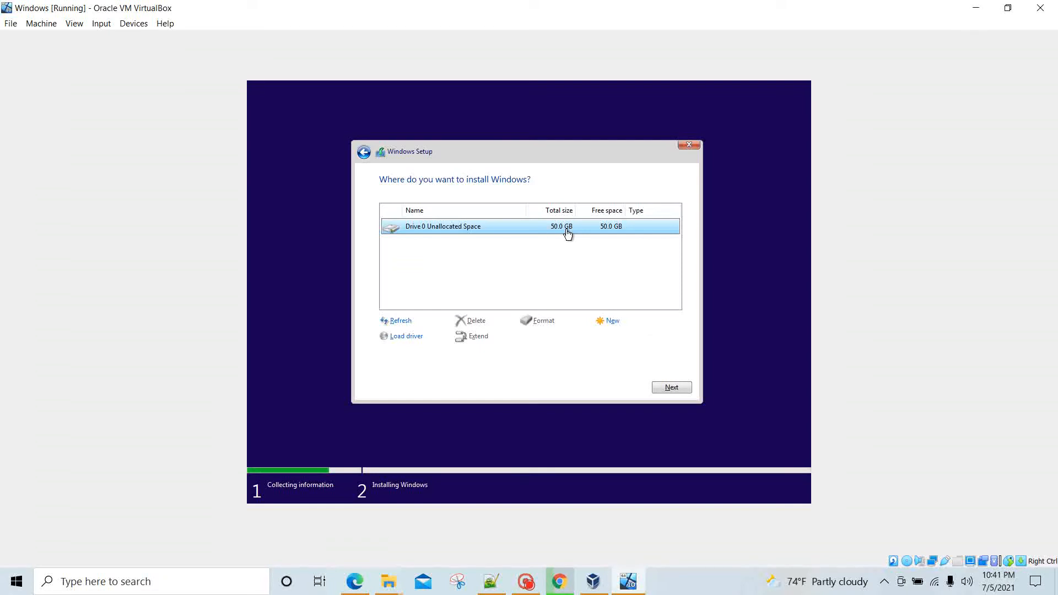
click(689, 388)
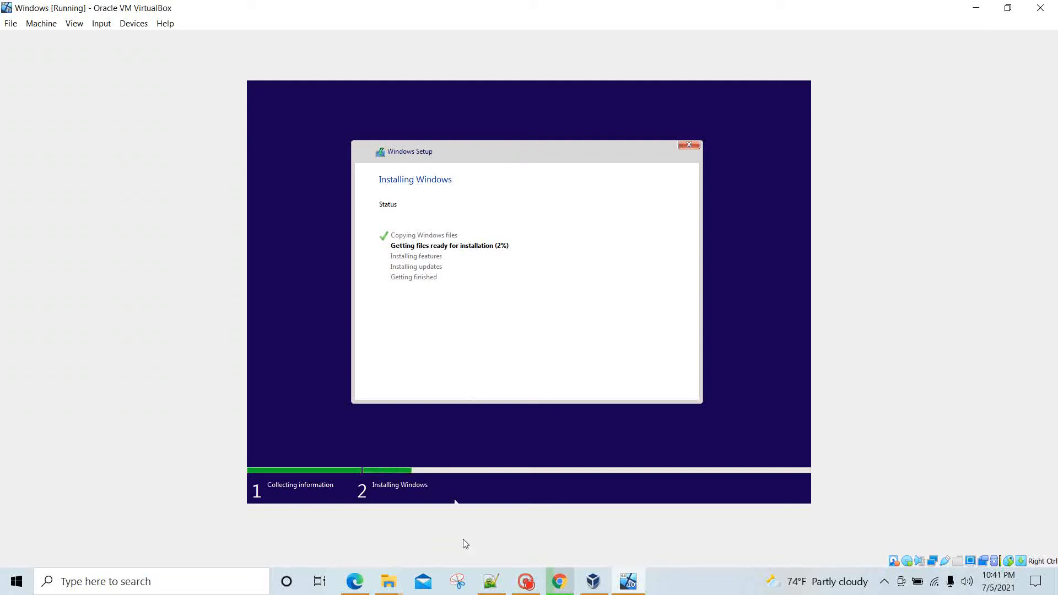
Step: Wait for Windows to finish installing and restart until the region screen shows United States
mouse_move(534, 587)
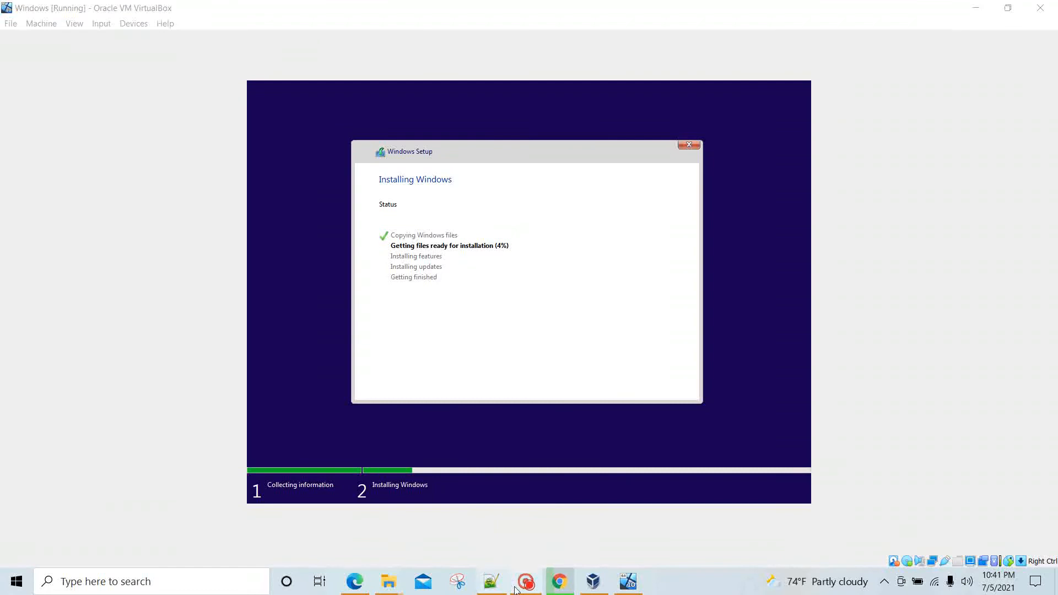
click(516, 587)
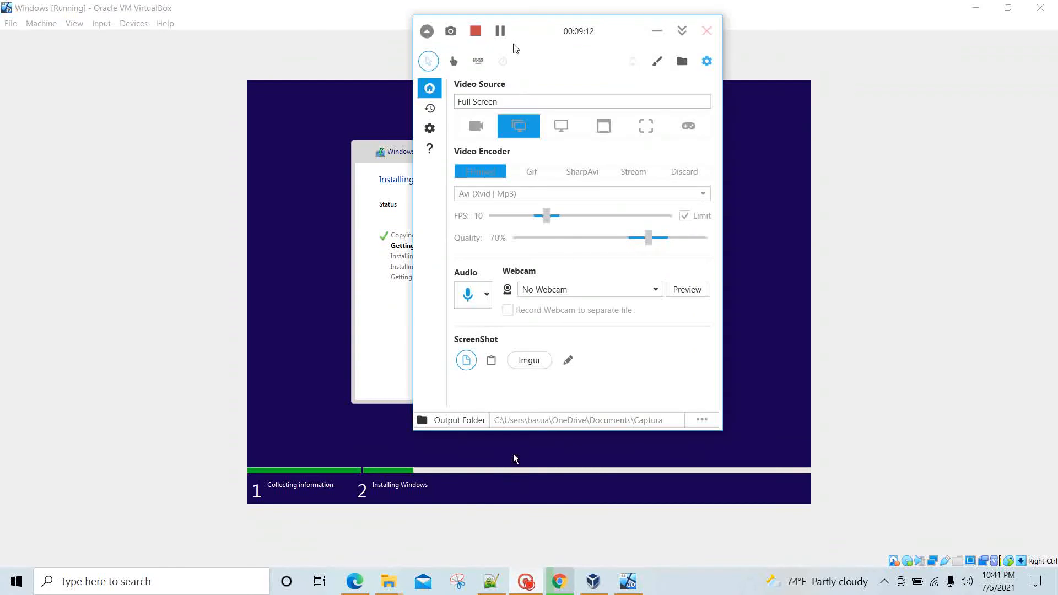
click(501, 31)
click(503, 33)
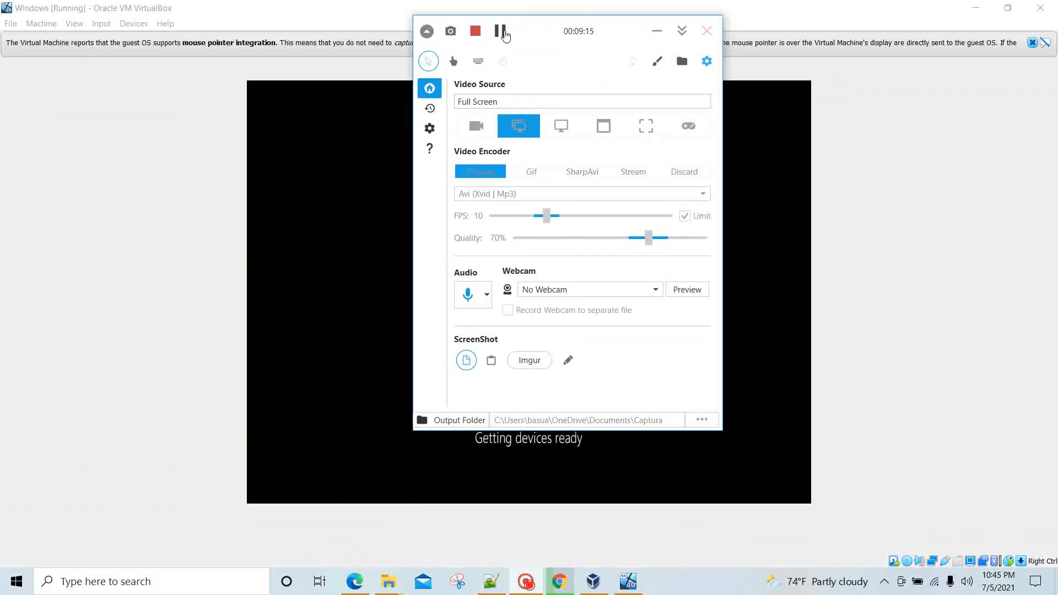
drag(612, 31, 915, 47)
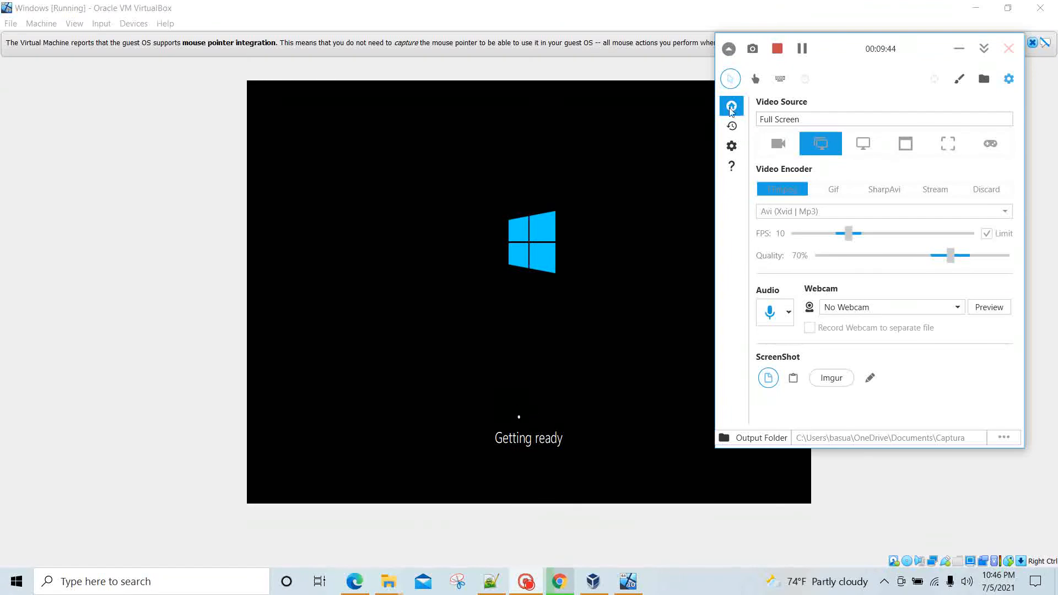
click(805, 51)
click(805, 52)
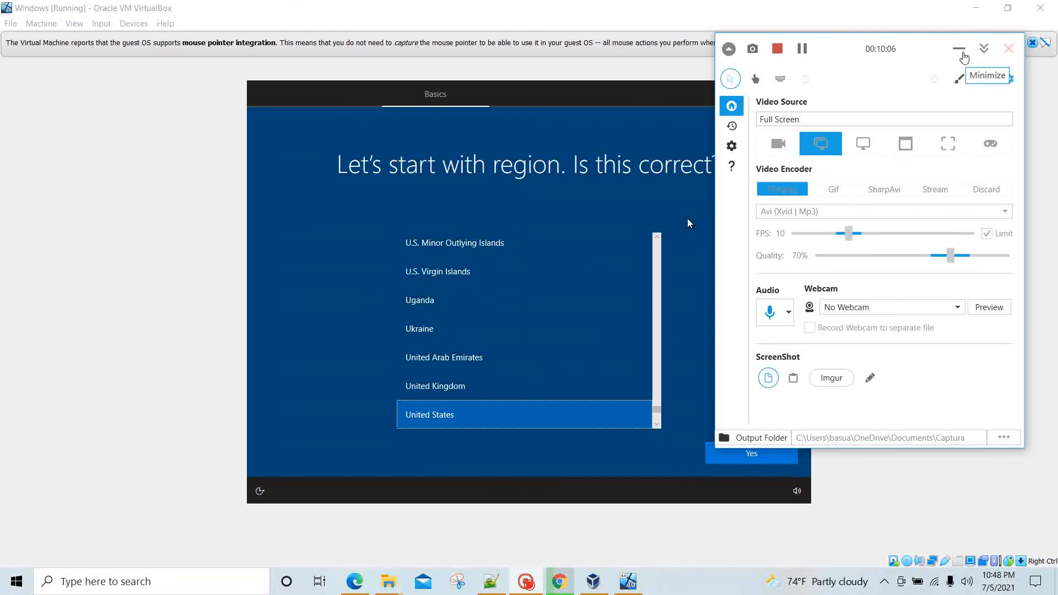
Step: Confirm United States as the region and choose US as the keyboard layout
click(961, 51)
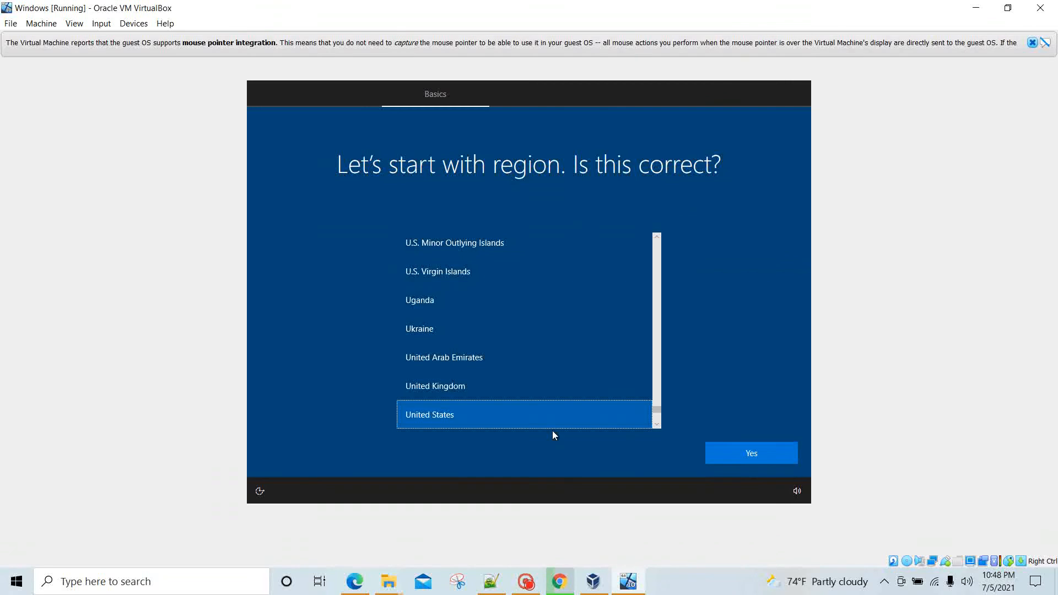
click(742, 453)
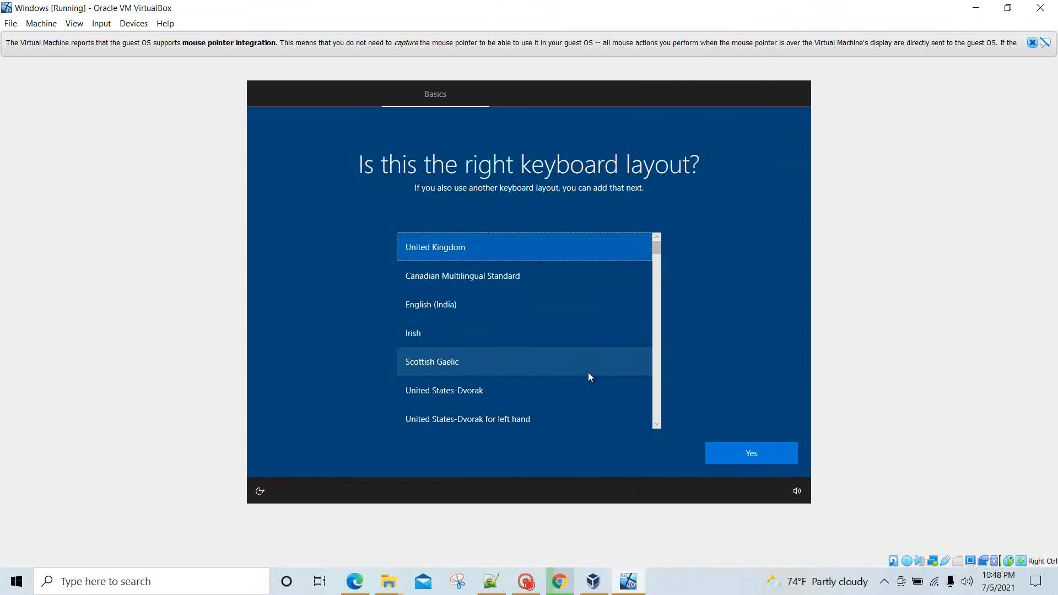
click(659, 427)
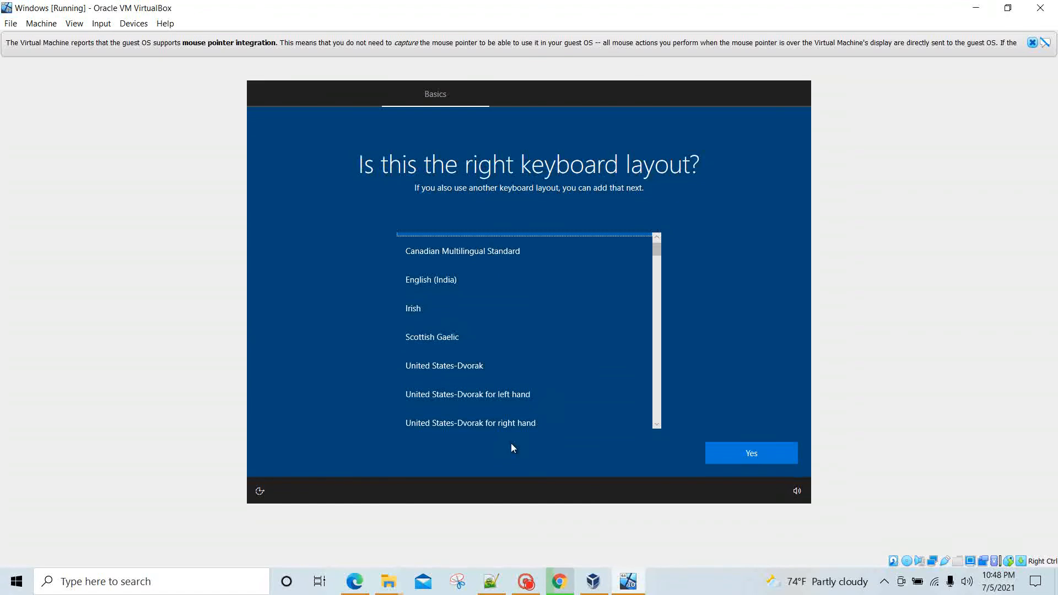
click(533, 422)
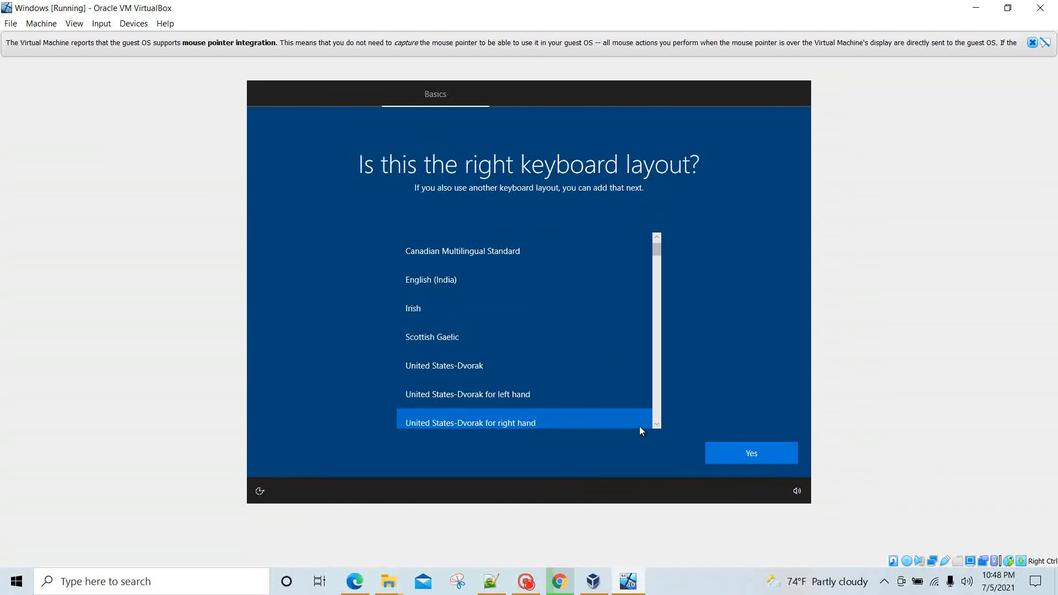
scroll(657, 427, down, 4)
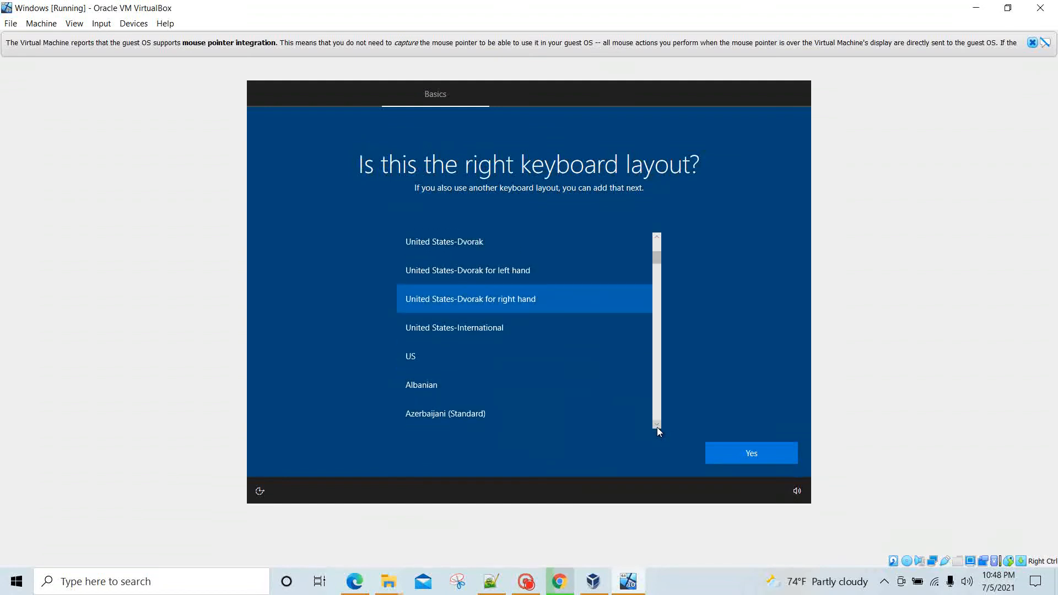
click(417, 371)
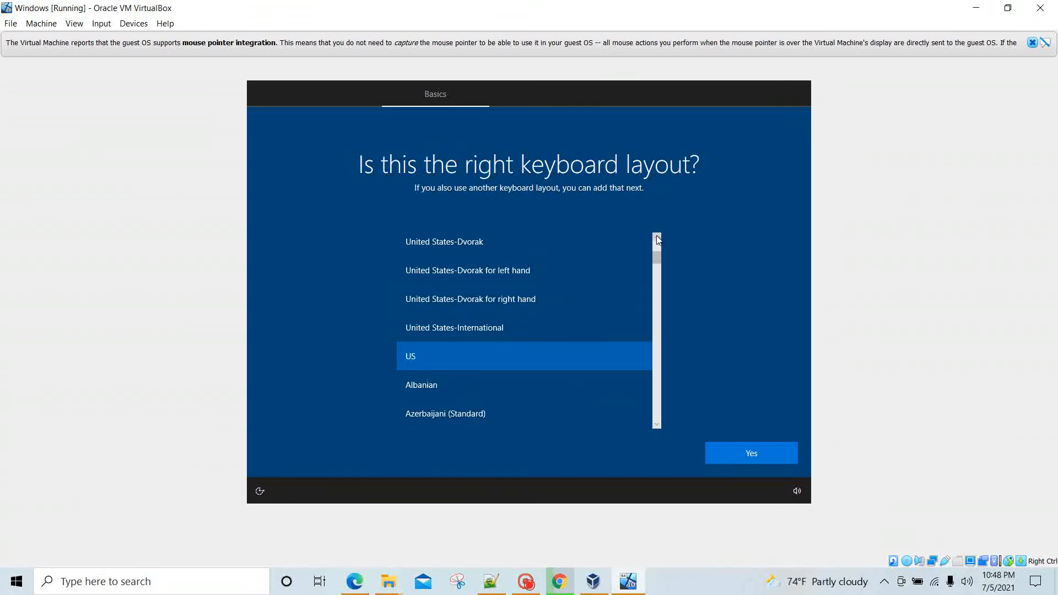
scroll(657, 236, up, 5)
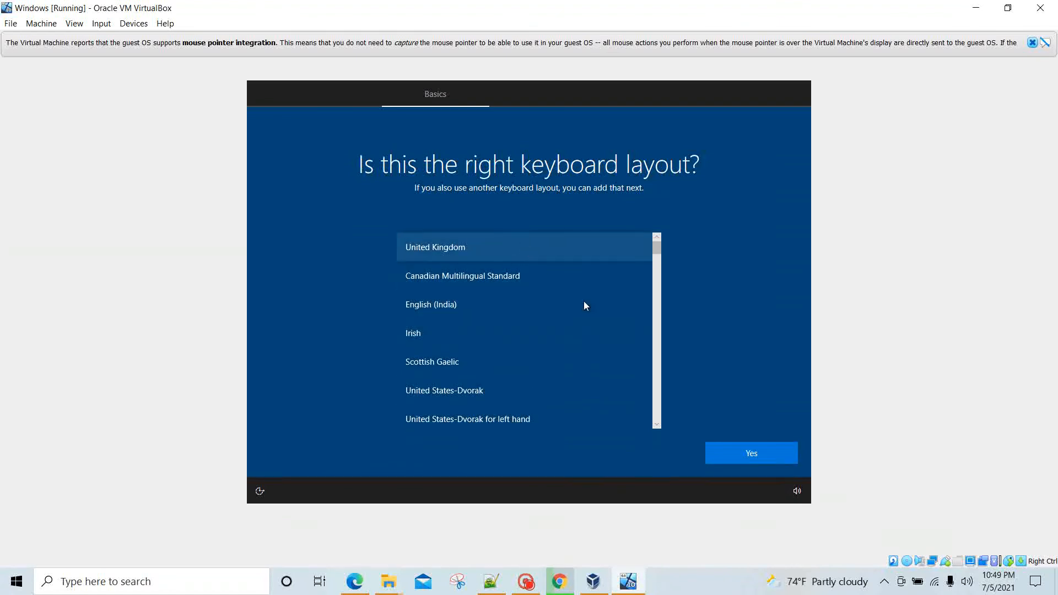
scroll(658, 427, down, 4)
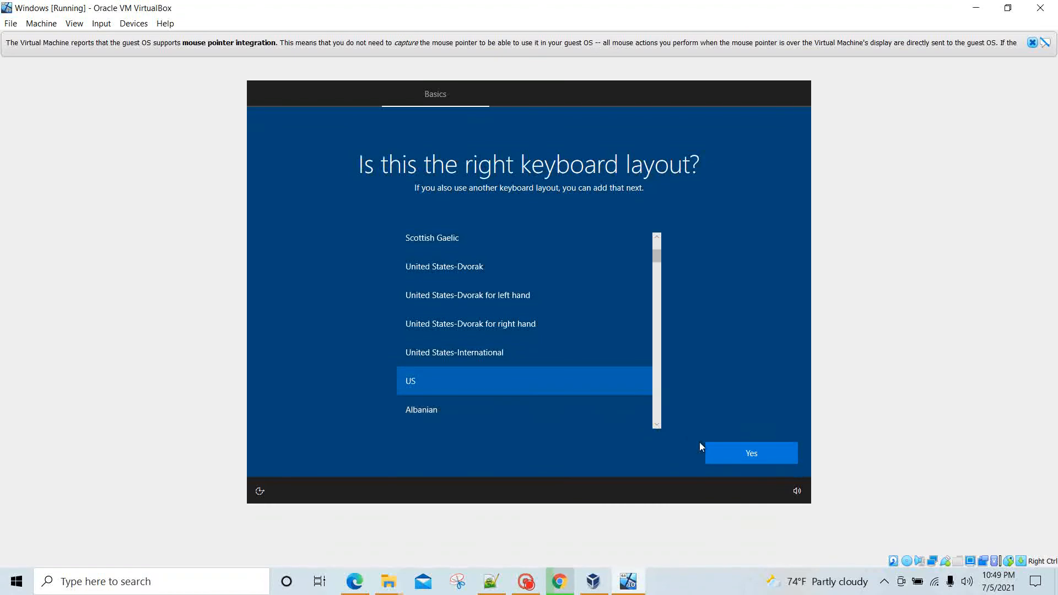
click(749, 455)
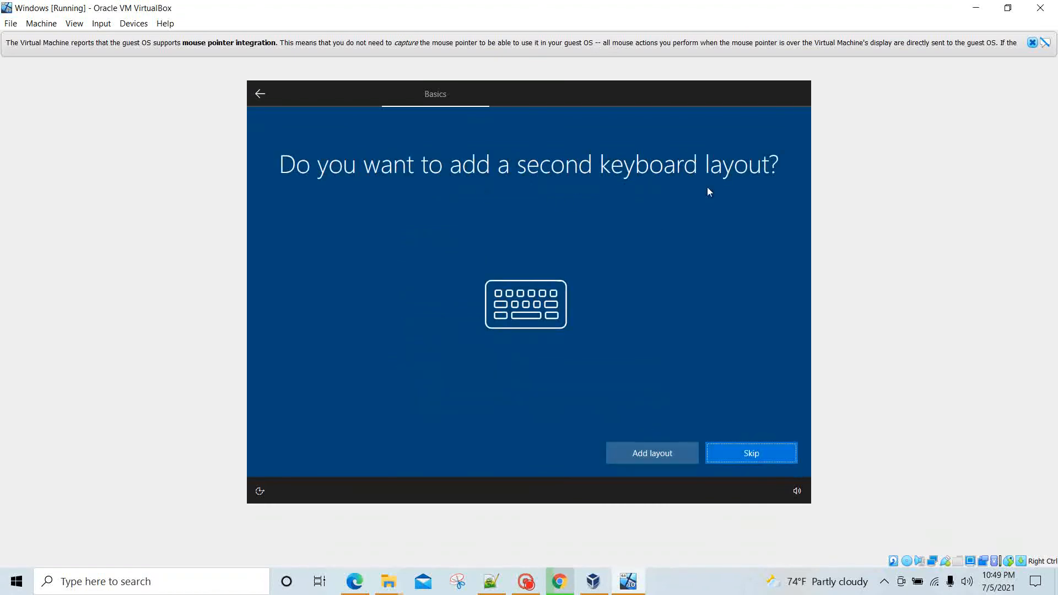
Step: Skip adding a second keyboard layout and wait for the Sign in with Microsoft page
click(743, 458)
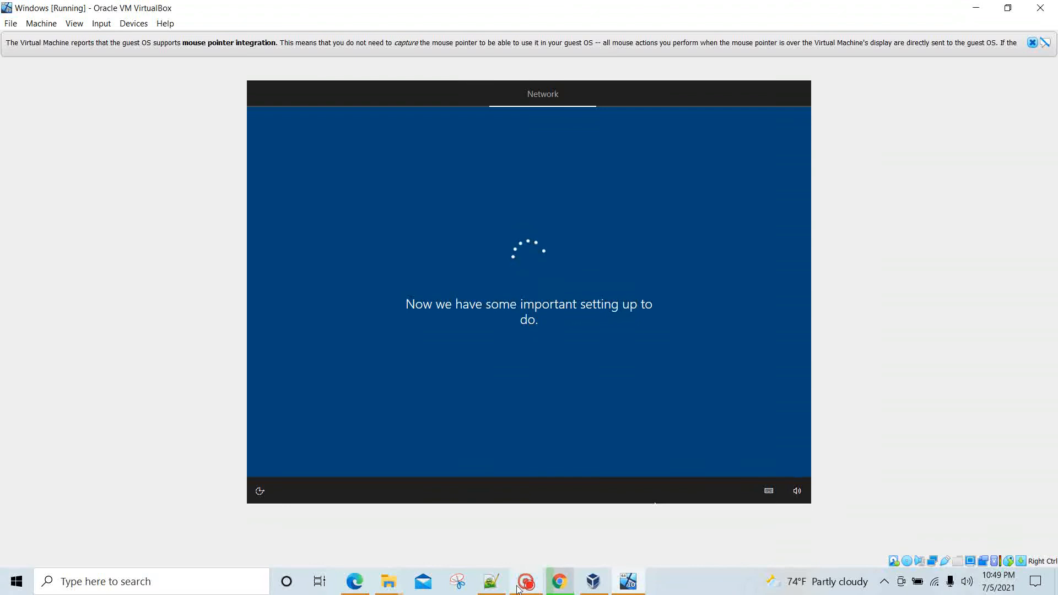
mouse_move(524, 588)
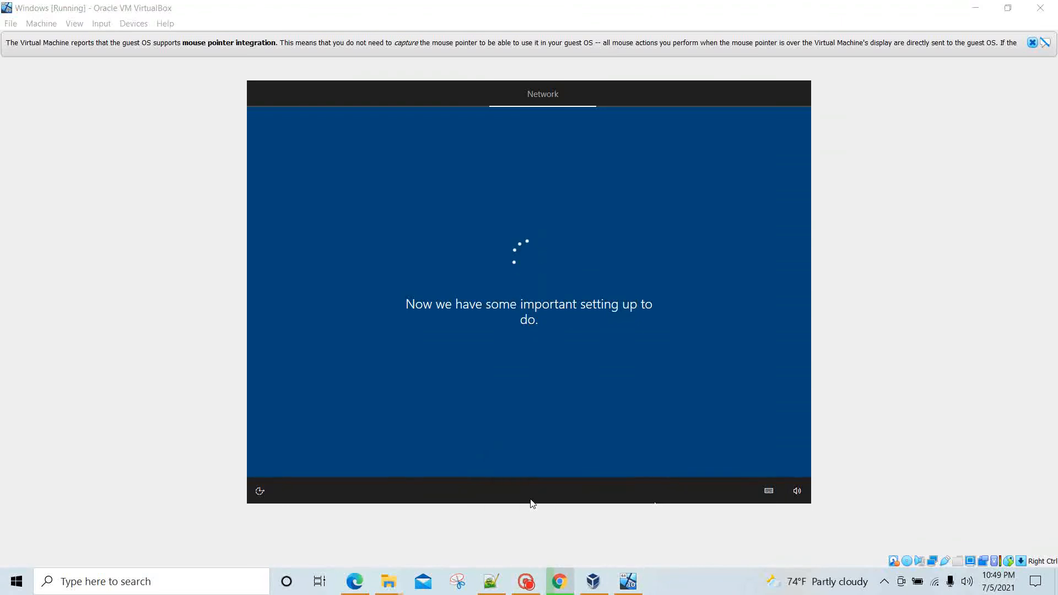
click(532, 577)
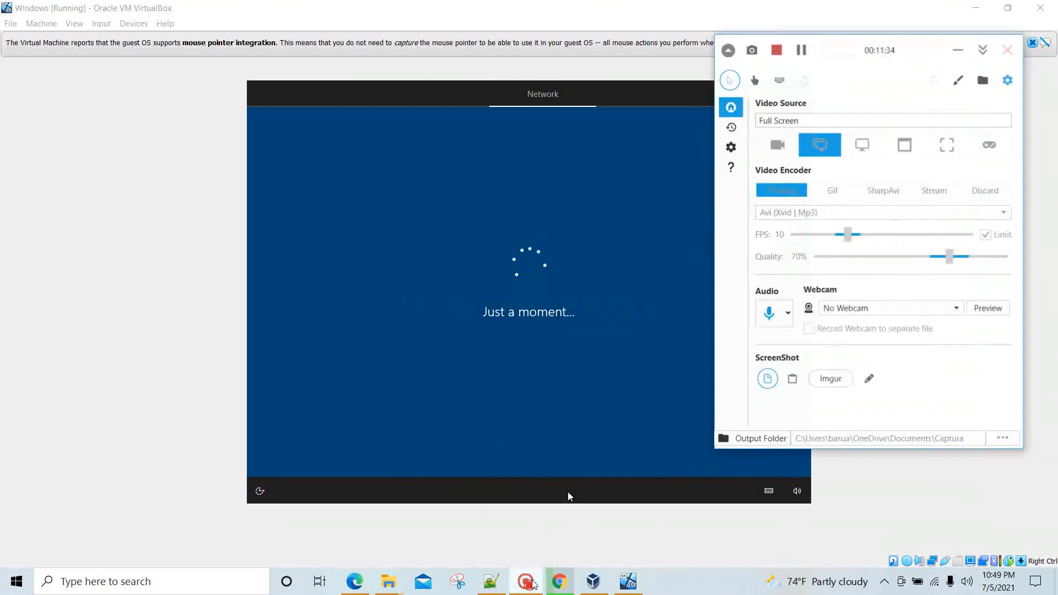
click(804, 51)
click(804, 50)
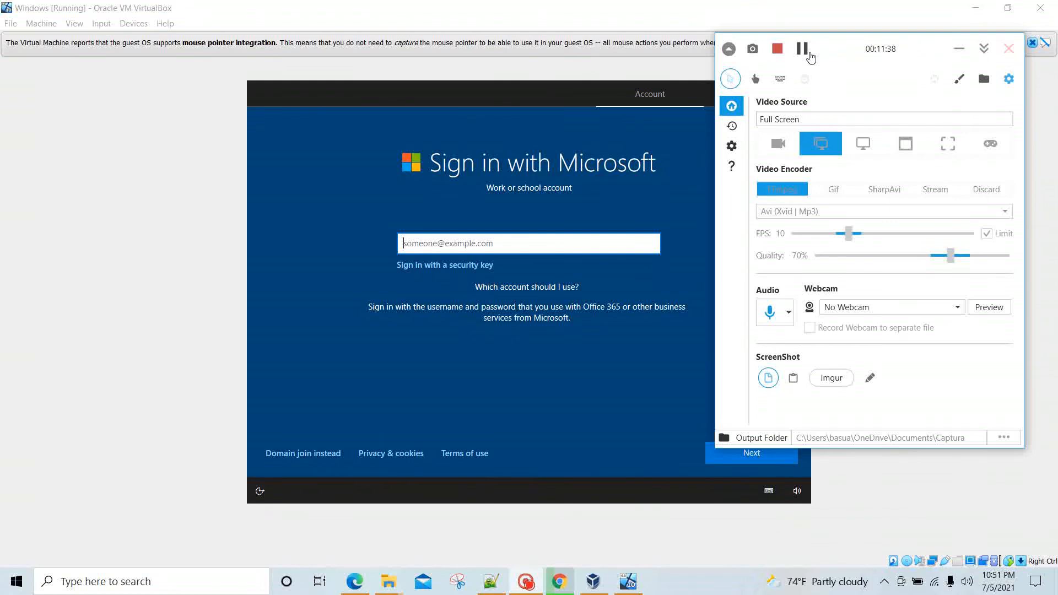
Step: Create an offline local account named 'student' via Domain join, then set and confirm its password
click(531, 88)
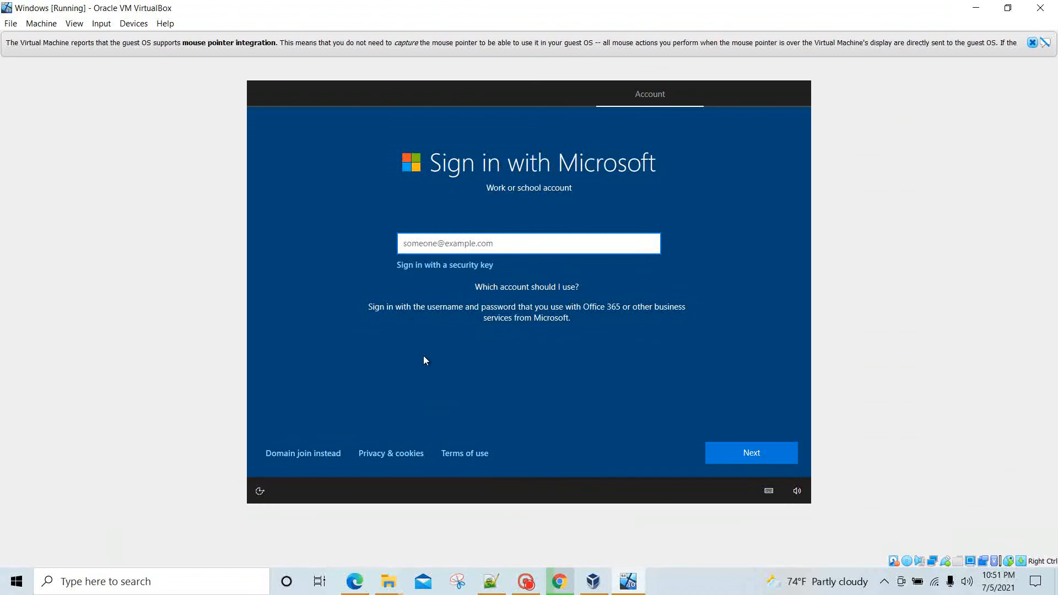
click(294, 457)
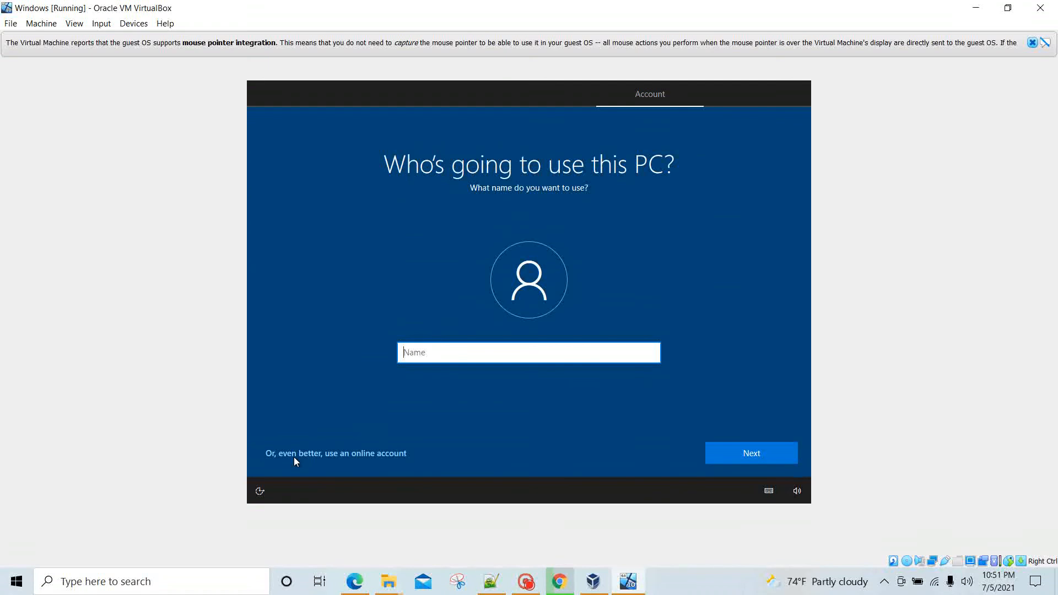
text(student)
click(743, 455)
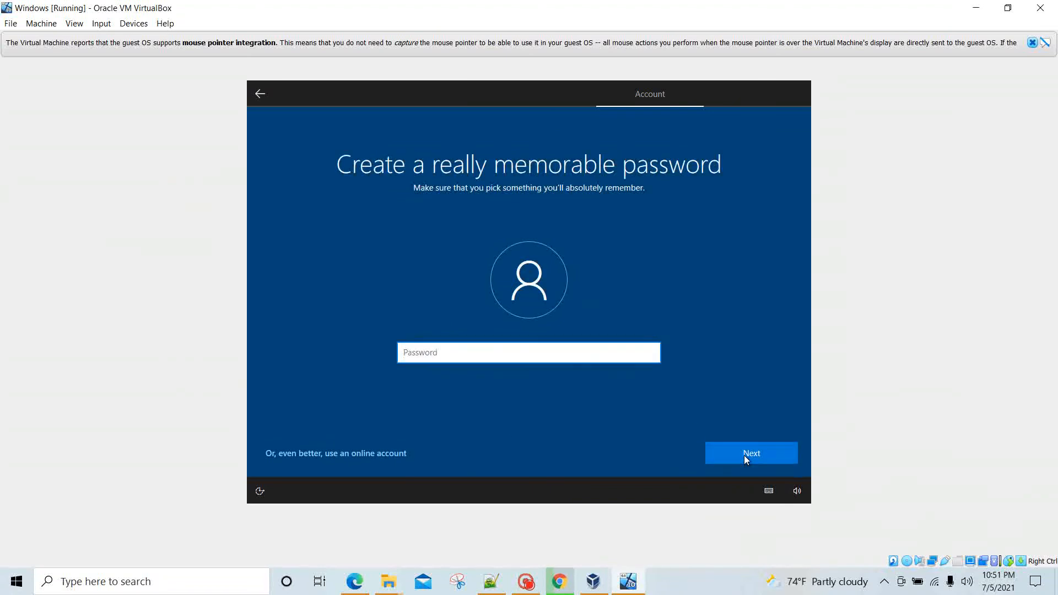
text(s••••••••••)
key(Return)
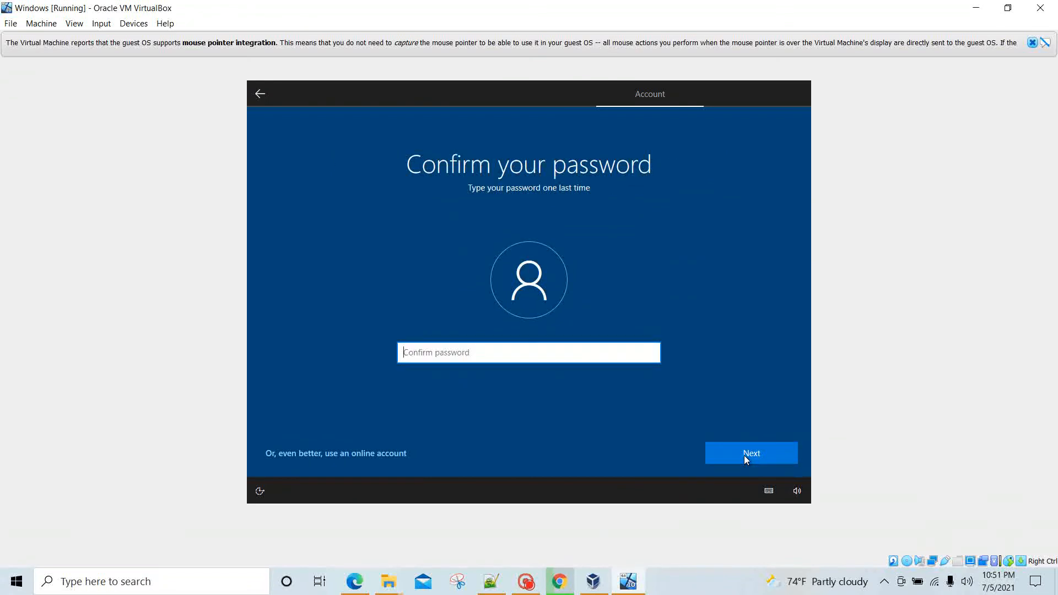
text(s•••••••••)
click(743, 456)
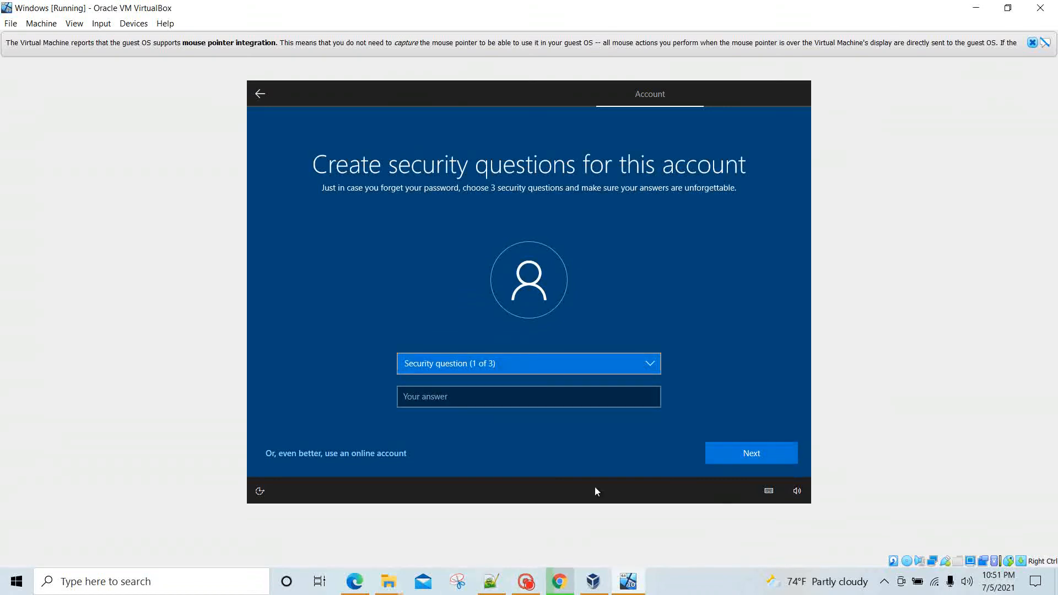
Step: Choose the city-of-birth question for the first security slot and enter its answer
click(526, 583)
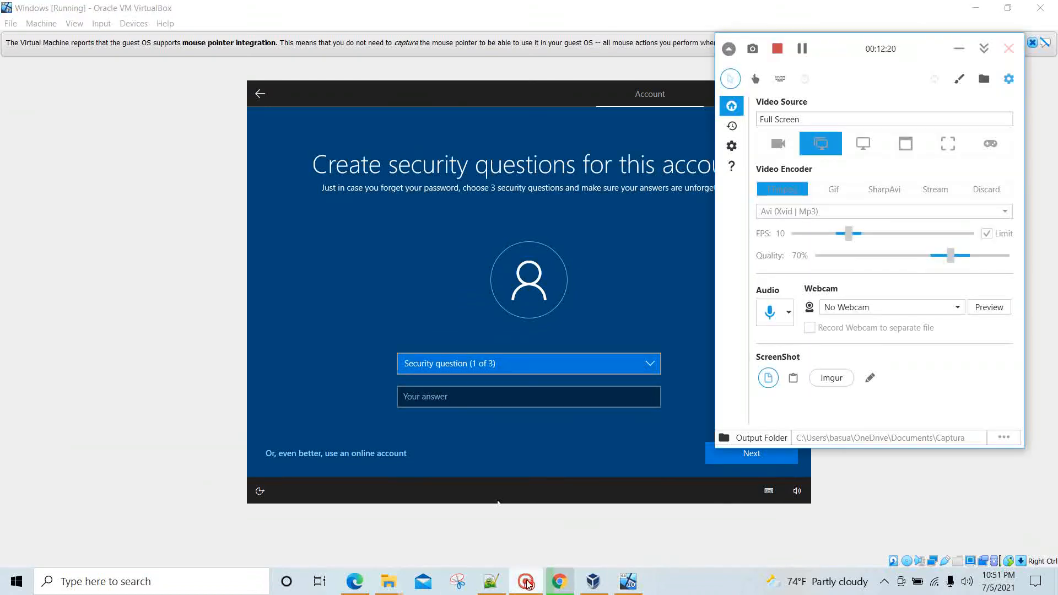
click(526, 582)
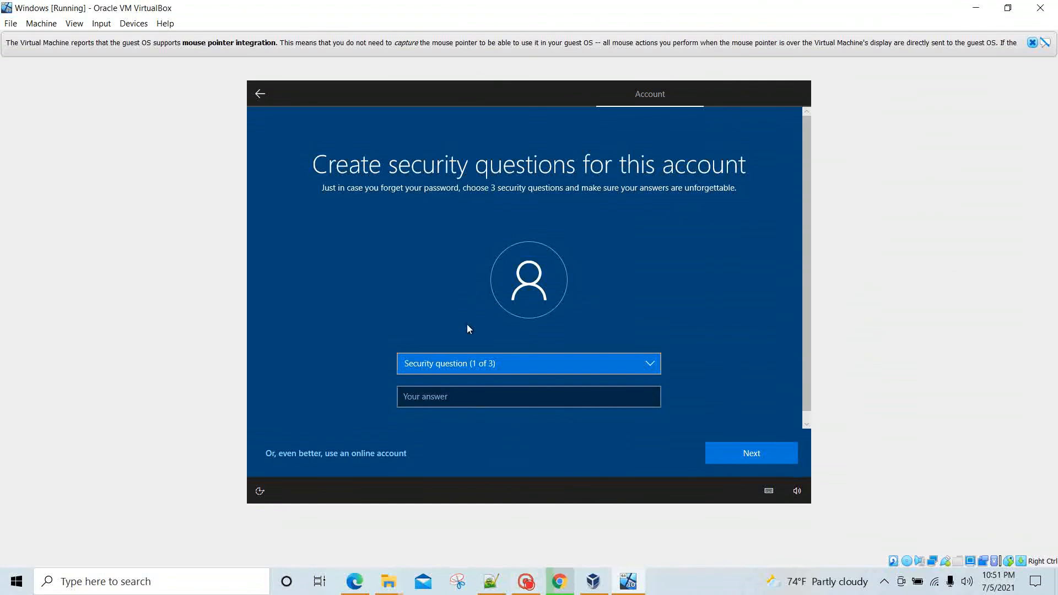
click(474, 401)
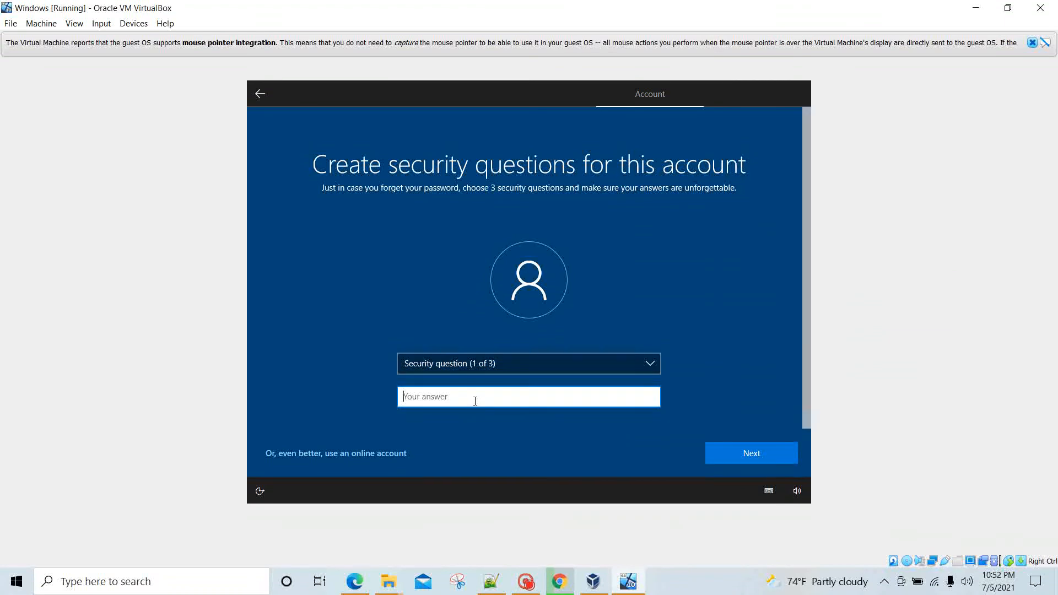
click(518, 362)
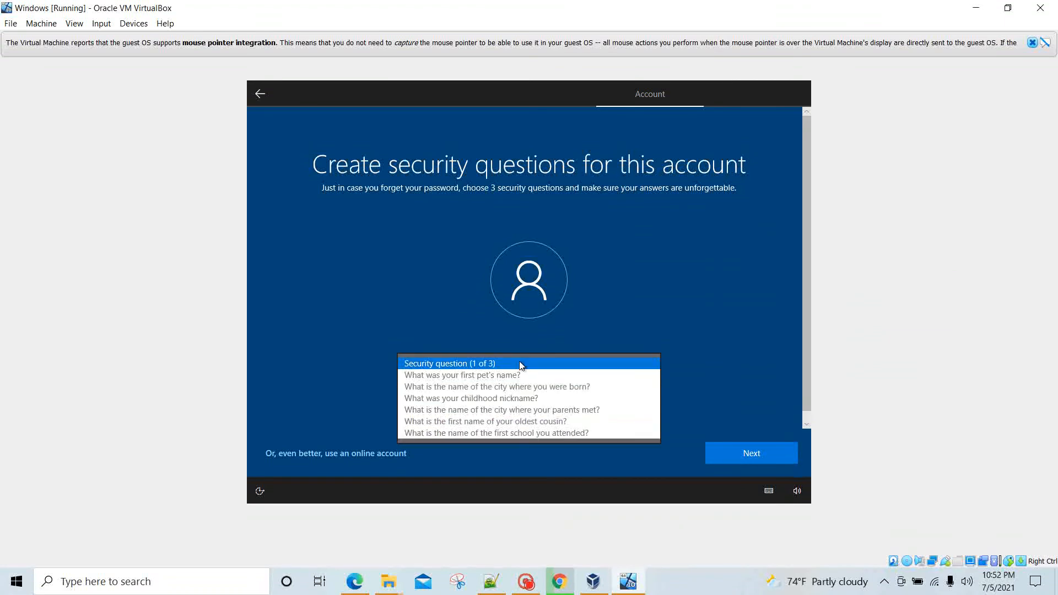
click(500, 386)
click(480, 401)
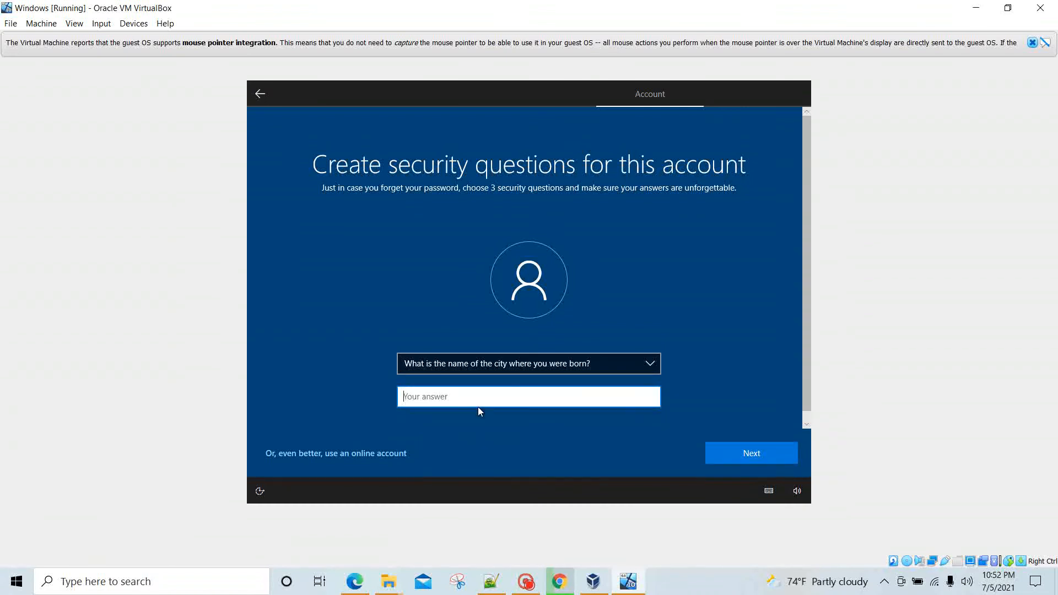
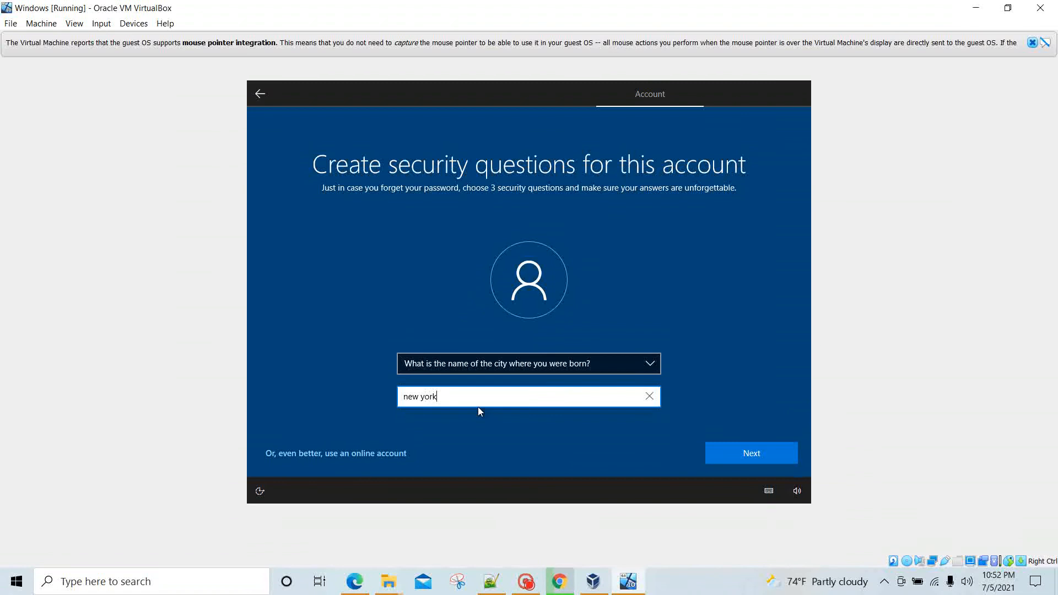
click(742, 454)
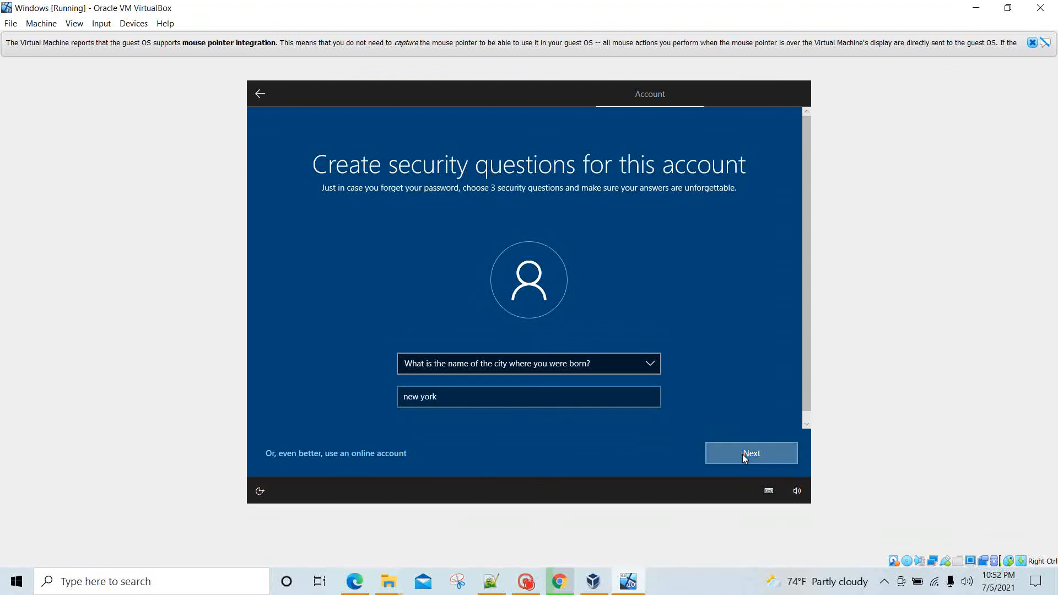
Step: Choose the childhood nickname question for the second security slot and enter its answer
click(520, 363)
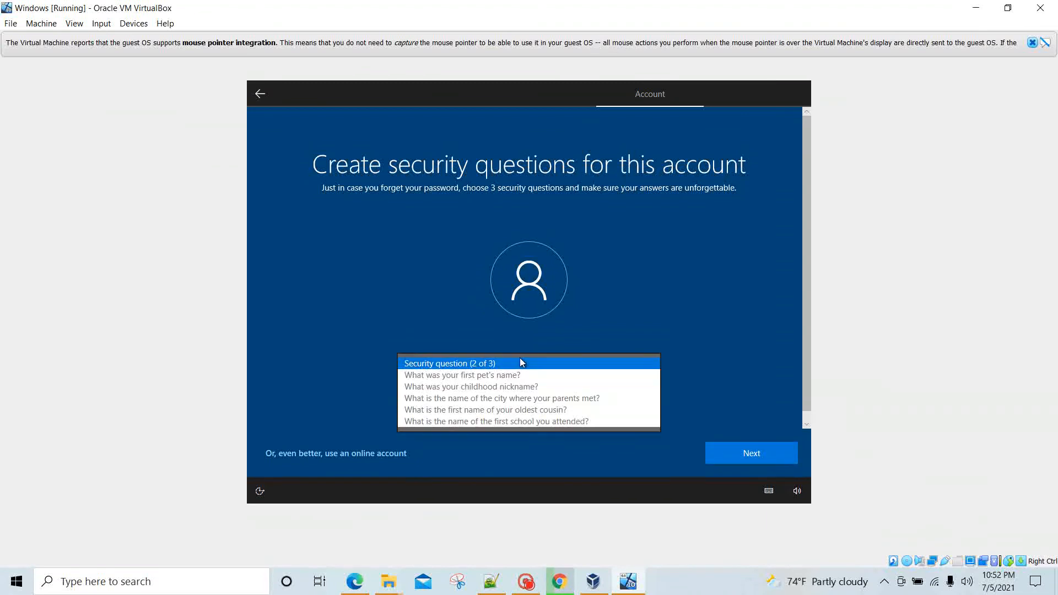
click(497, 386)
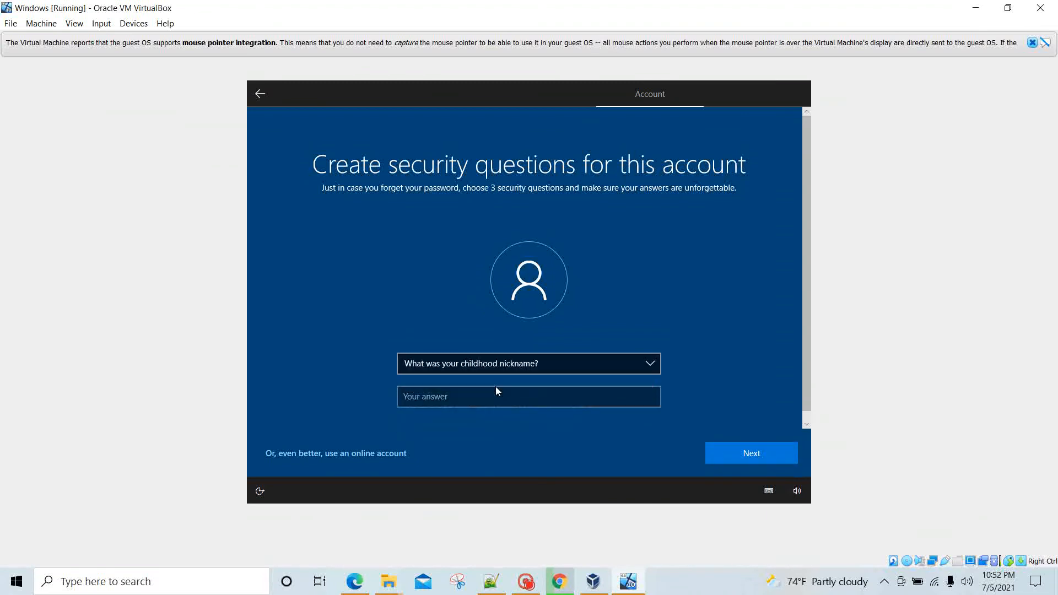
click(470, 406)
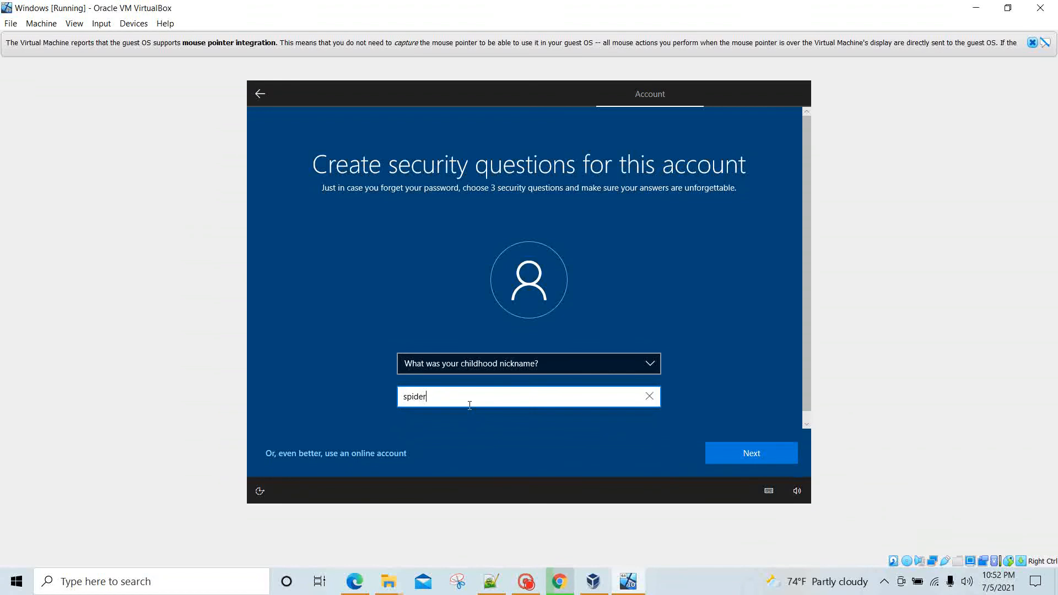
click(726, 456)
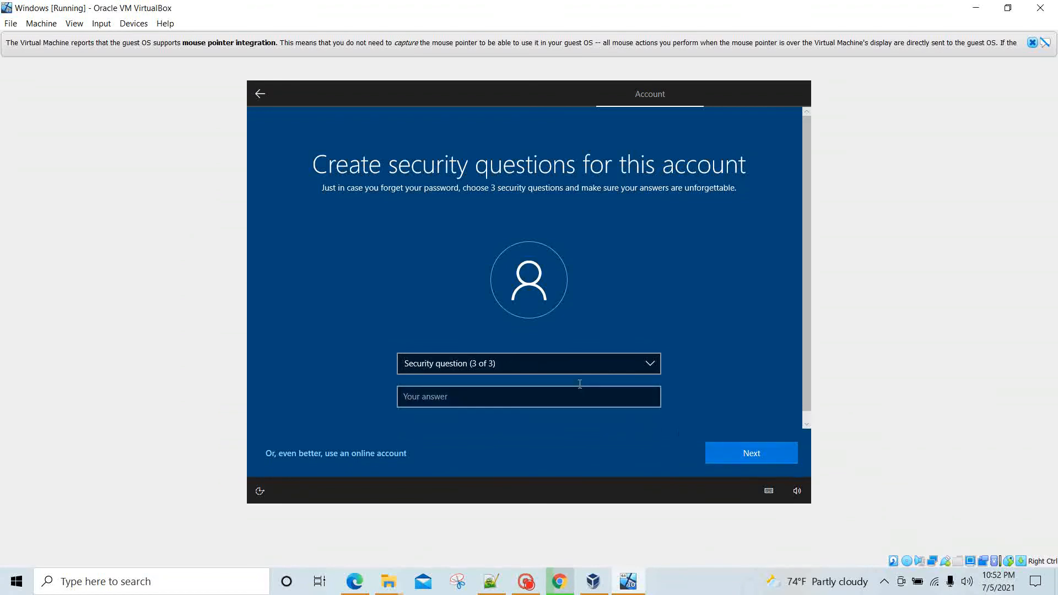
Step: Choose the first school question for the third security slot and enter its answer
click(563, 365)
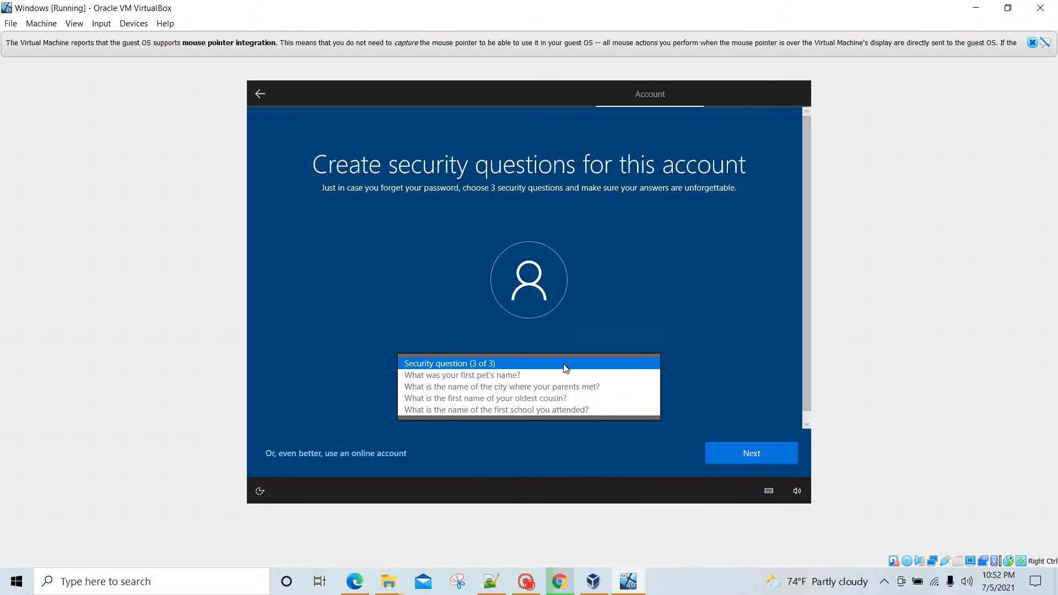
click(527, 408)
click(520, 401)
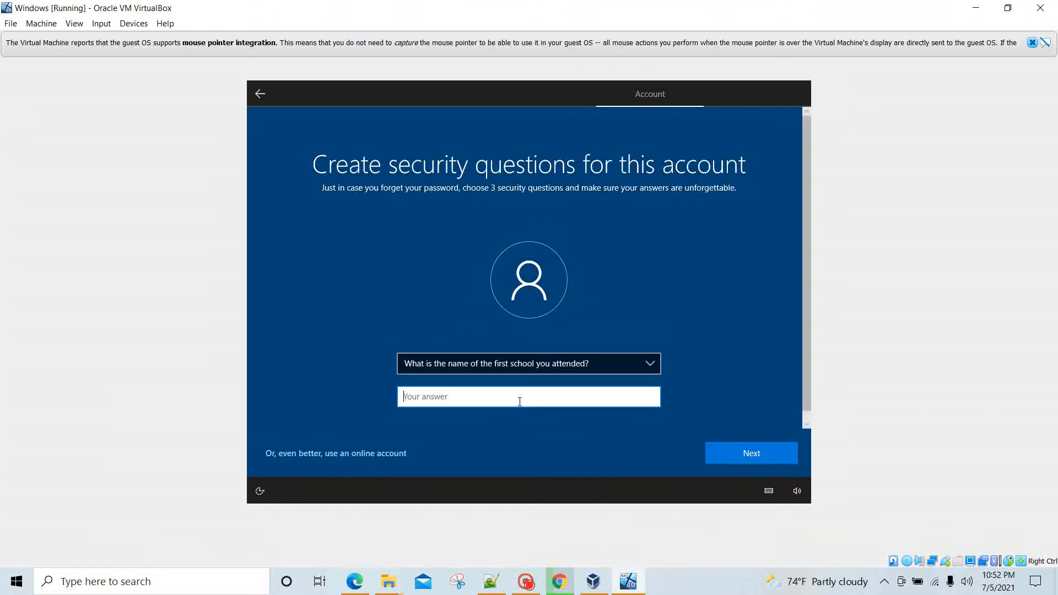
click(738, 452)
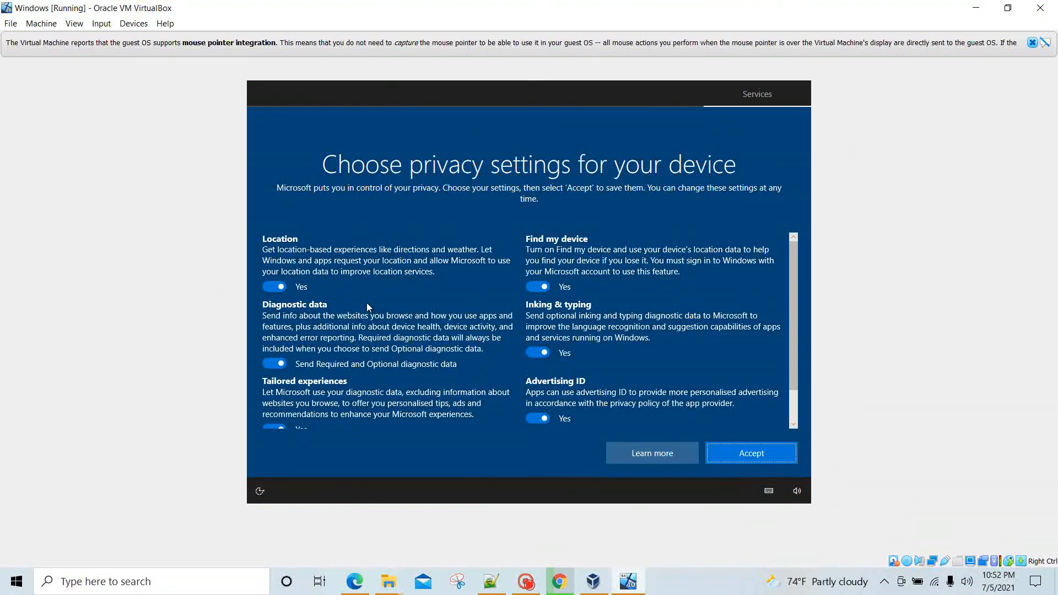
Step: Switch Windows diagnostic data to 'Send Required diagnostic data' and accept the privacy settings
scroll(366, 303, down, 2)
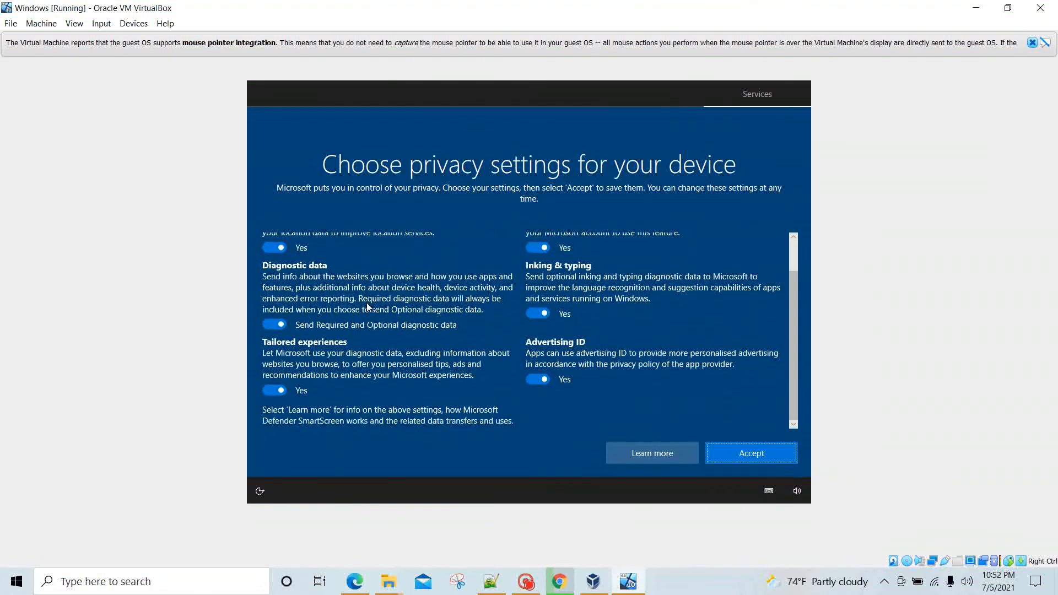
scroll(366, 302, up, 2)
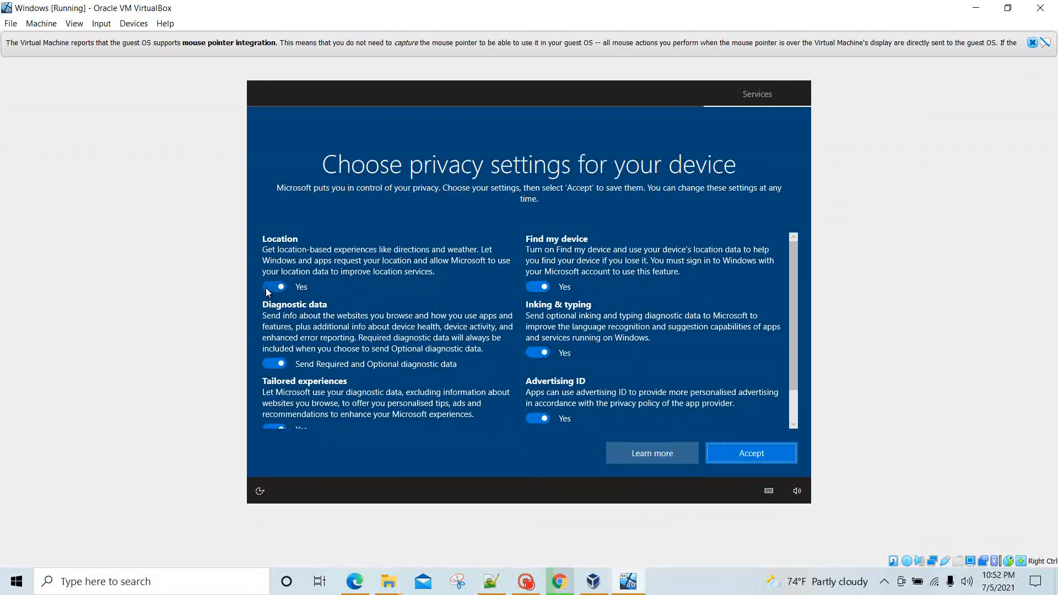
click(269, 368)
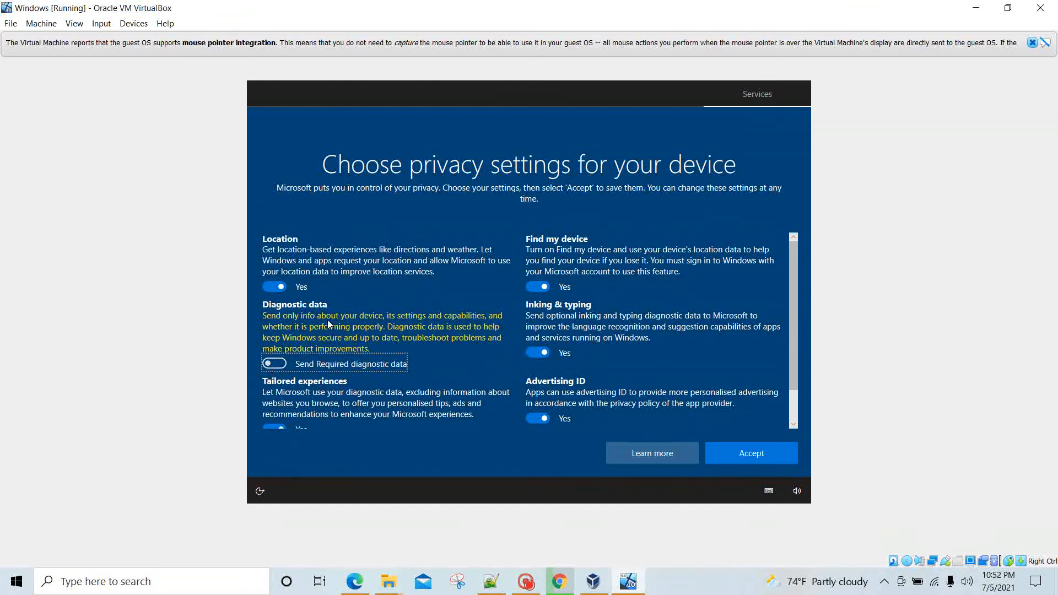
scroll(327, 324, down, 1)
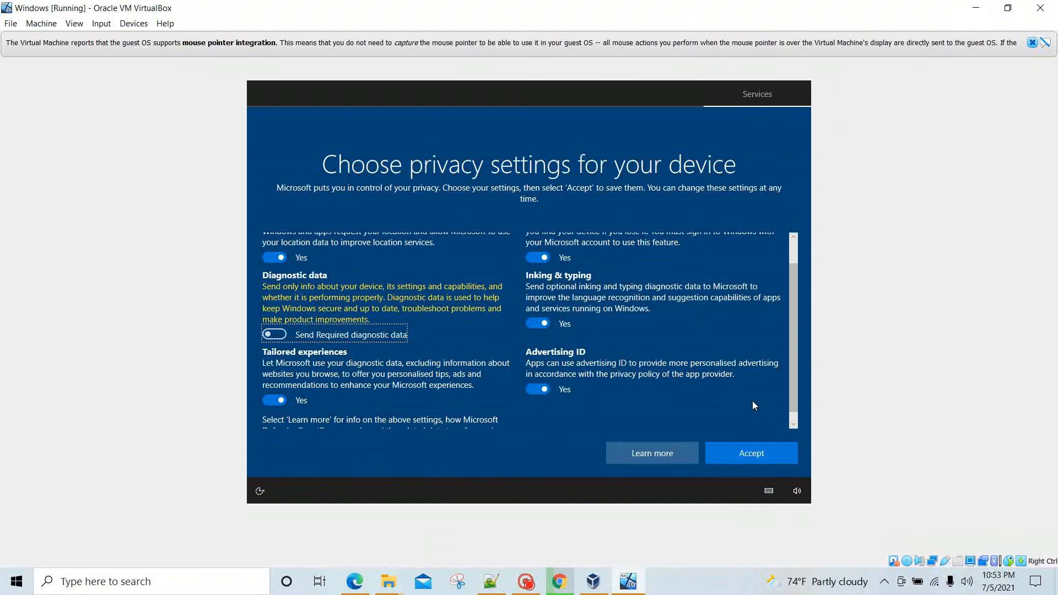
click(758, 459)
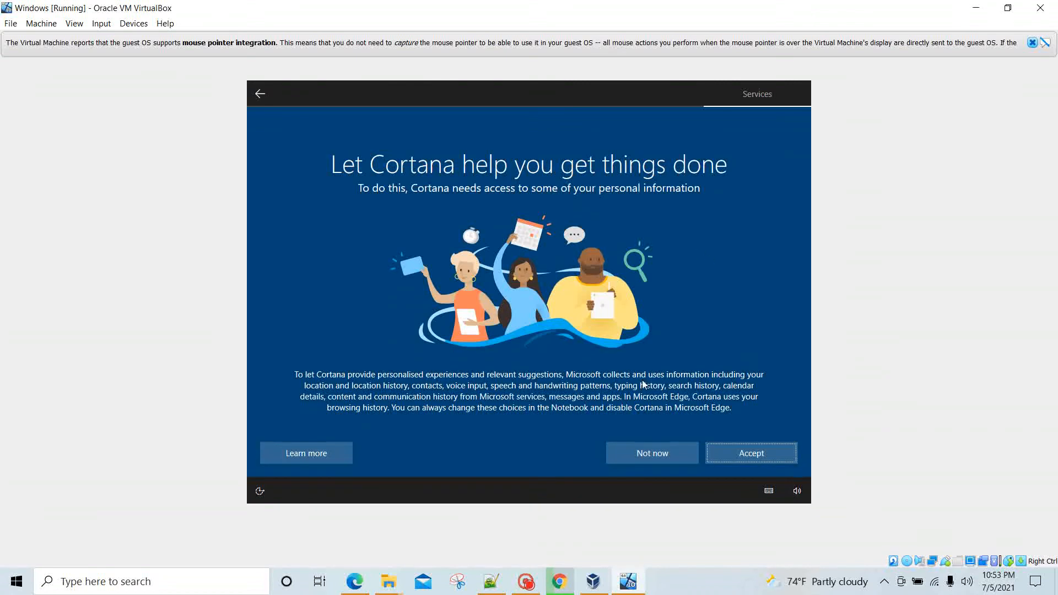
Step: Accept Cortana's access on the 'Let Cortana help you get things done' page
click(741, 459)
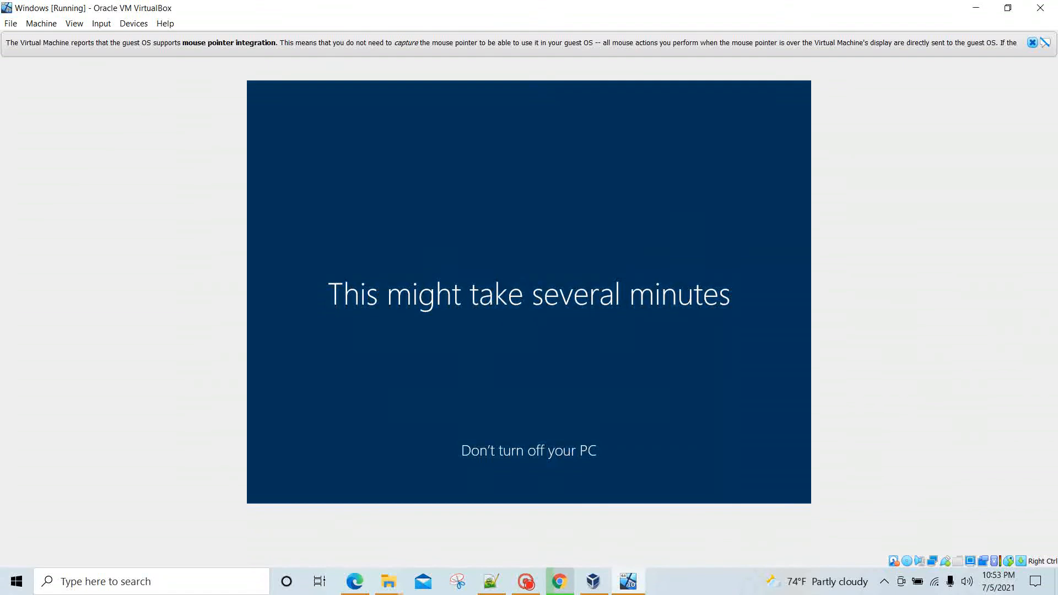
Step: Once the Windows 10 desktop loads, launch Microsoft Edge from the guest taskbar
click(527, 583)
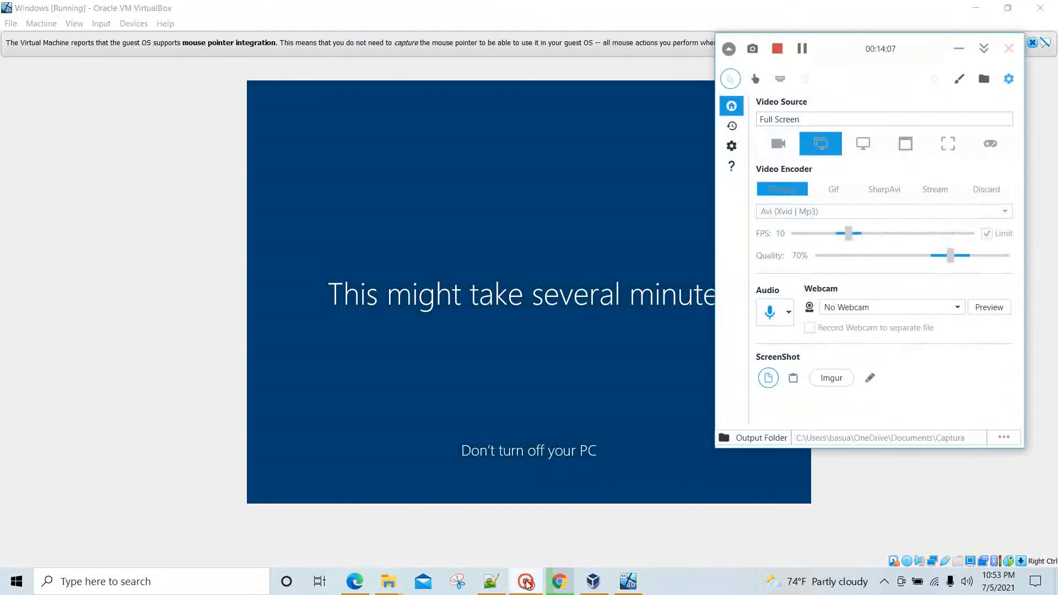
click(802, 49)
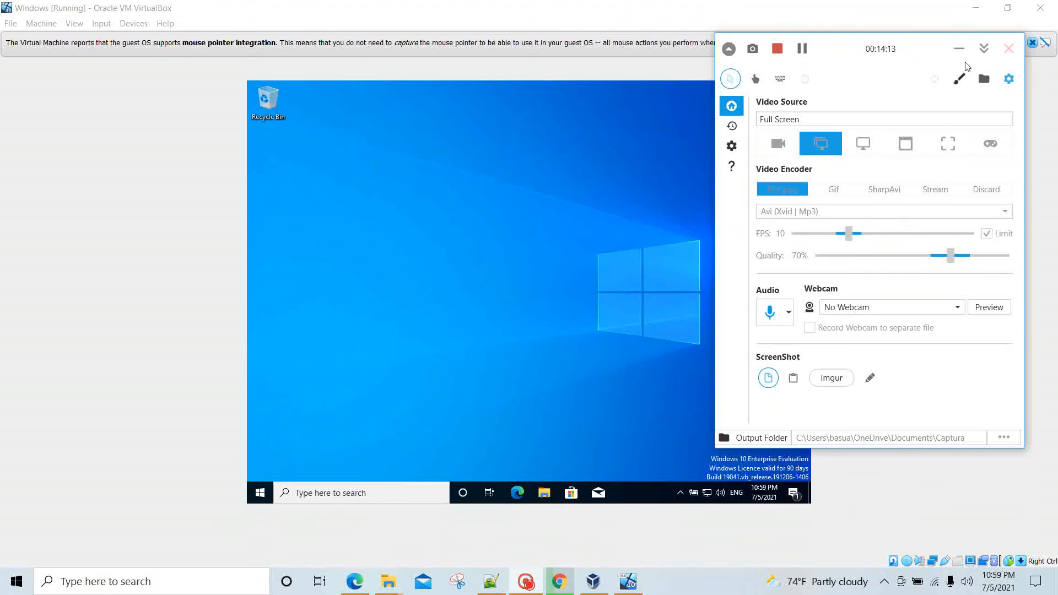
click(957, 49)
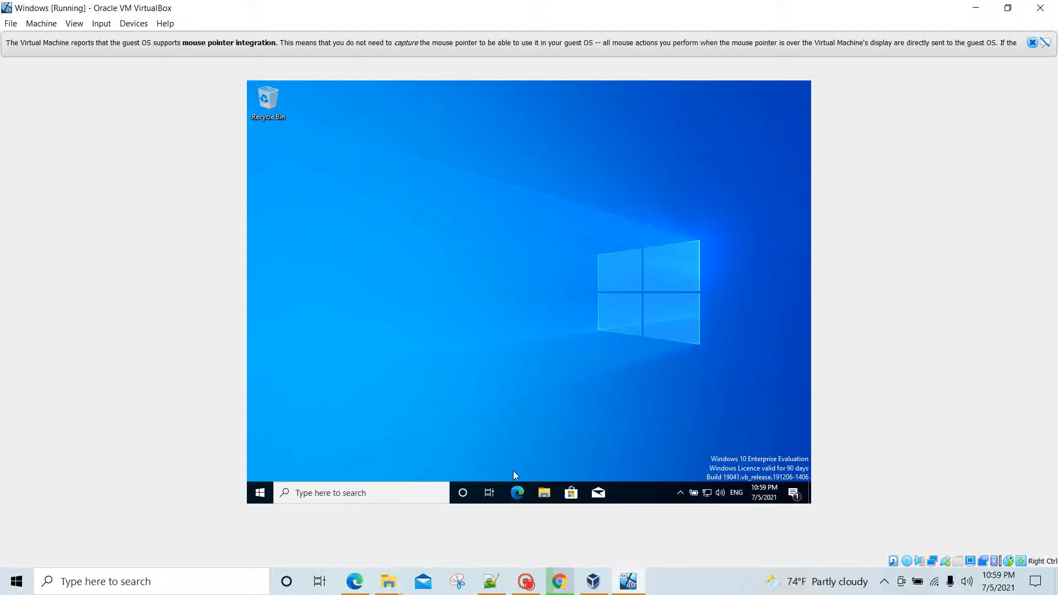
click(518, 495)
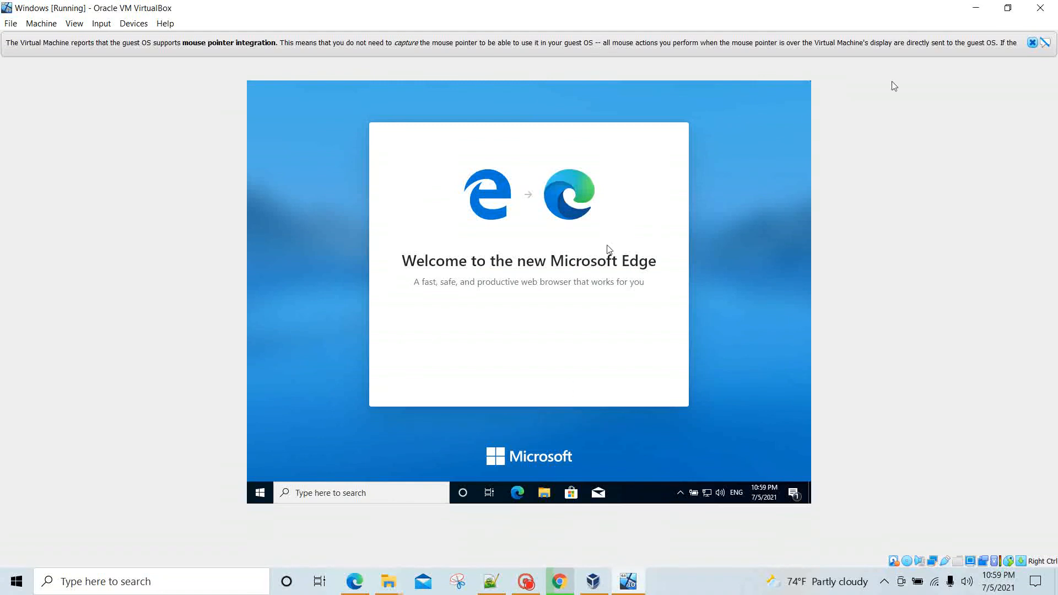
Step: Dismiss the mouse-integration notice, complete Edge's welcome setup, and close the sync sign-in prompt
click(1032, 42)
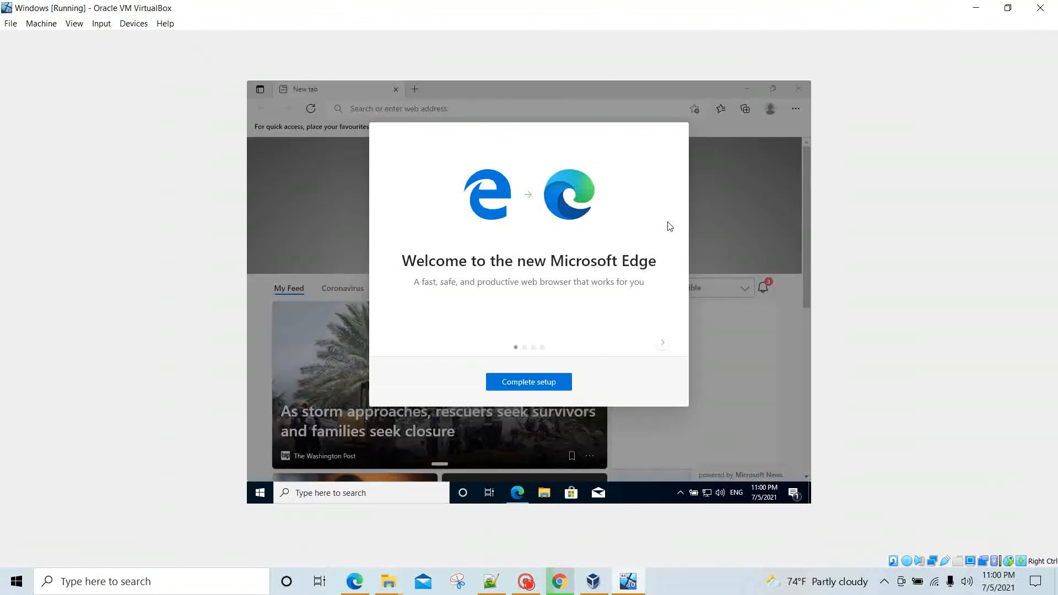
click(562, 380)
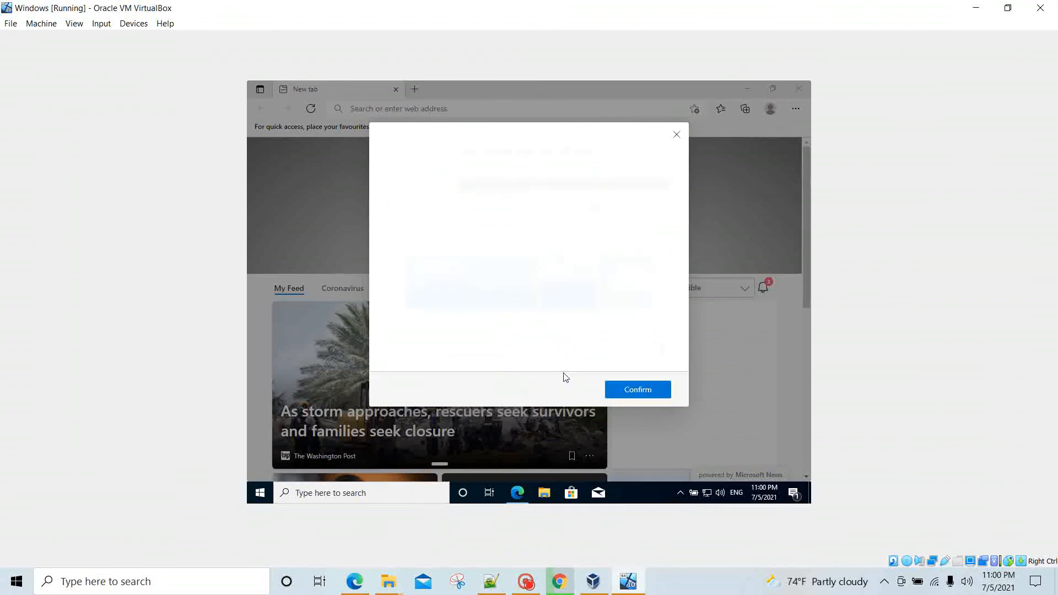
click(647, 384)
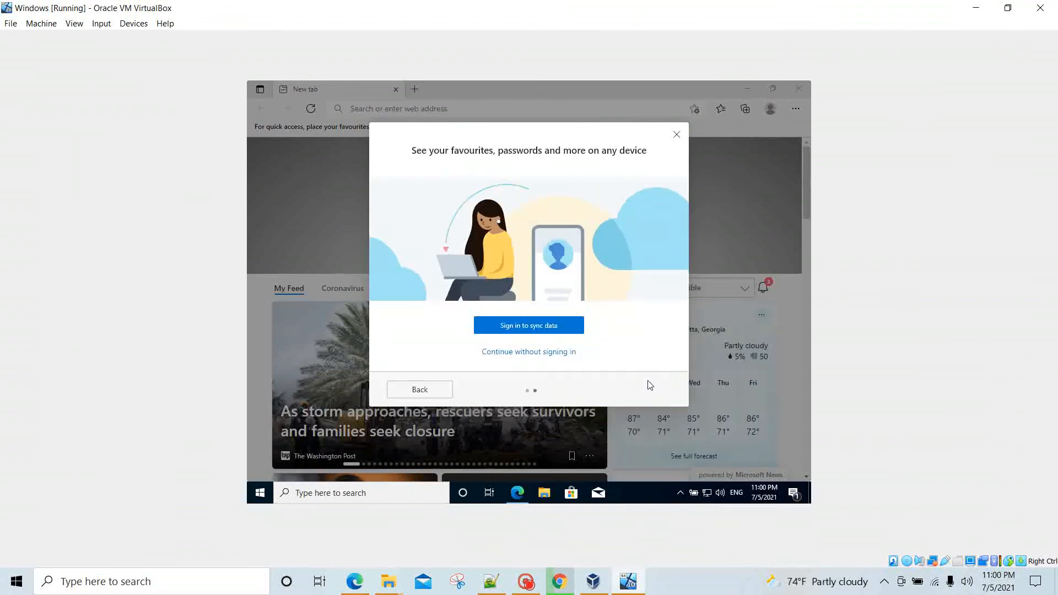
click(676, 135)
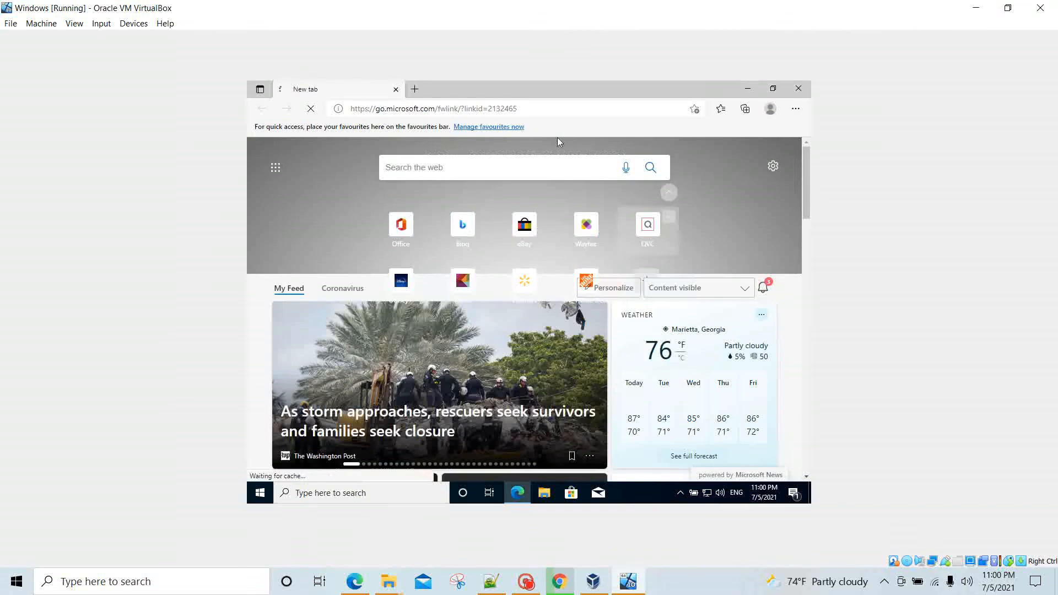
Step: On google.com, search 'covid 19 vaccine delta variant symptoms' and maximize Edge
click(535, 108)
text(goog)
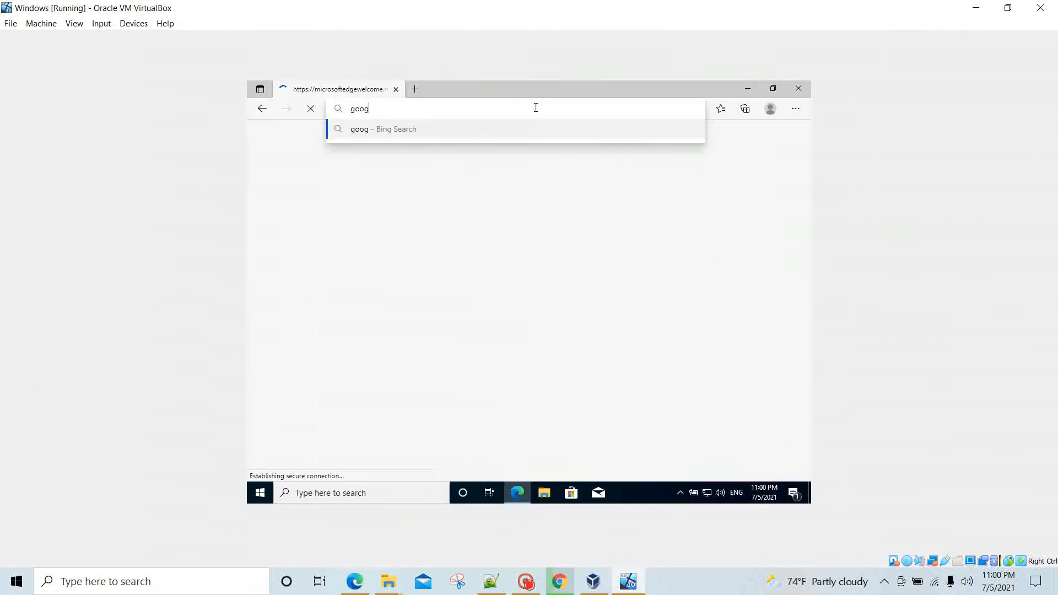
text(le.com)
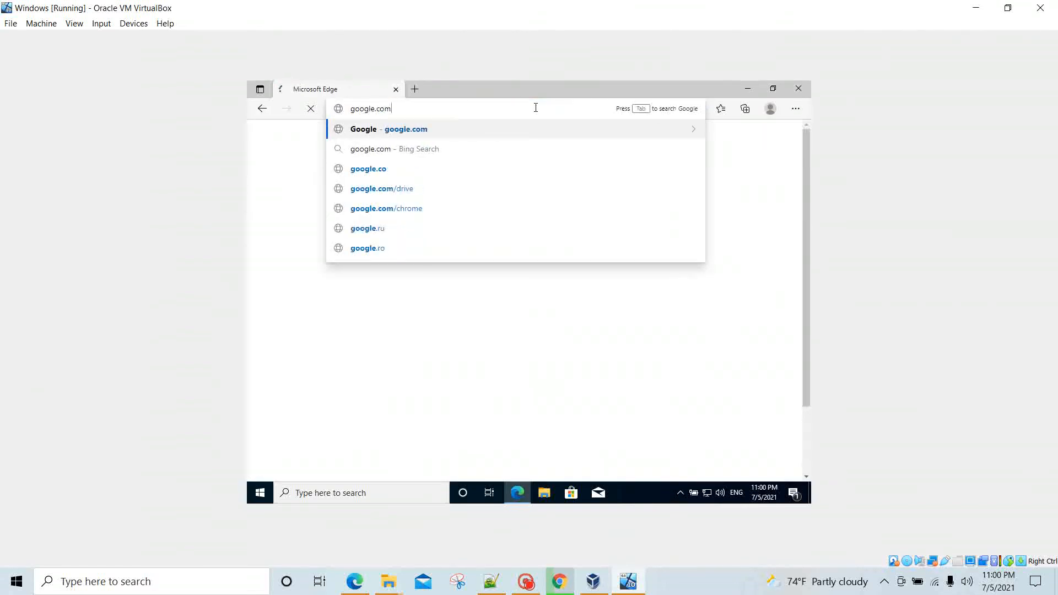
key(Return)
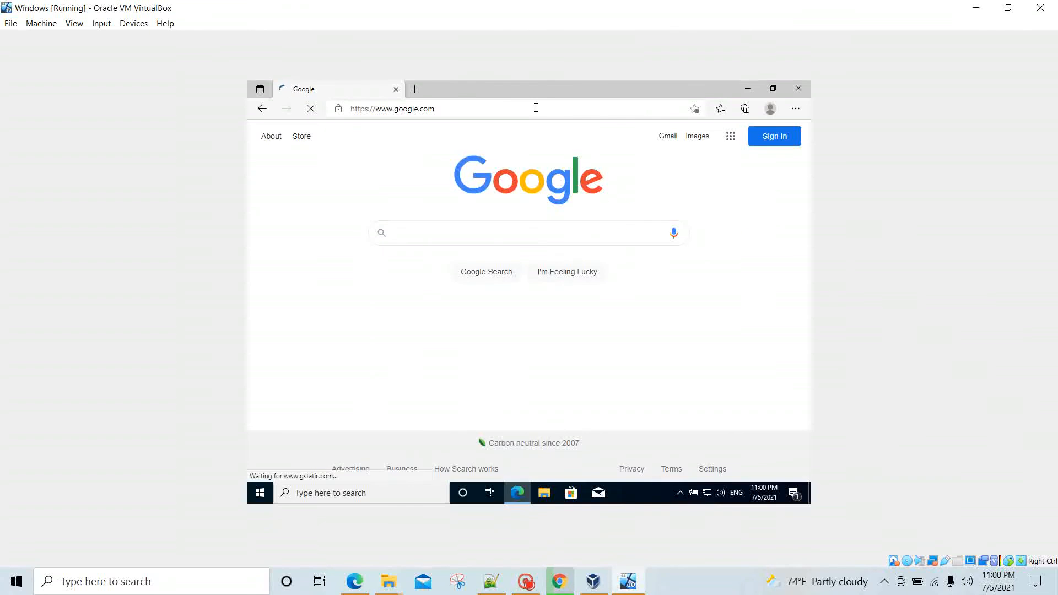
click(517, 223)
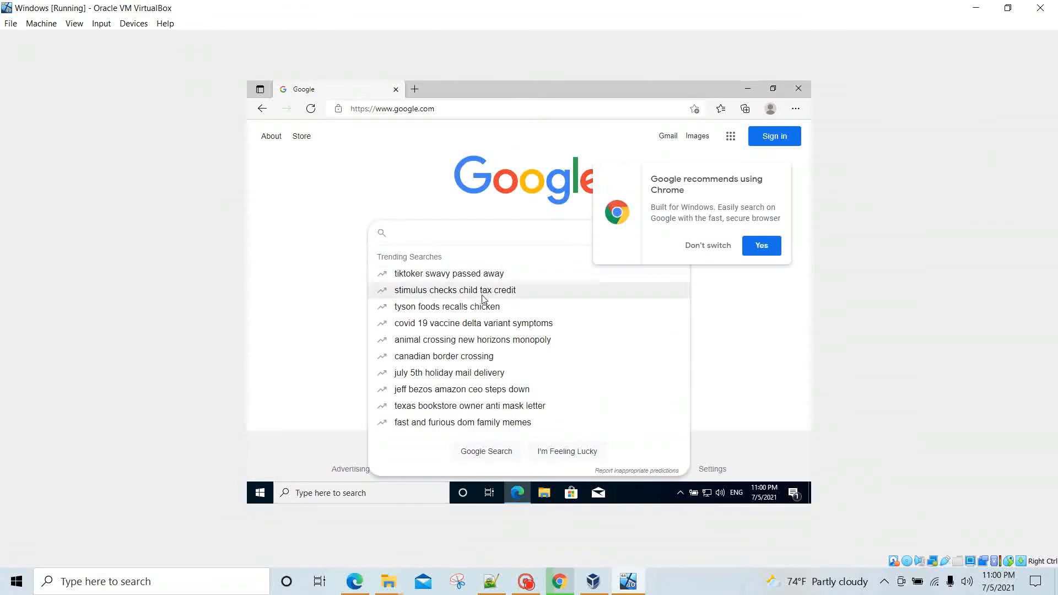
click(465, 328)
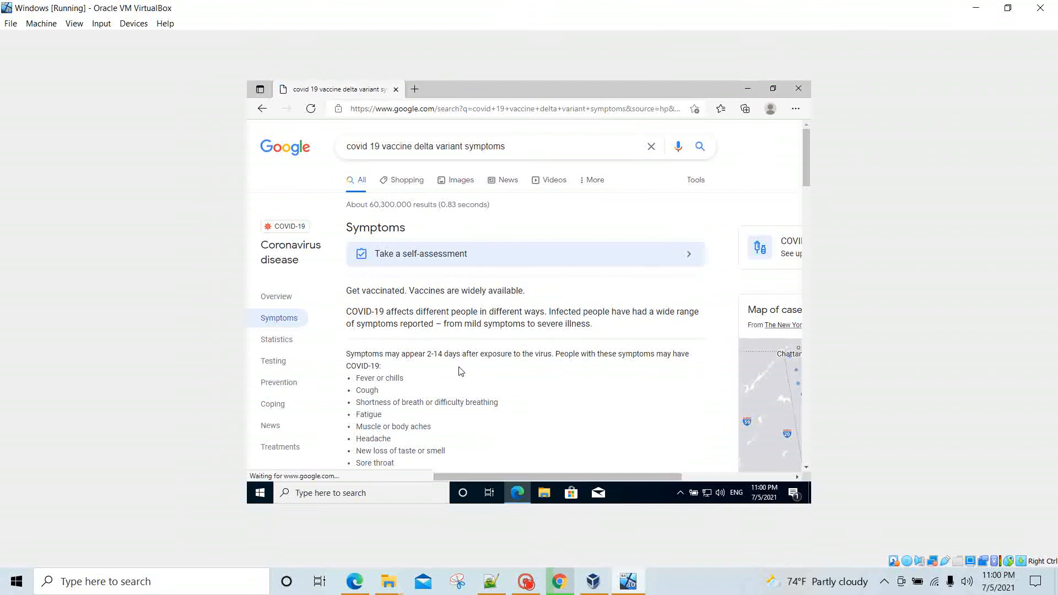
click(773, 91)
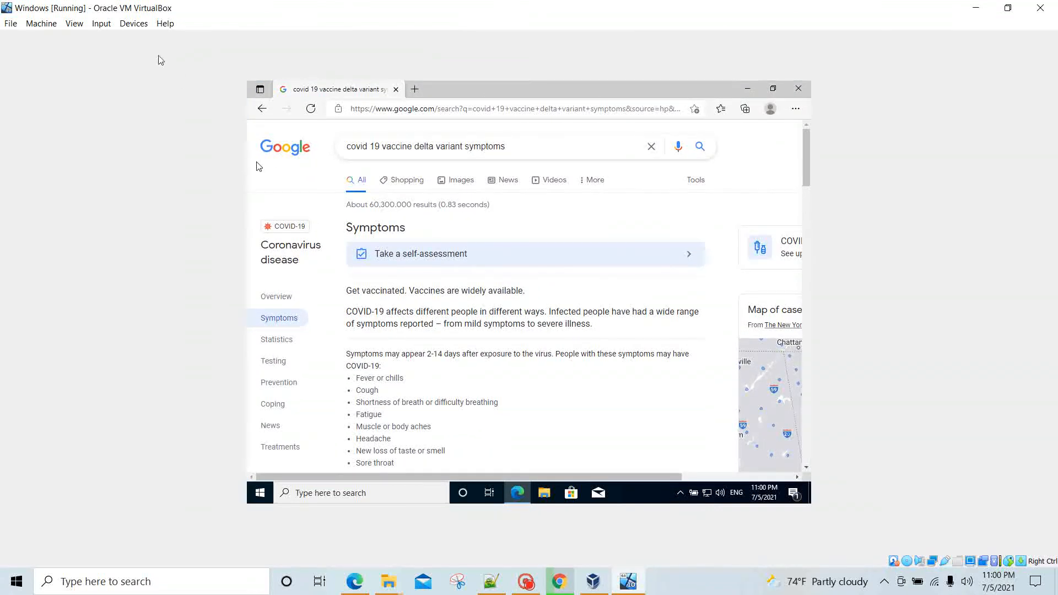
Step: Insert the Guest Additions CD image from the Devices menu and minimize Edge inside the guest
click(135, 23)
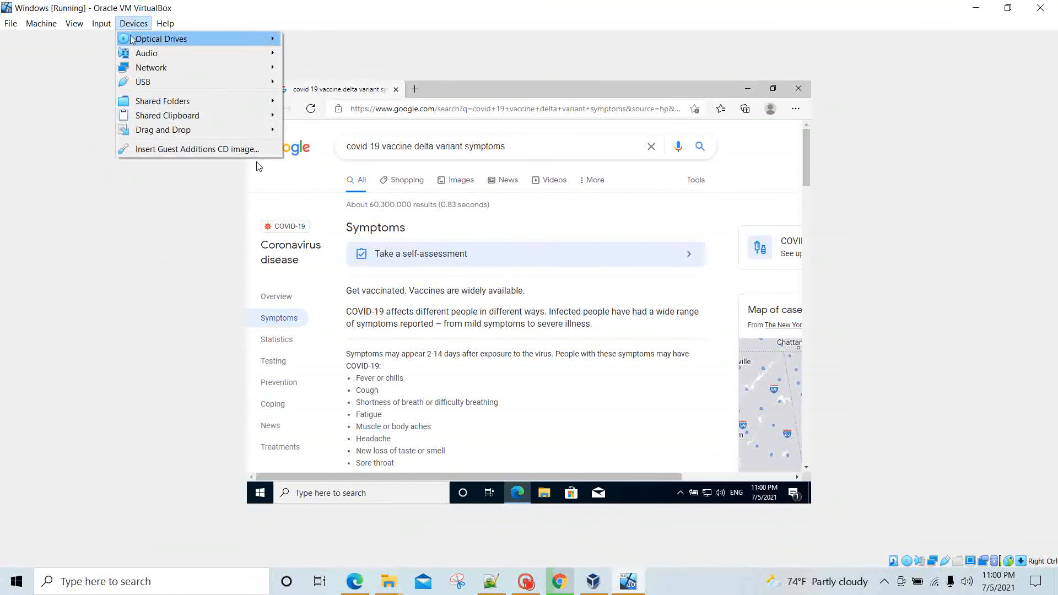
click(227, 150)
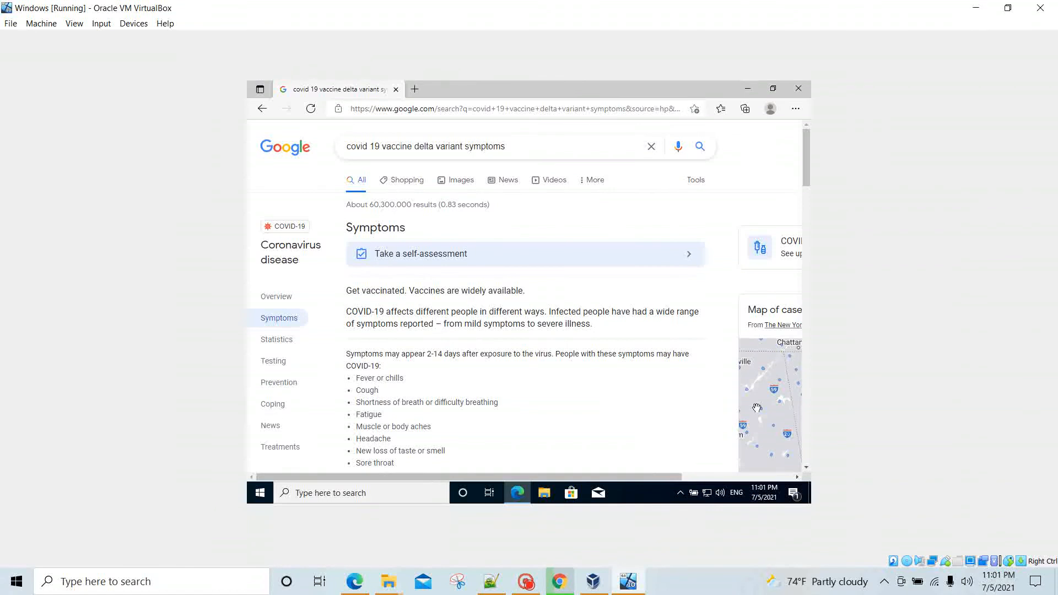
click(132, 26)
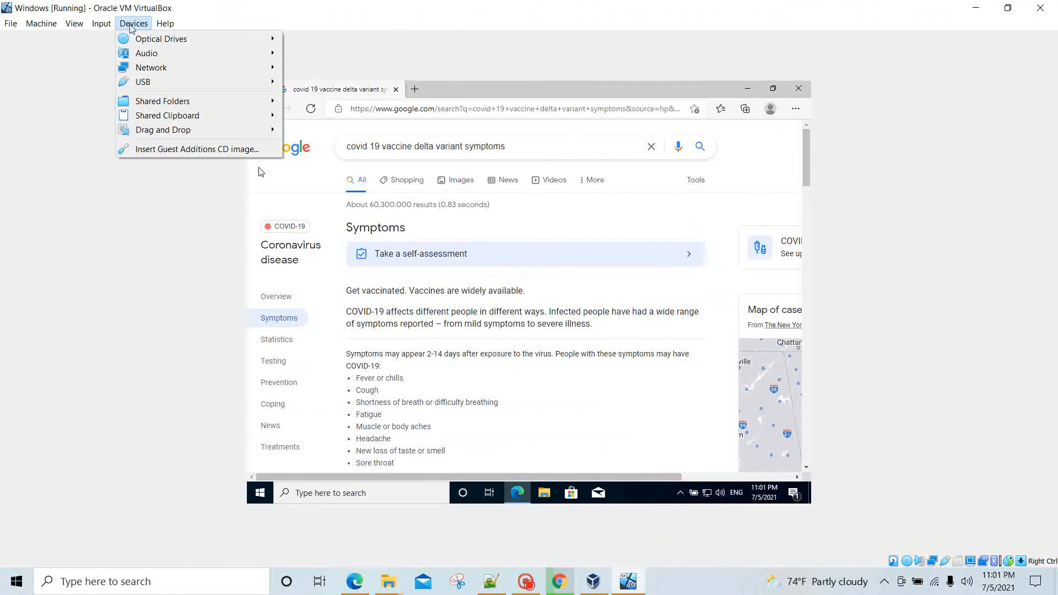
click(236, 149)
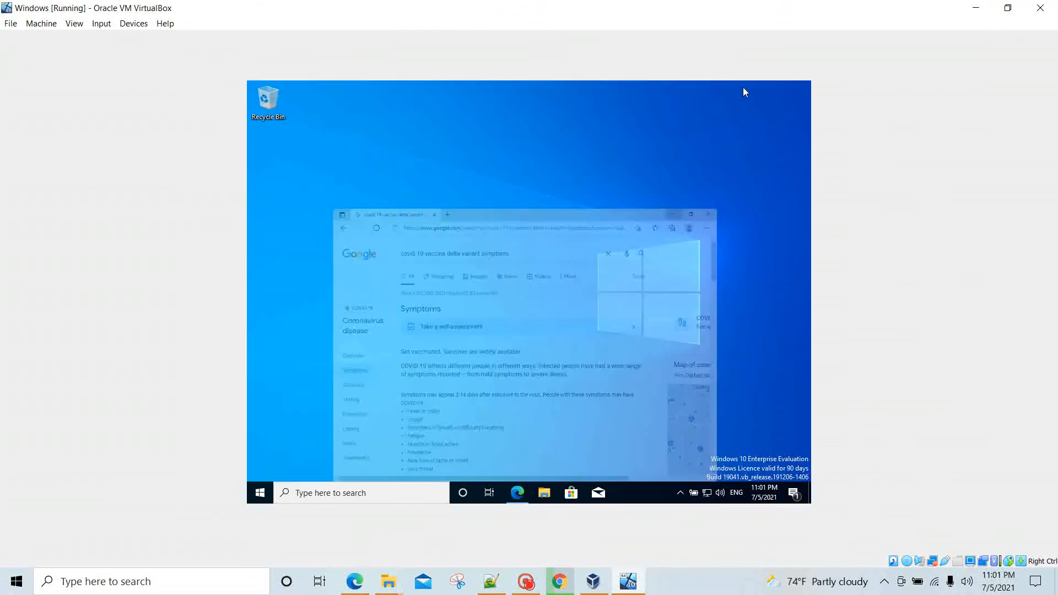
click(746, 88)
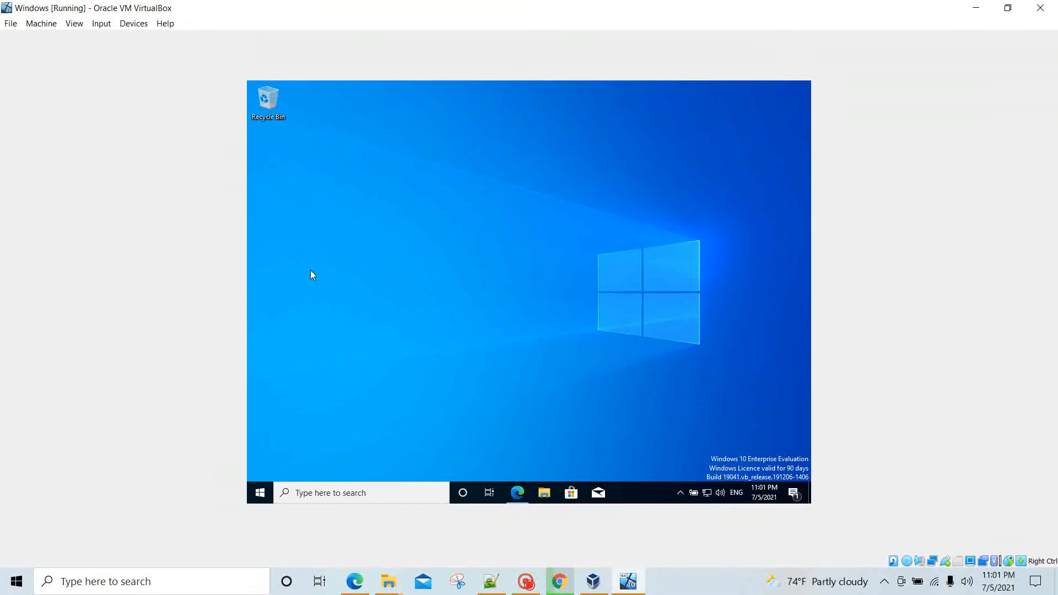
click(627, 582)
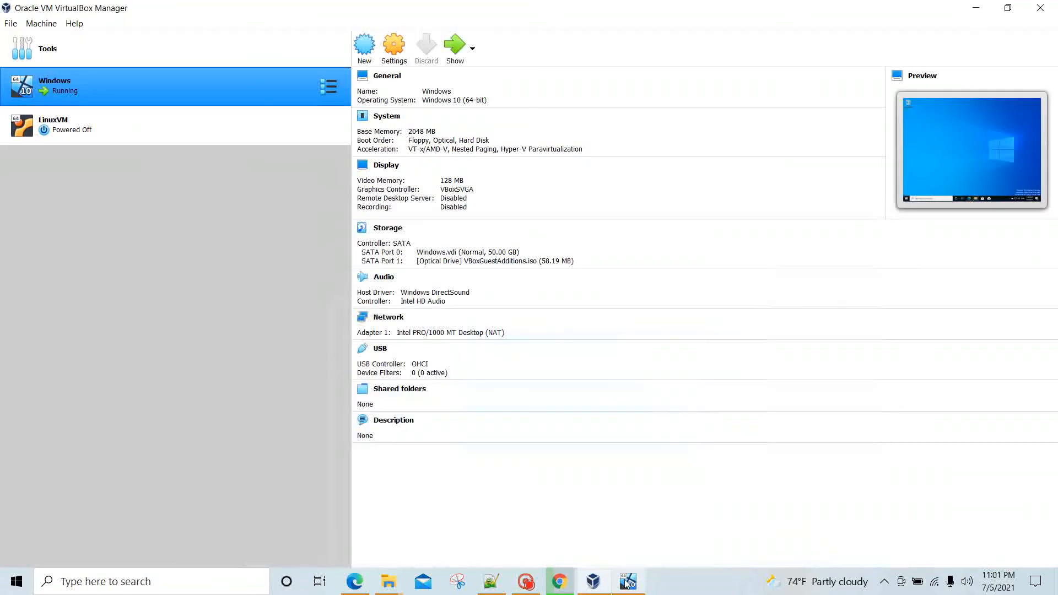
click(628, 581)
click(595, 582)
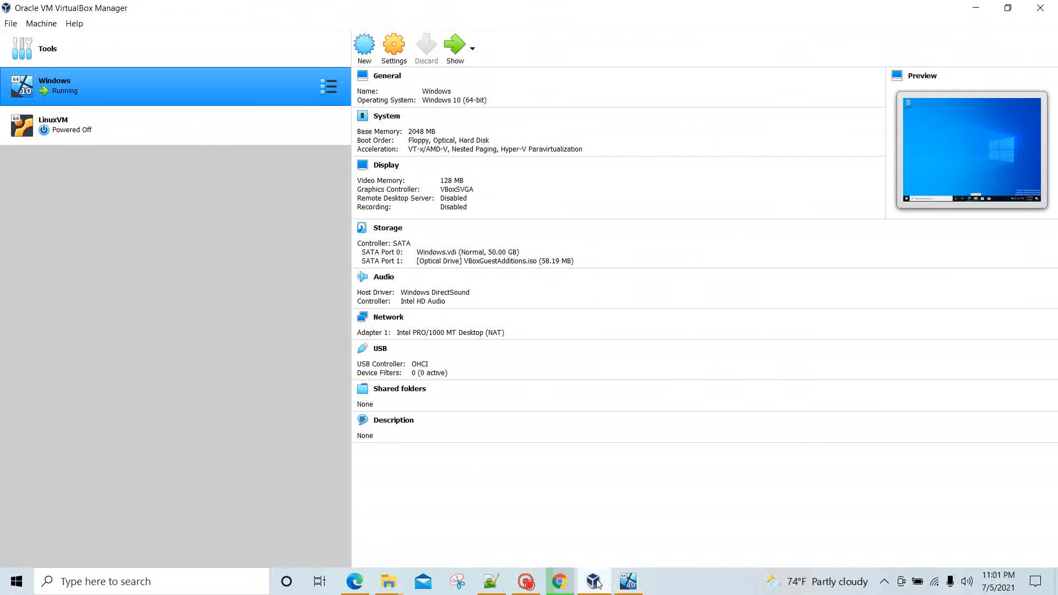
click(595, 581)
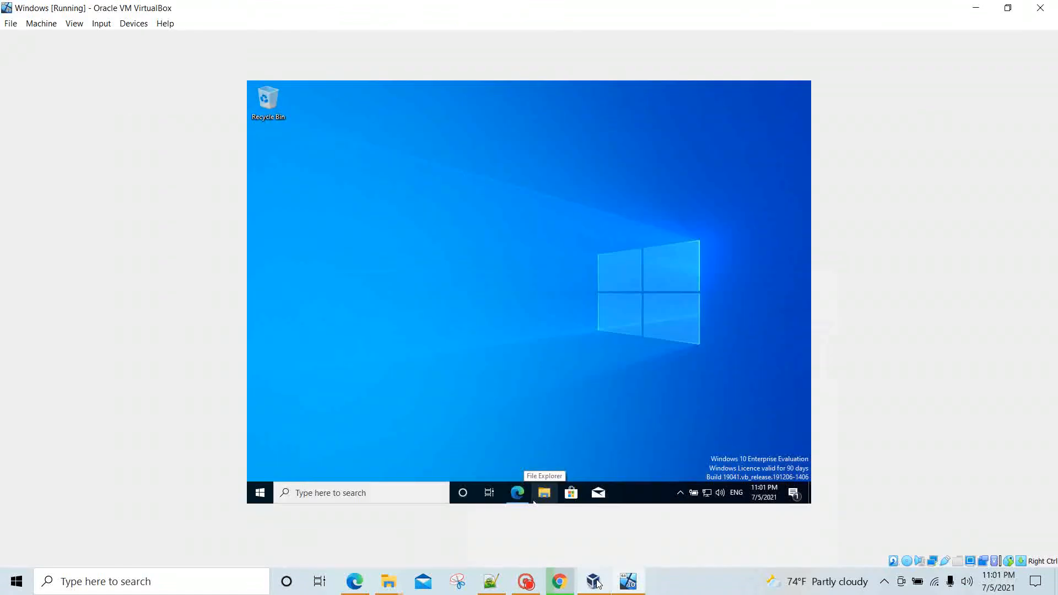
click(632, 584)
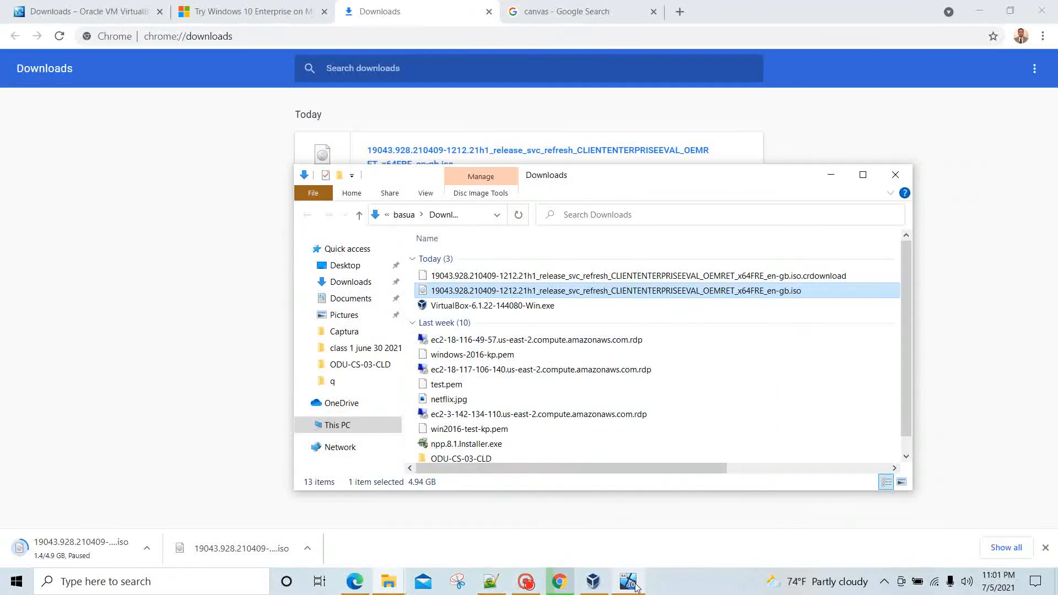
click(634, 586)
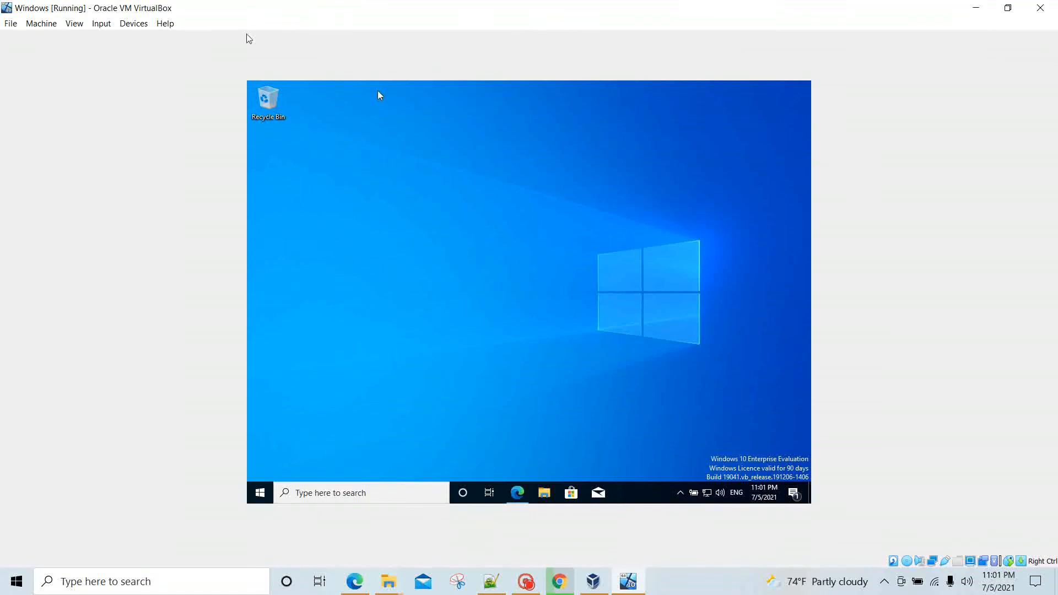
click(135, 24)
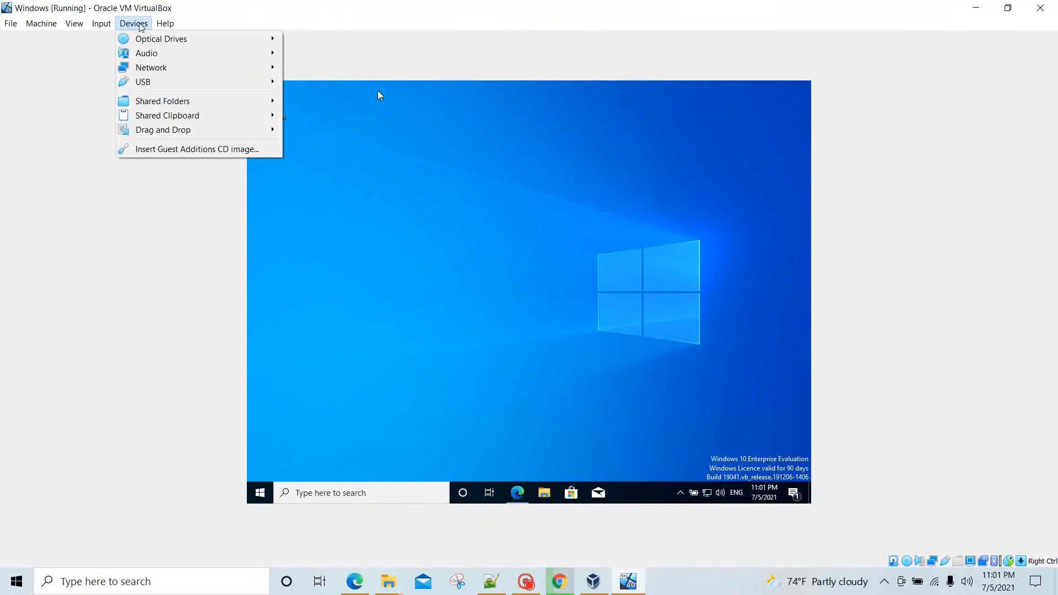
mouse_move(193, 42)
click(223, 150)
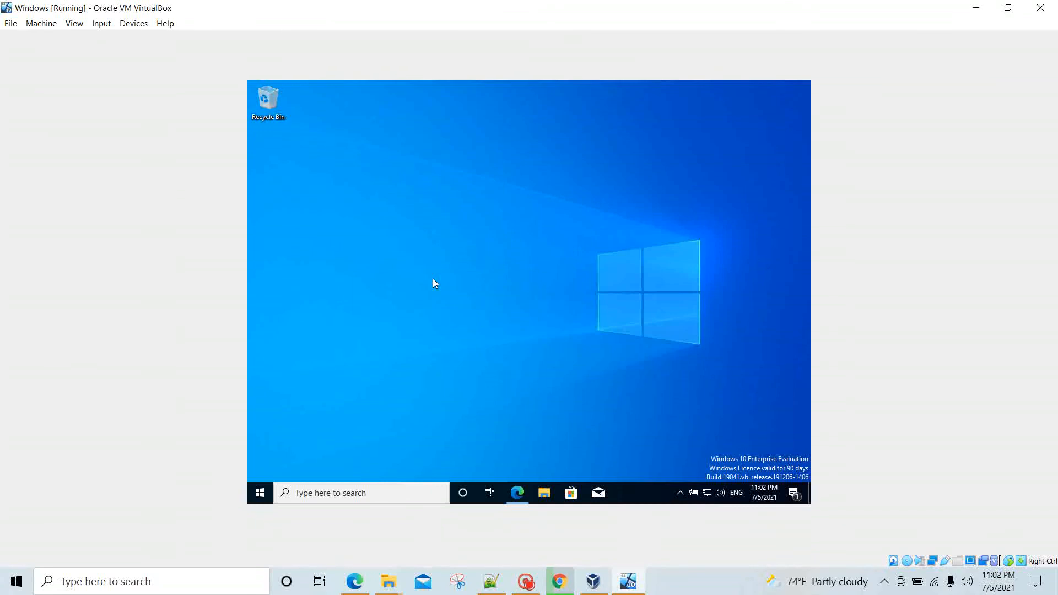
click(142, 25)
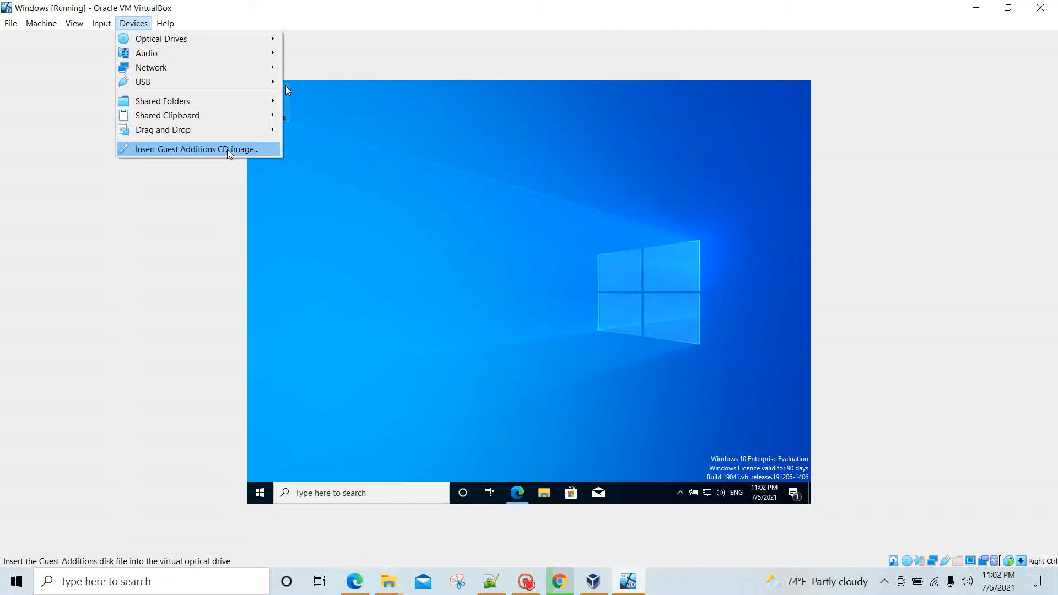
click(549, 238)
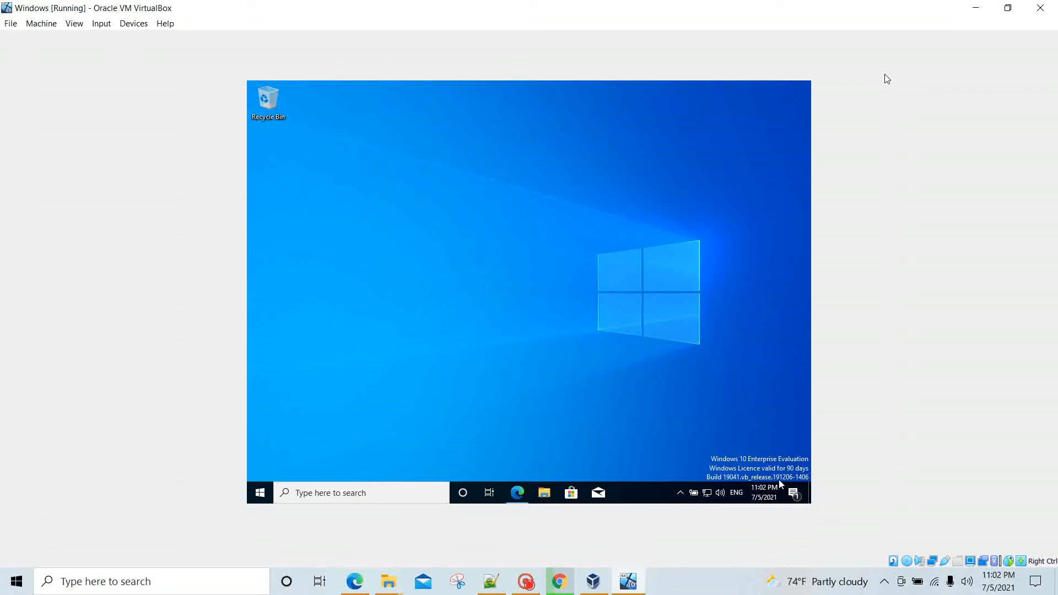
Step: Open Command Prompt by searching 'cms', run ping to show its usage, then add empty prompts
click(332, 498)
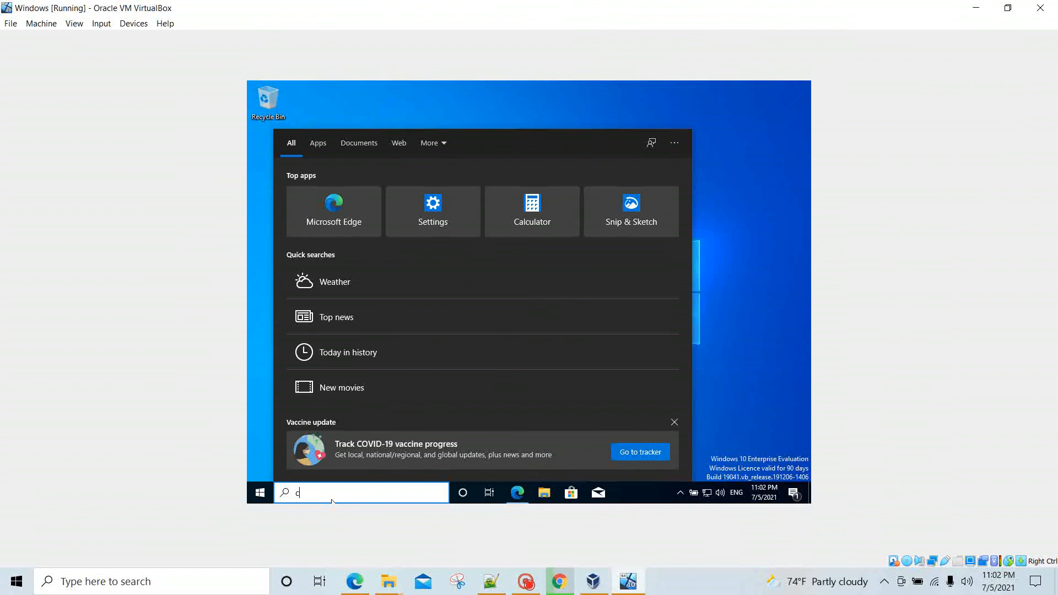
text(cms)
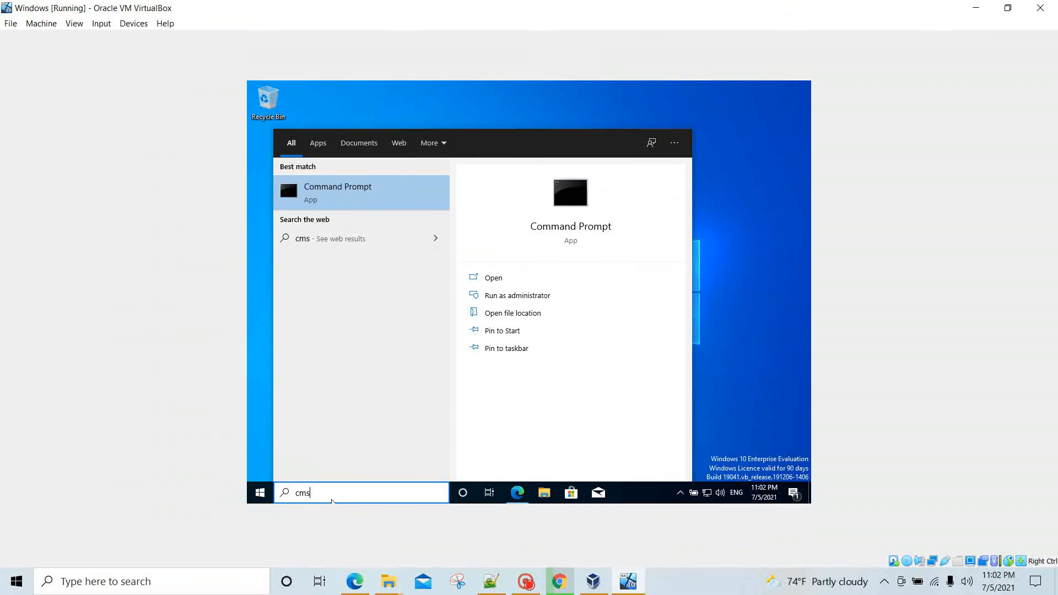
key(Return)
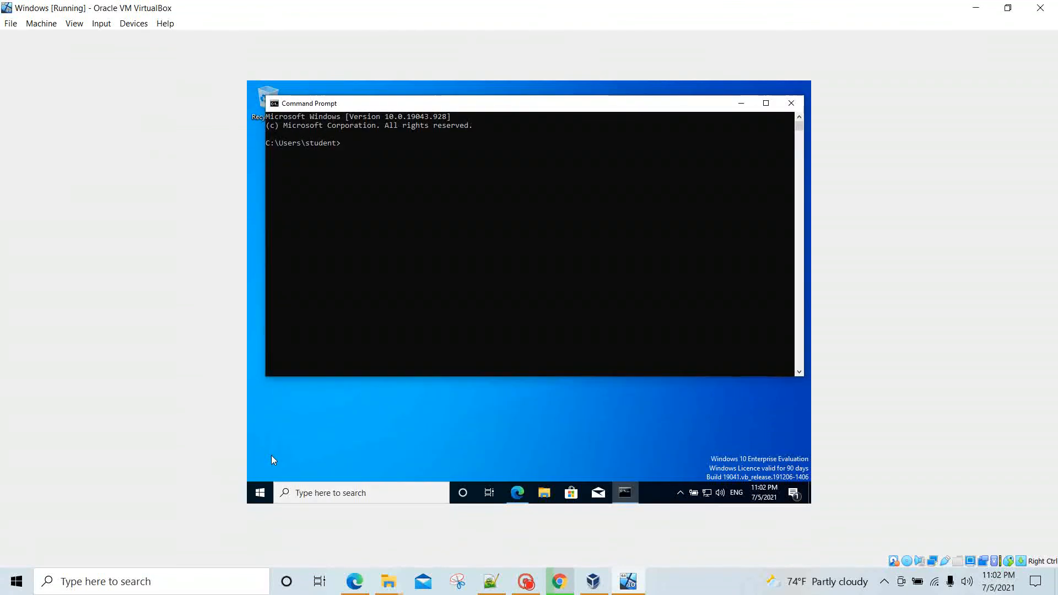
text(ping)
key(Return)
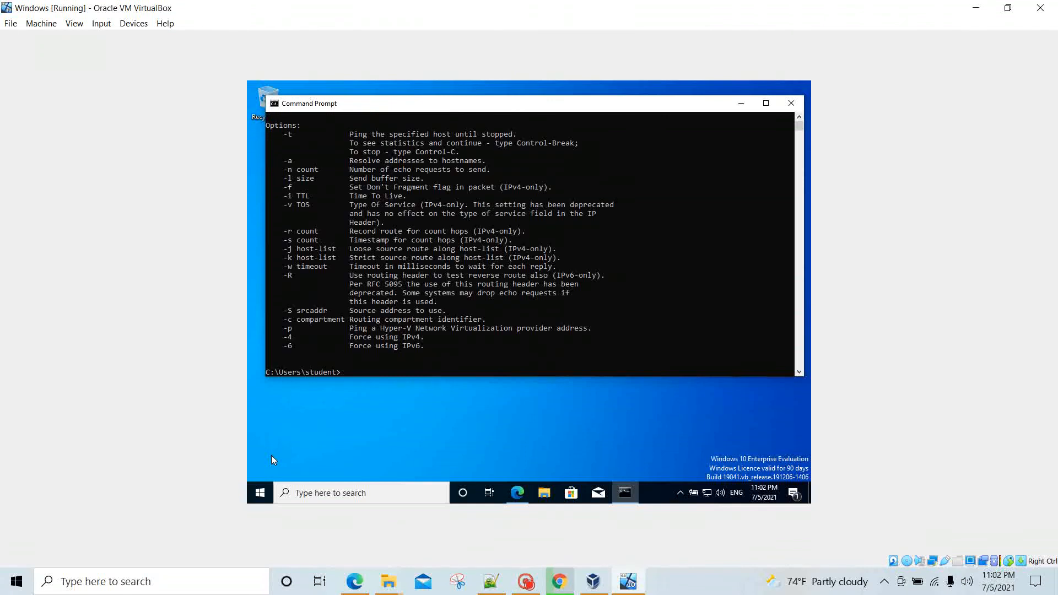
key(Return)
key(Return)
key(Return)
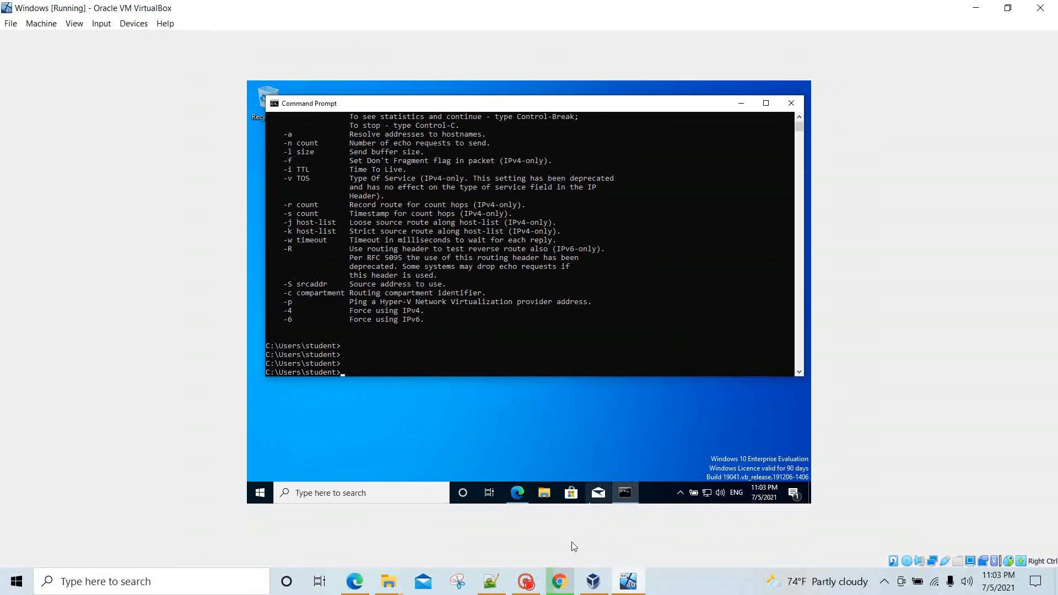
mouse_move(524, 593)
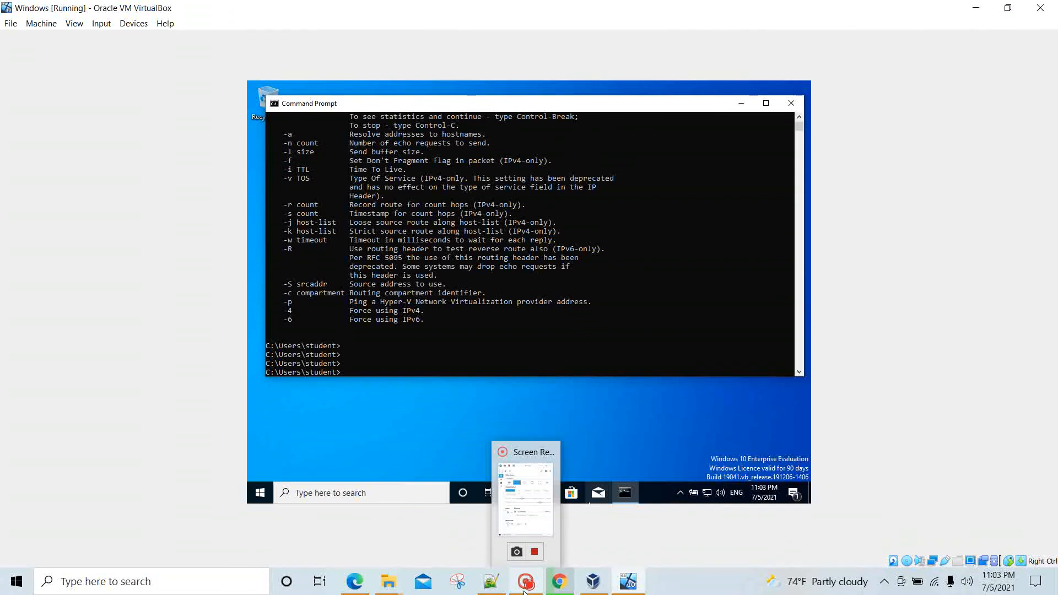
Step: Bring up VirtualBox Manager from the taskbar, then Alt+Tab back to the running Windows VM
click(537, 515)
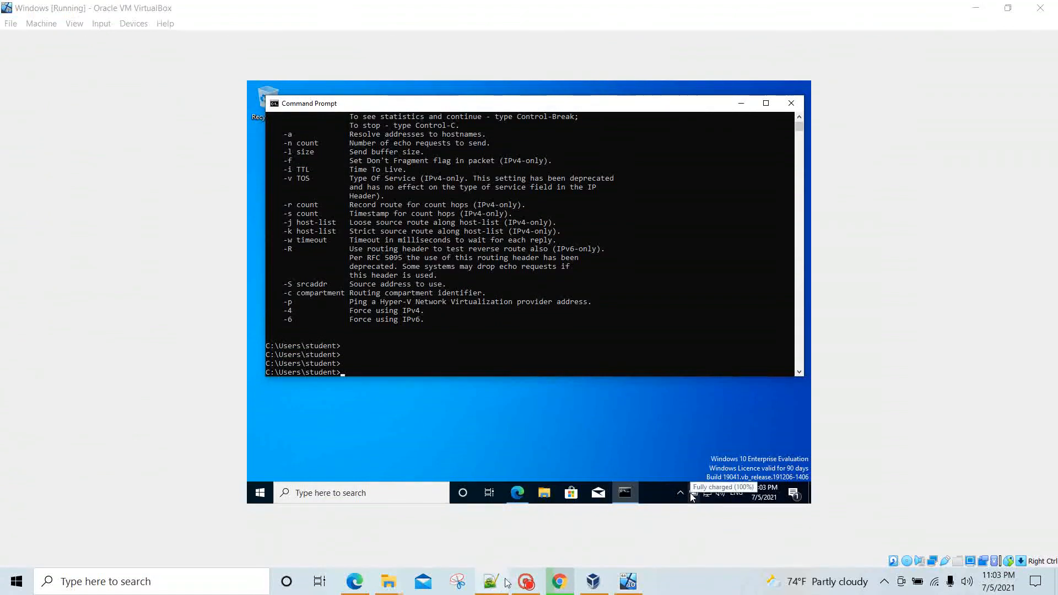
click(532, 586)
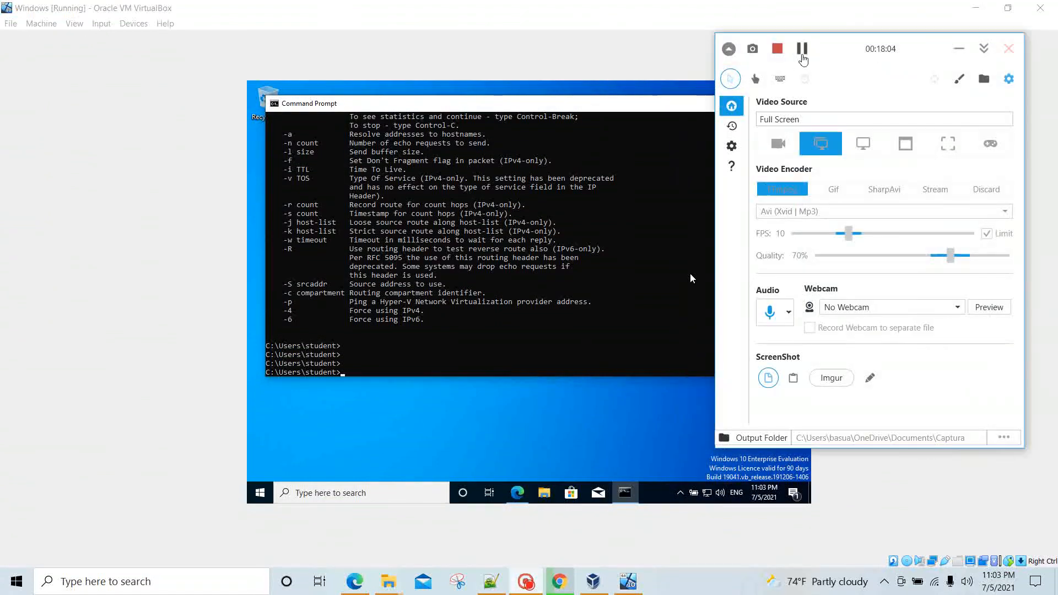
click(802, 48)
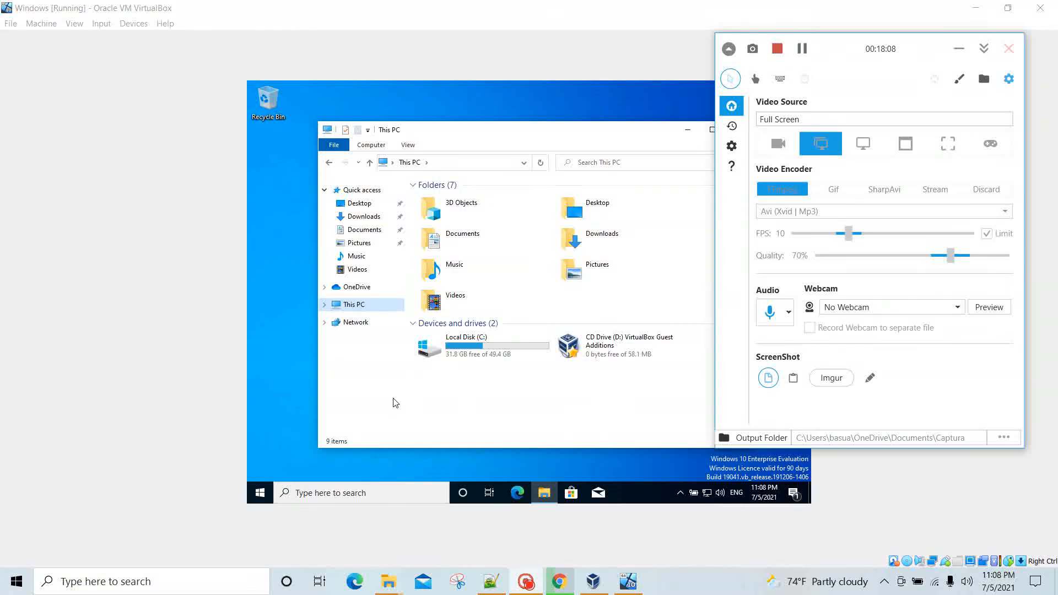
click(594, 587)
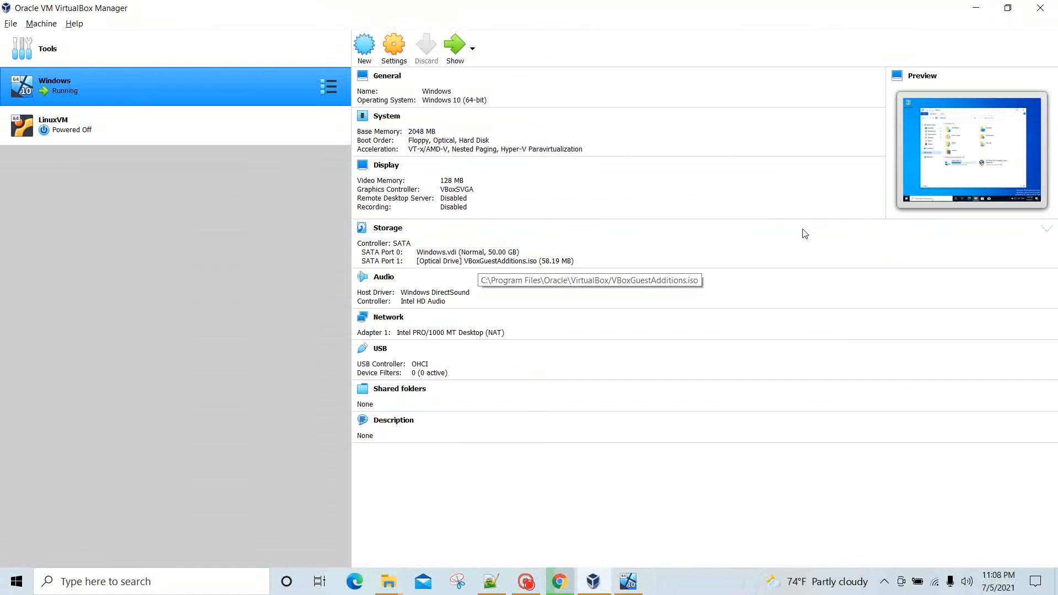
key(alt+Tab)
key(alt+Tab)
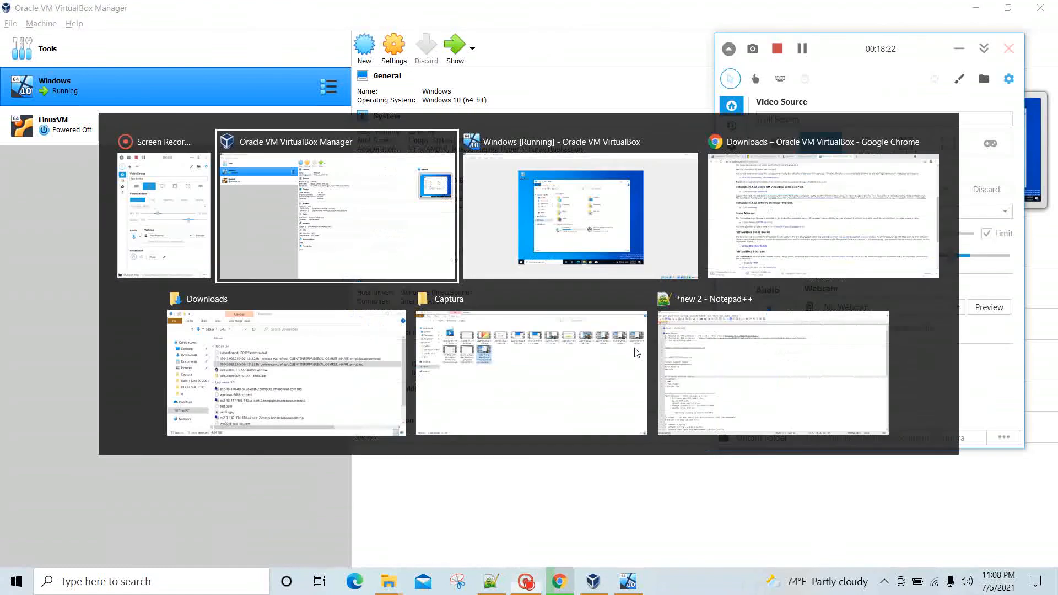
key(alt+Tab)
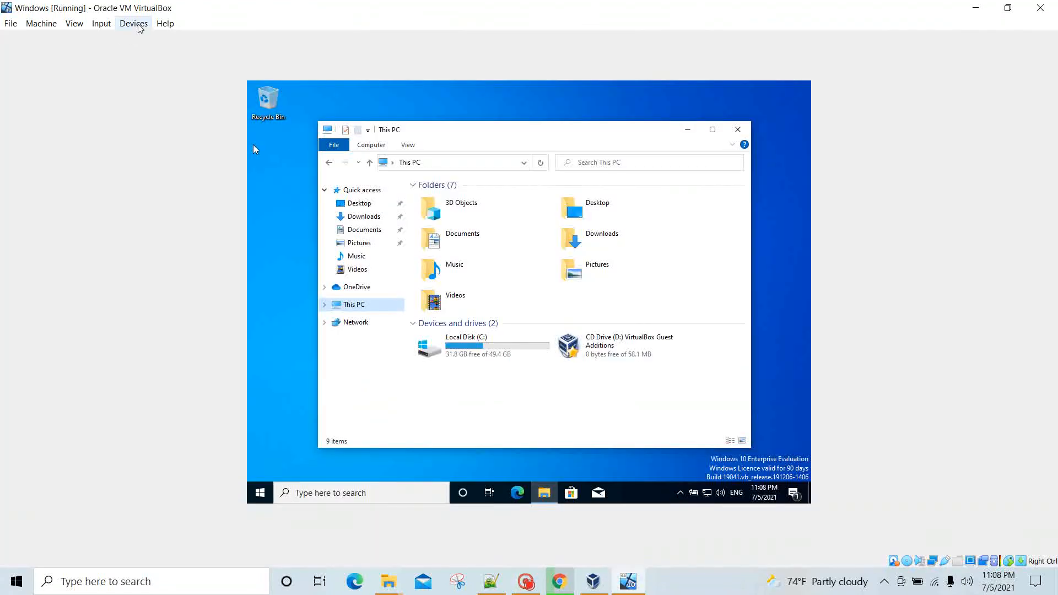
Step: Insert the Guest Additions CD, open its drive under This PC, and run VBoxWindowsAdditions-amd64
click(142, 22)
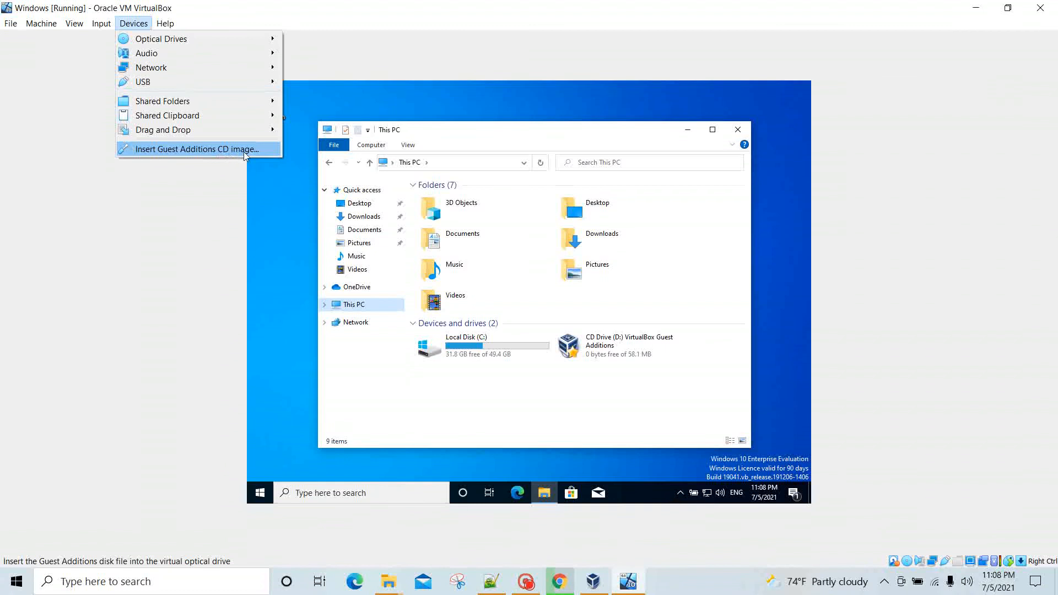
click(243, 149)
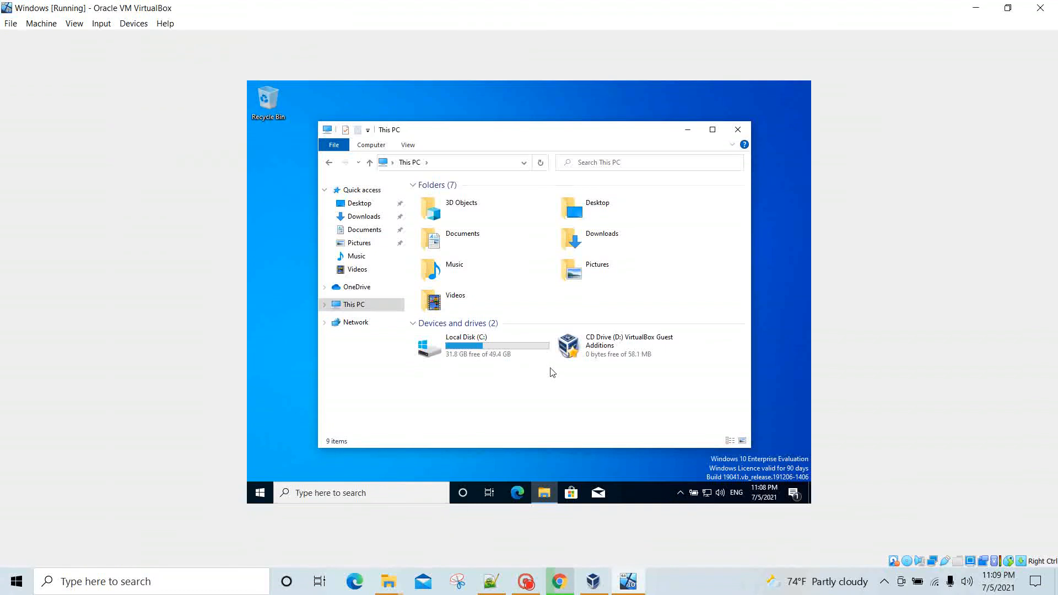
click(365, 306)
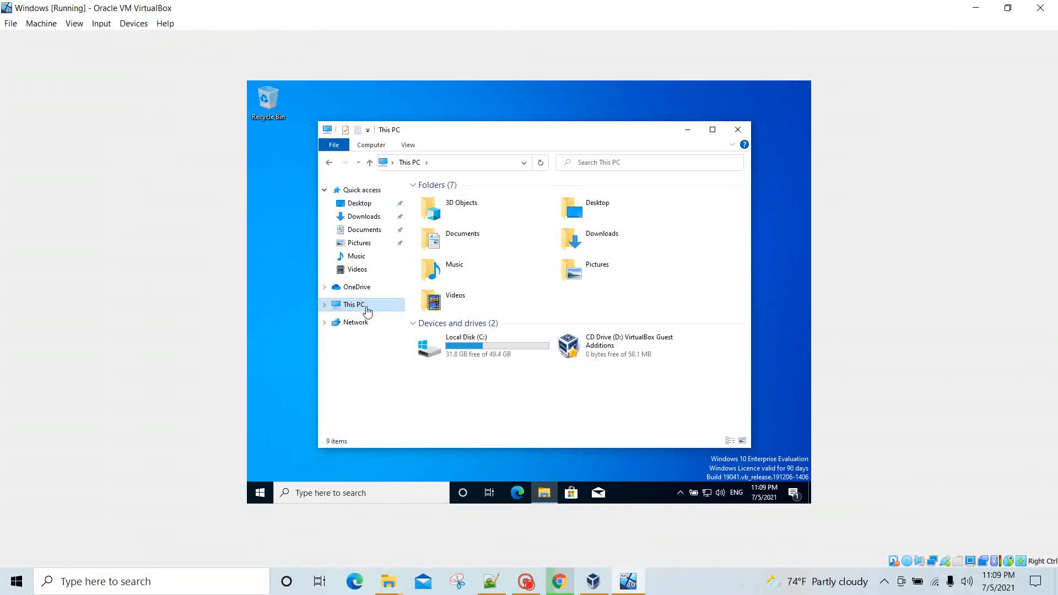
click(617, 347)
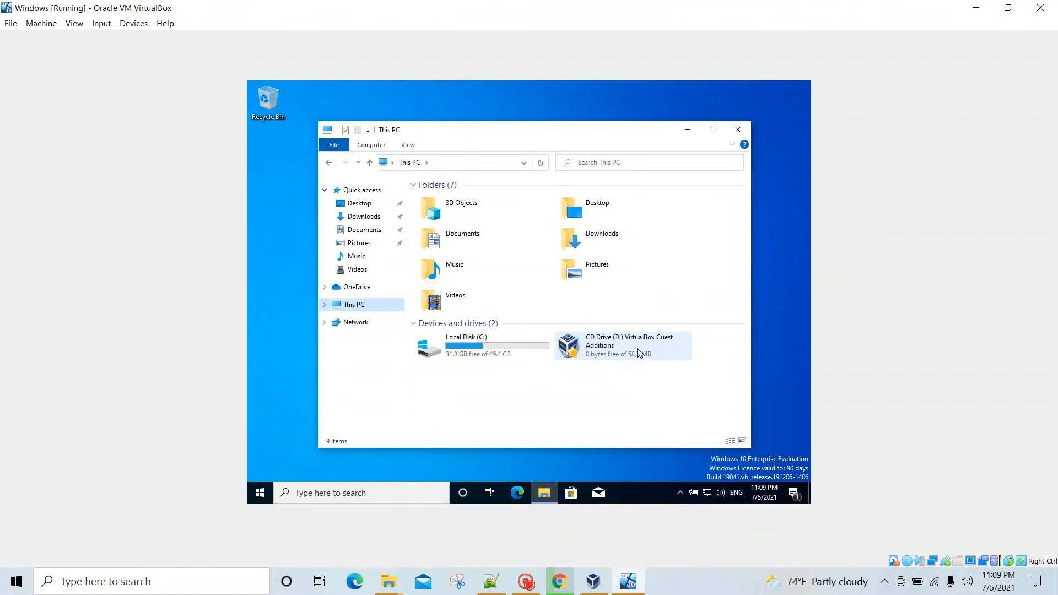
double_click(638, 352)
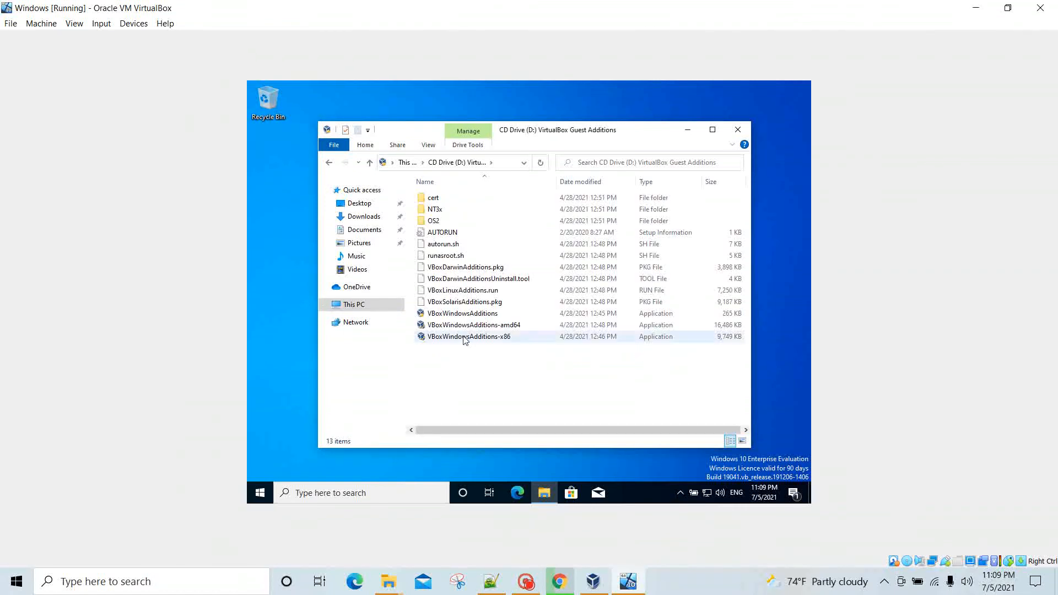
double_click(492, 315)
double_click(509, 327)
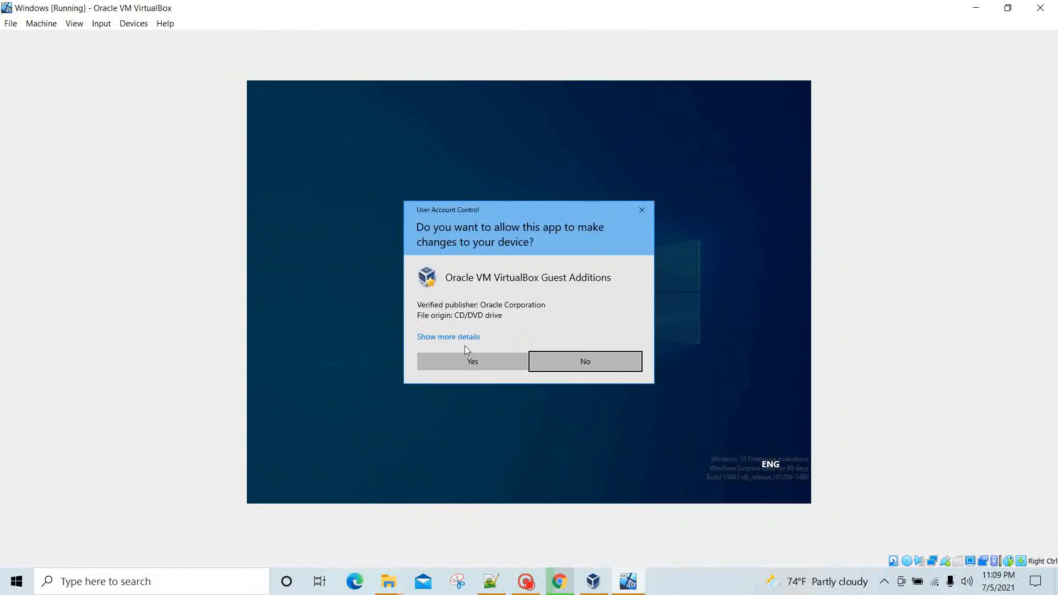
Step: Install Guest Additions 6.1.22 with default settings and the Oracle driver, then reboot now
click(475, 359)
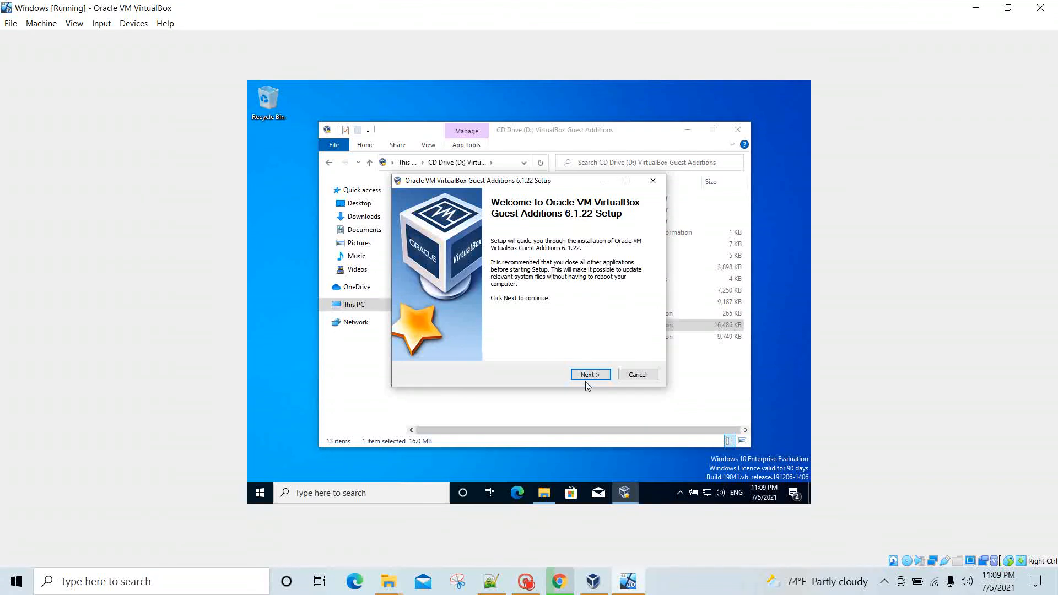
click(600, 374)
click(600, 375)
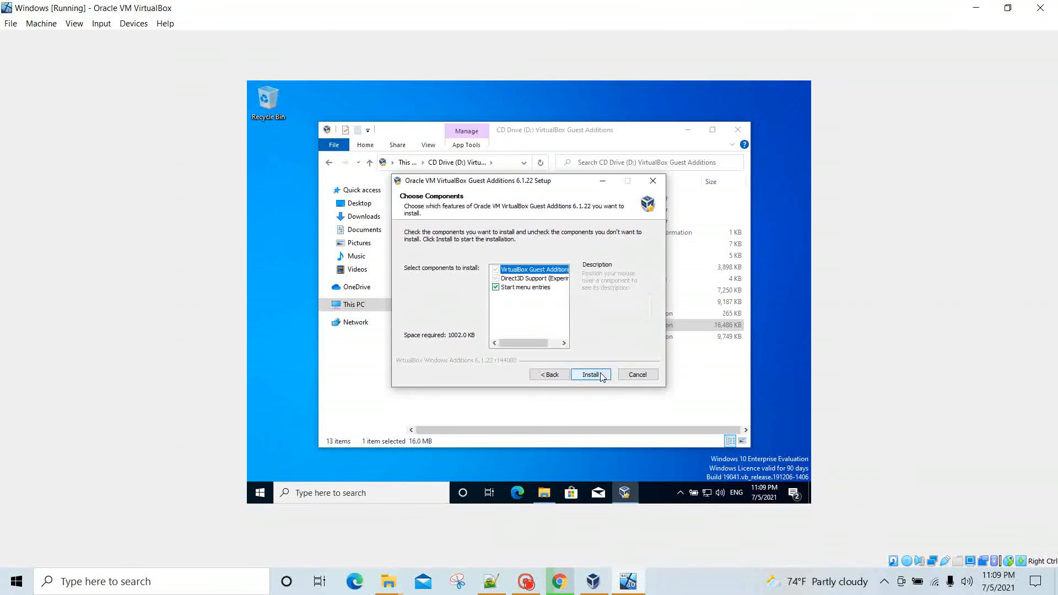
click(600, 374)
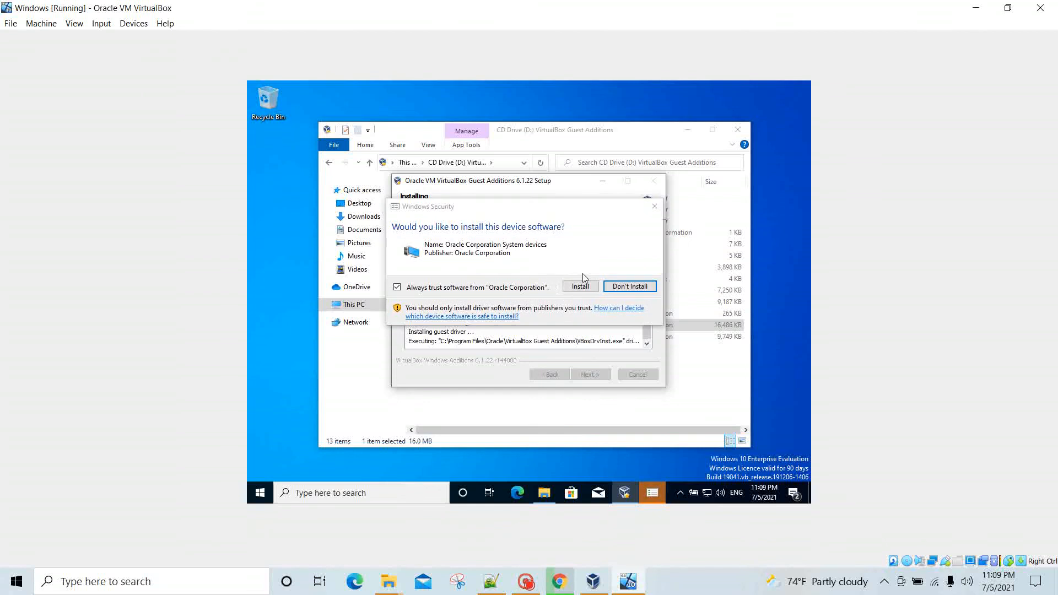
click(586, 289)
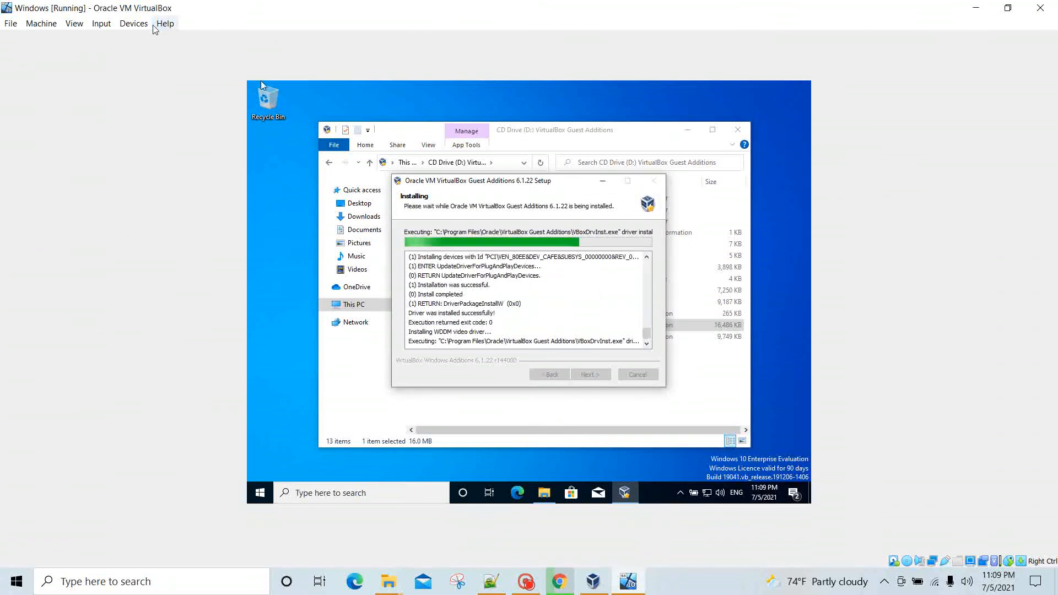
click(136, 26)
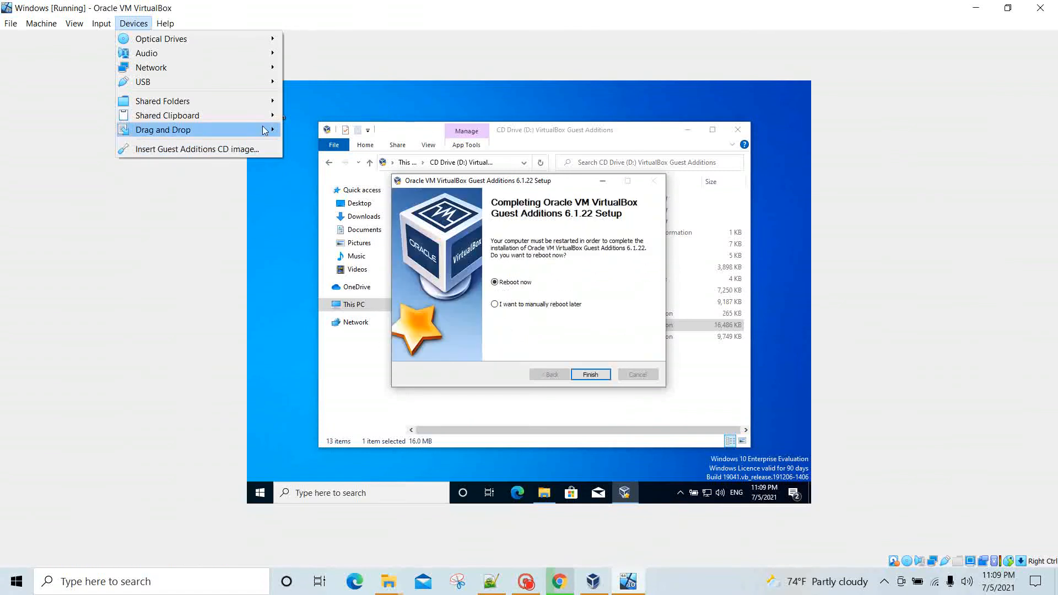
click(390, 90)
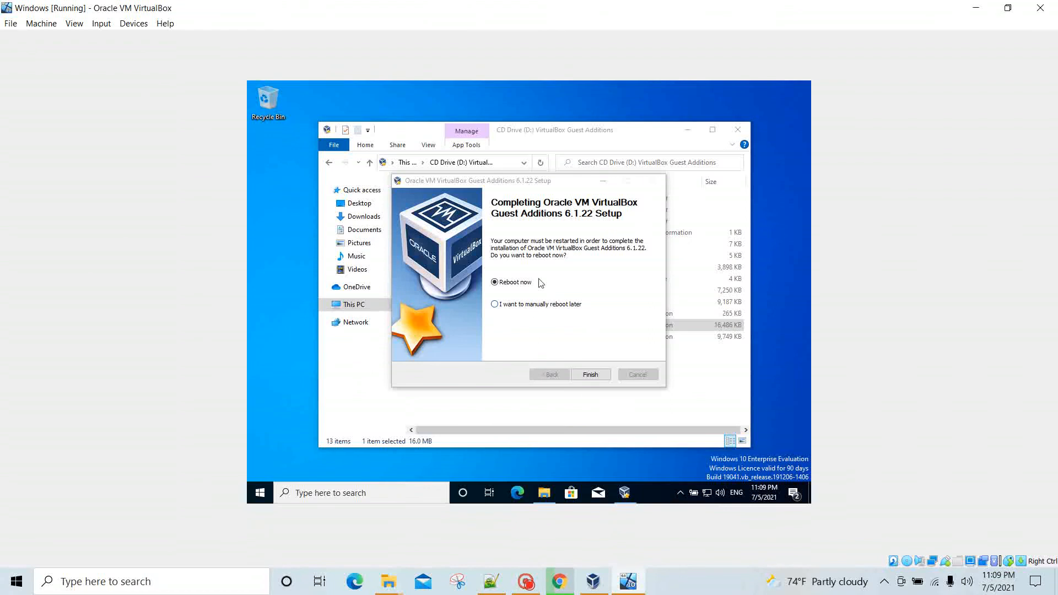
click(598, 375)
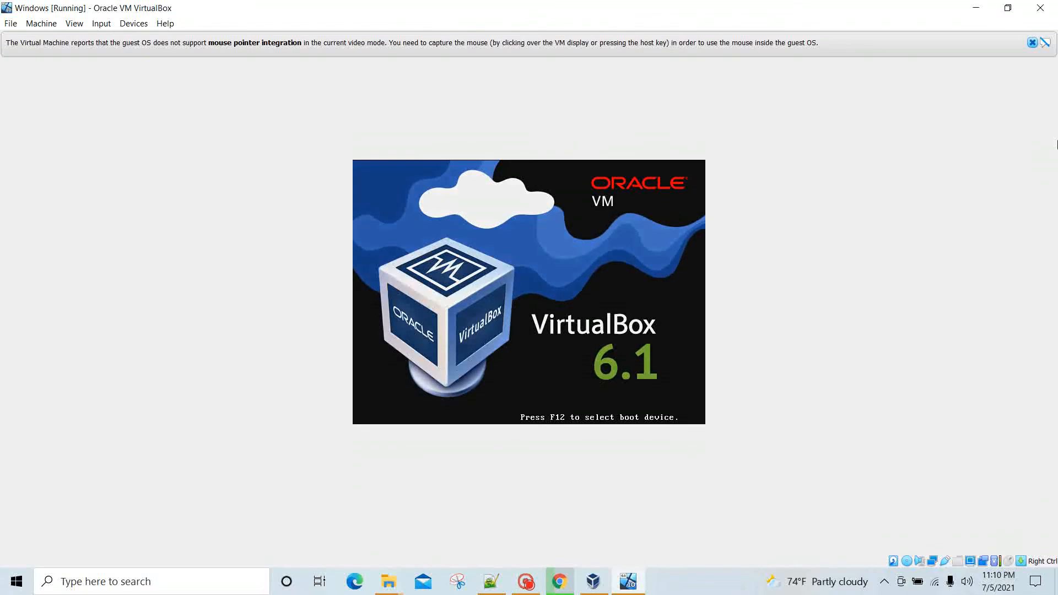
Step: Dismiss both mouse-integration notices and sign in to the rebooted guest with the account password
click(1032, 43)
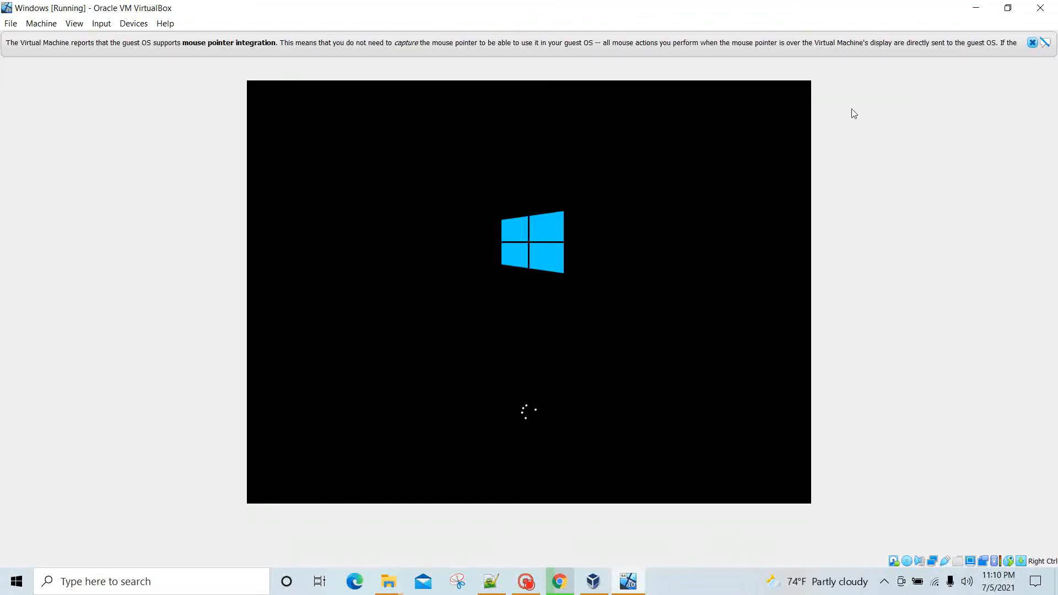
click(1032, 43)
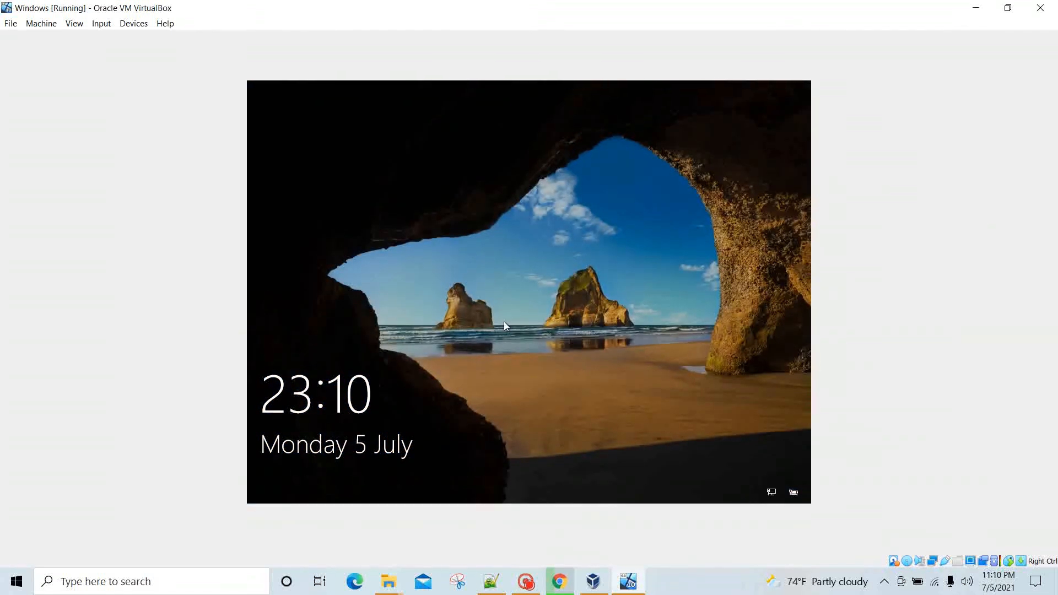
click(563, 312)
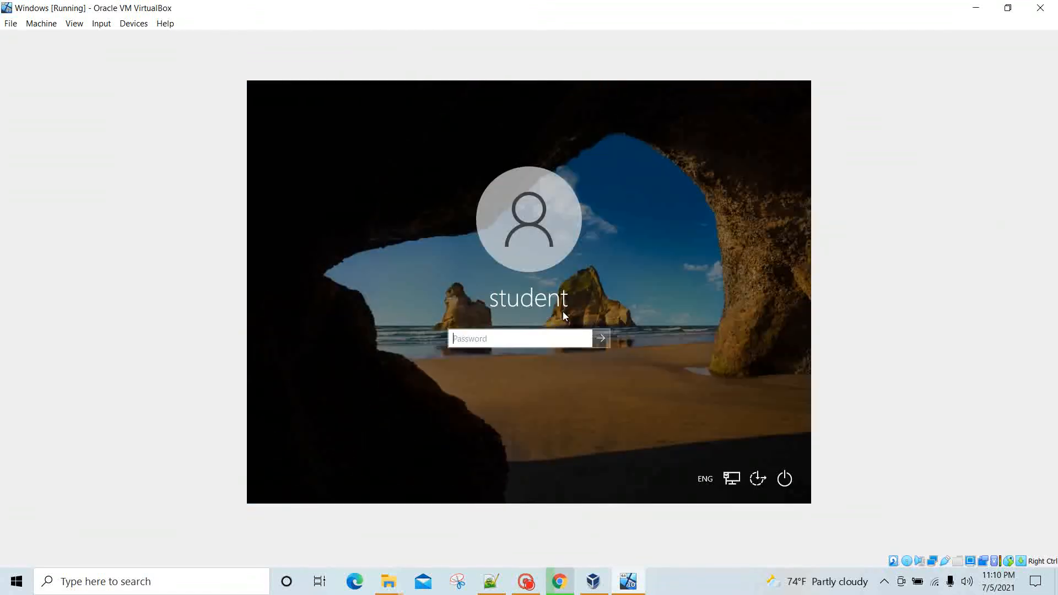
text(***********)
key(Return)
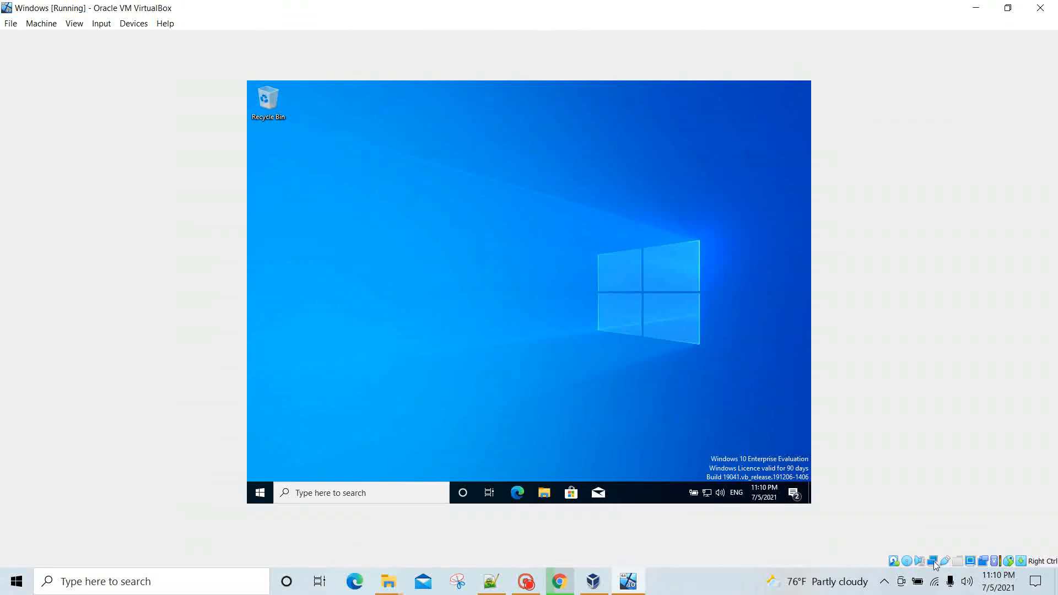
Step: Restore down the VM window, then drag its corner and edges to stretch it nearly full-screen
mouse_move(934, 562)
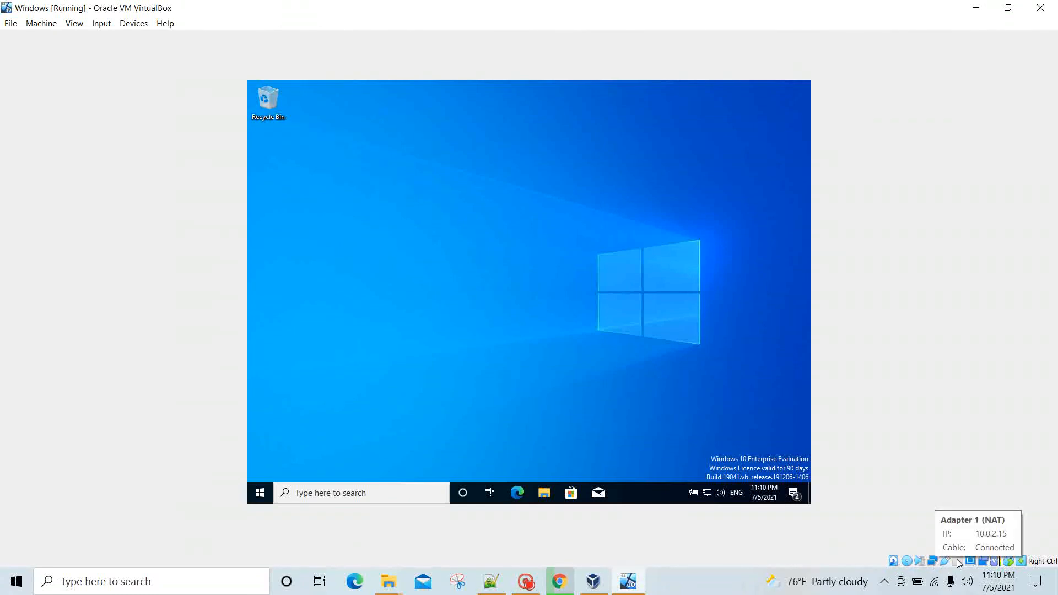
mouse_move(972, 562)
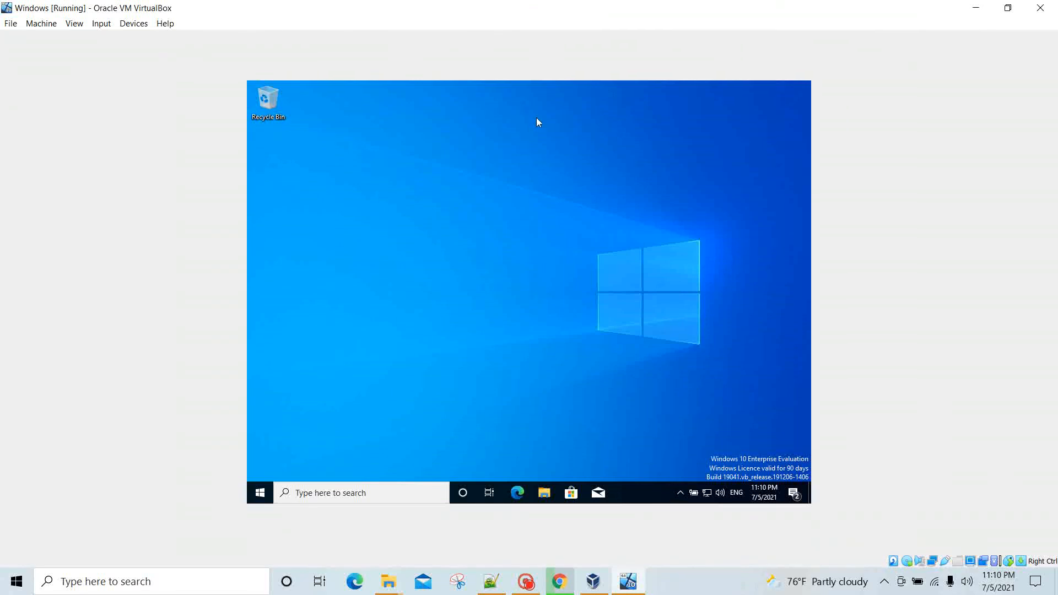
click(1007, 8)
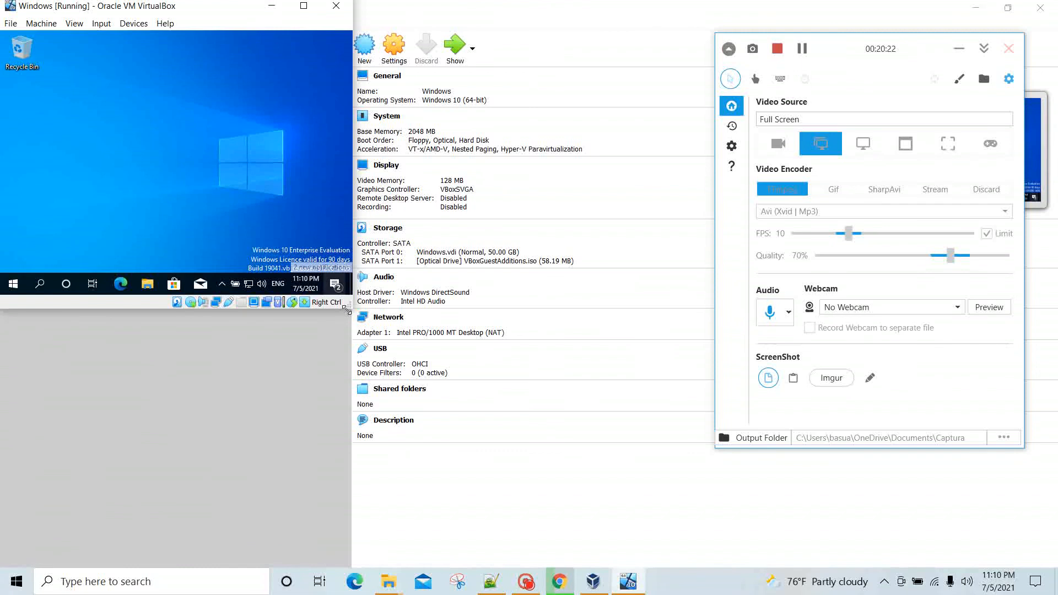
mouse_move(346, 310)
mouse_down()
mouse_move(548, 562)
mouse_move(650, 550)
mouse_move(1021, 557)
mouse_up()
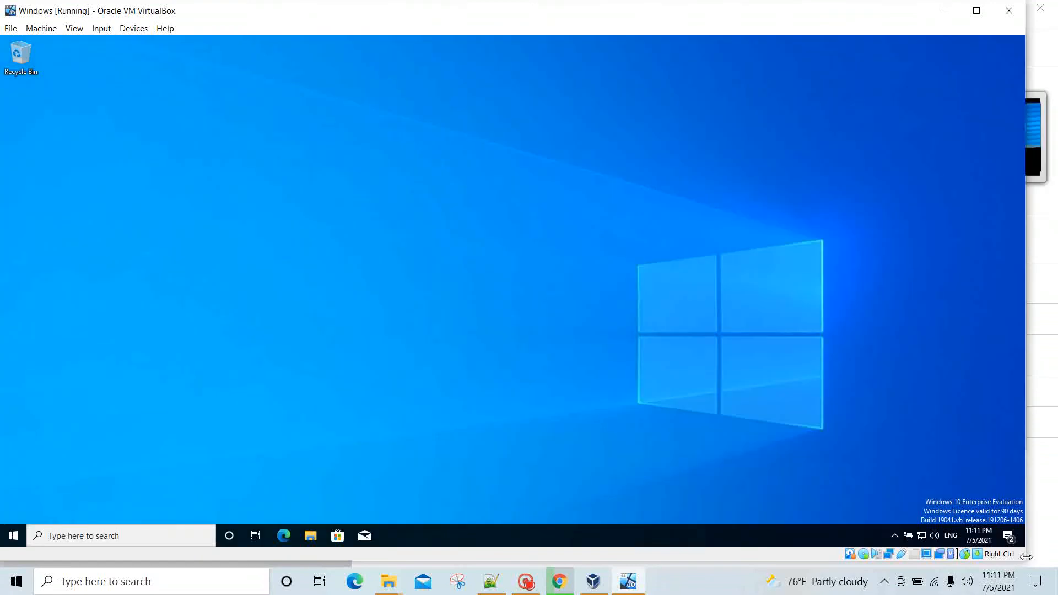
drag(1026, 557, 1053, 559)
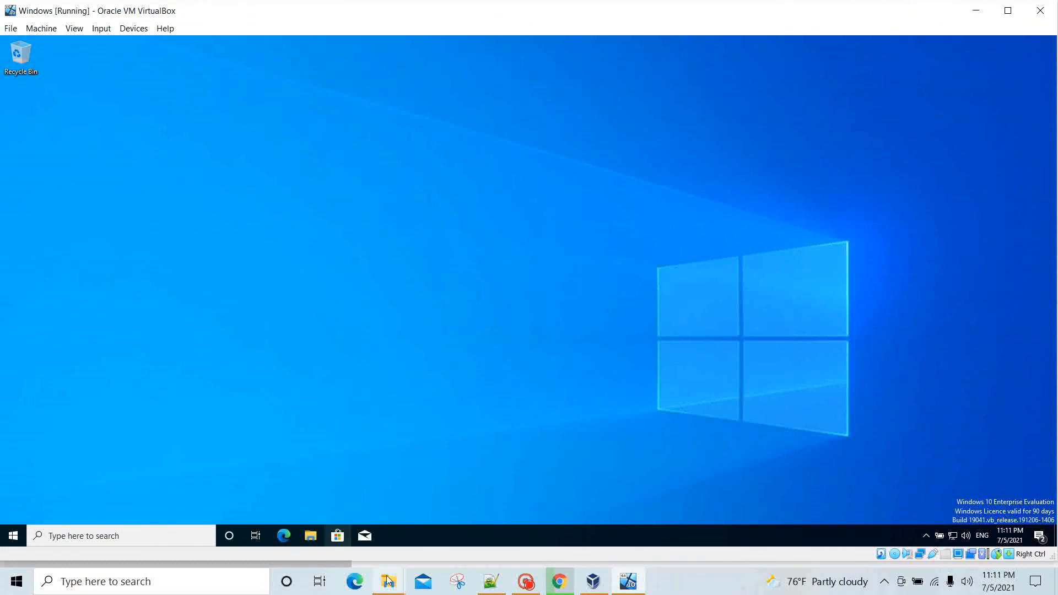
drag(407, 563, 401, 566)
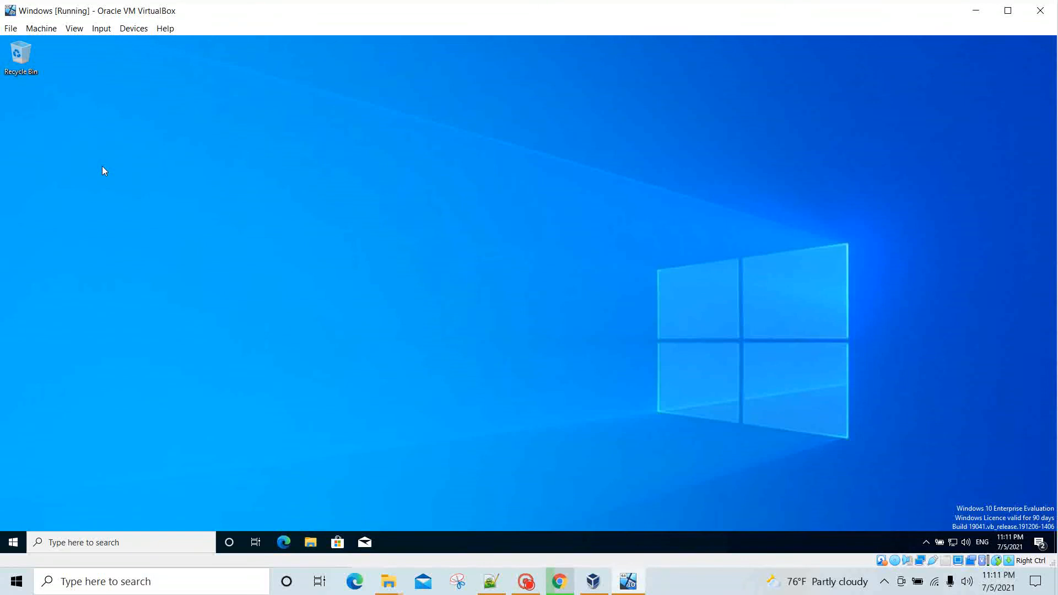
Step: Maximize the VM window so the guest desktop fills it, checking the Devices menu without changes
click(1014, 11)
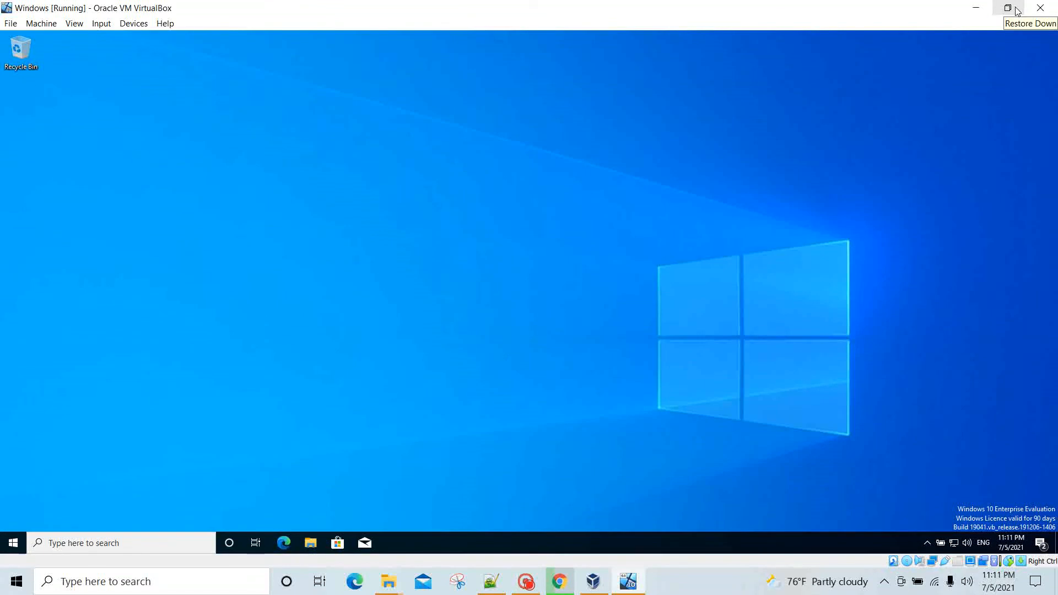
click(142, 27)
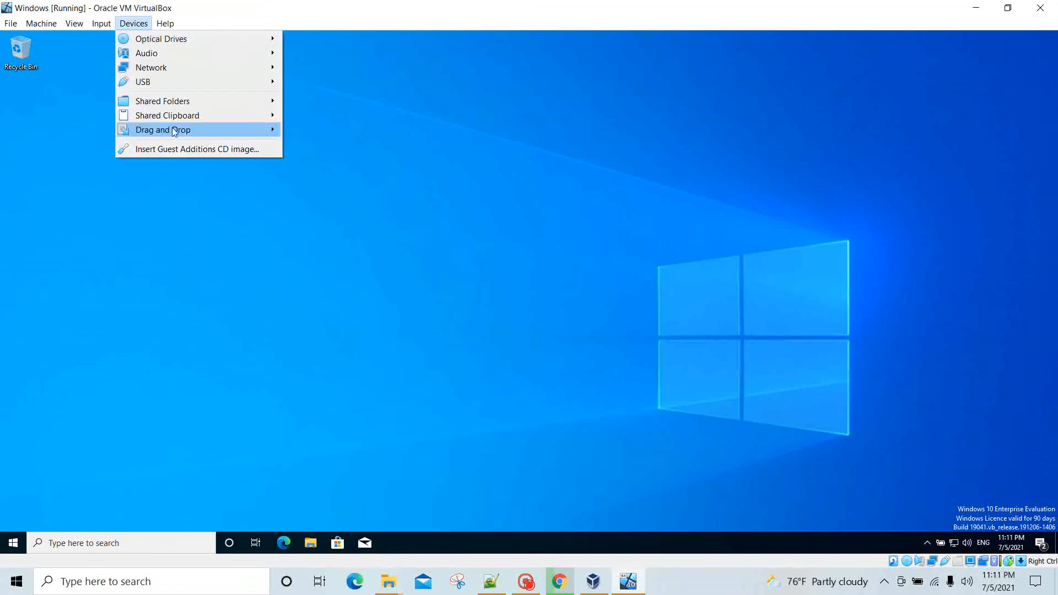
click(317, 402)
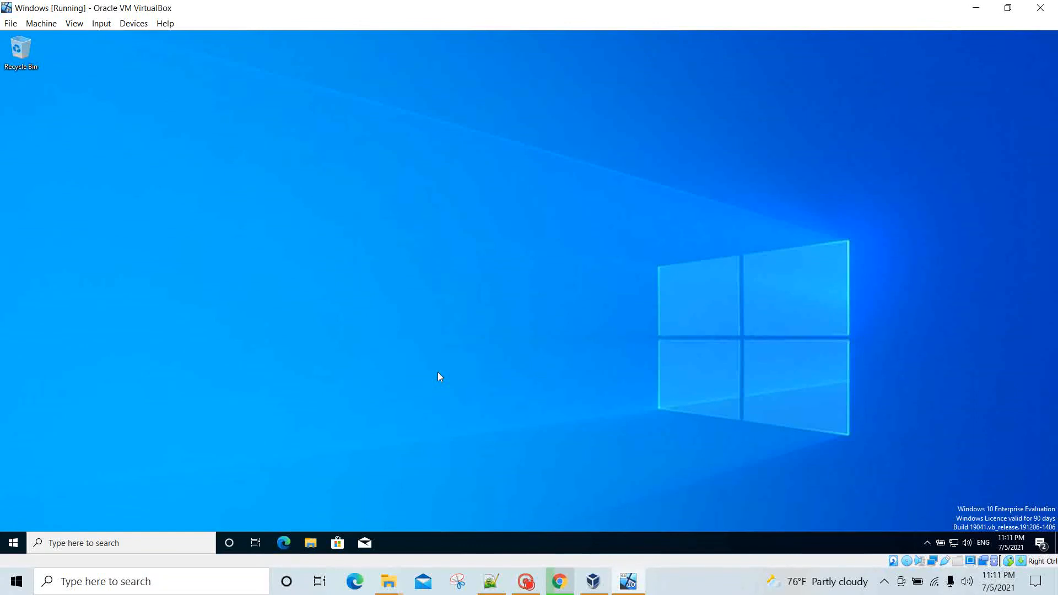
click(525, 581)
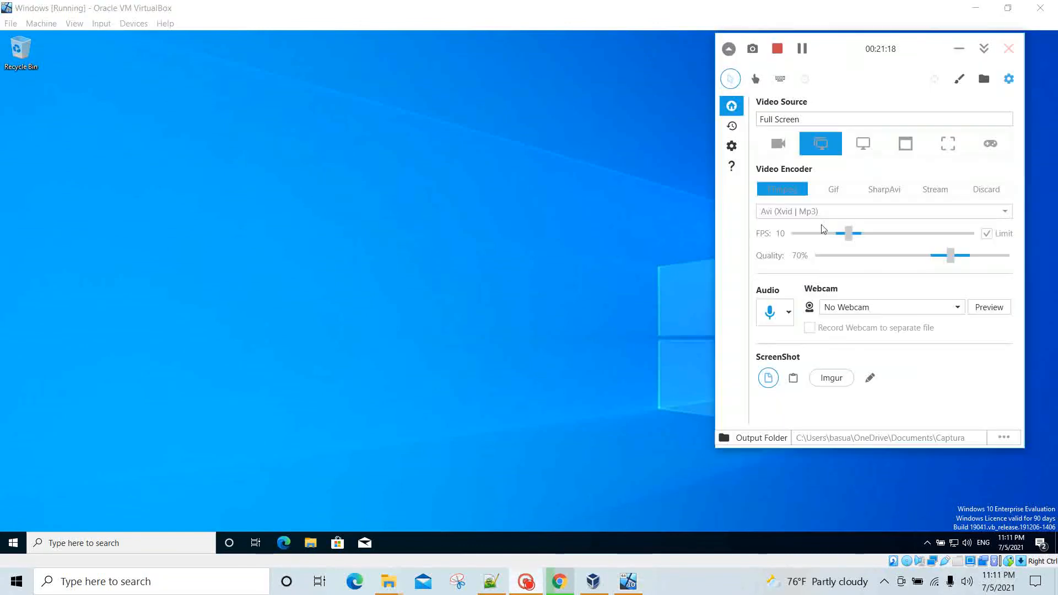